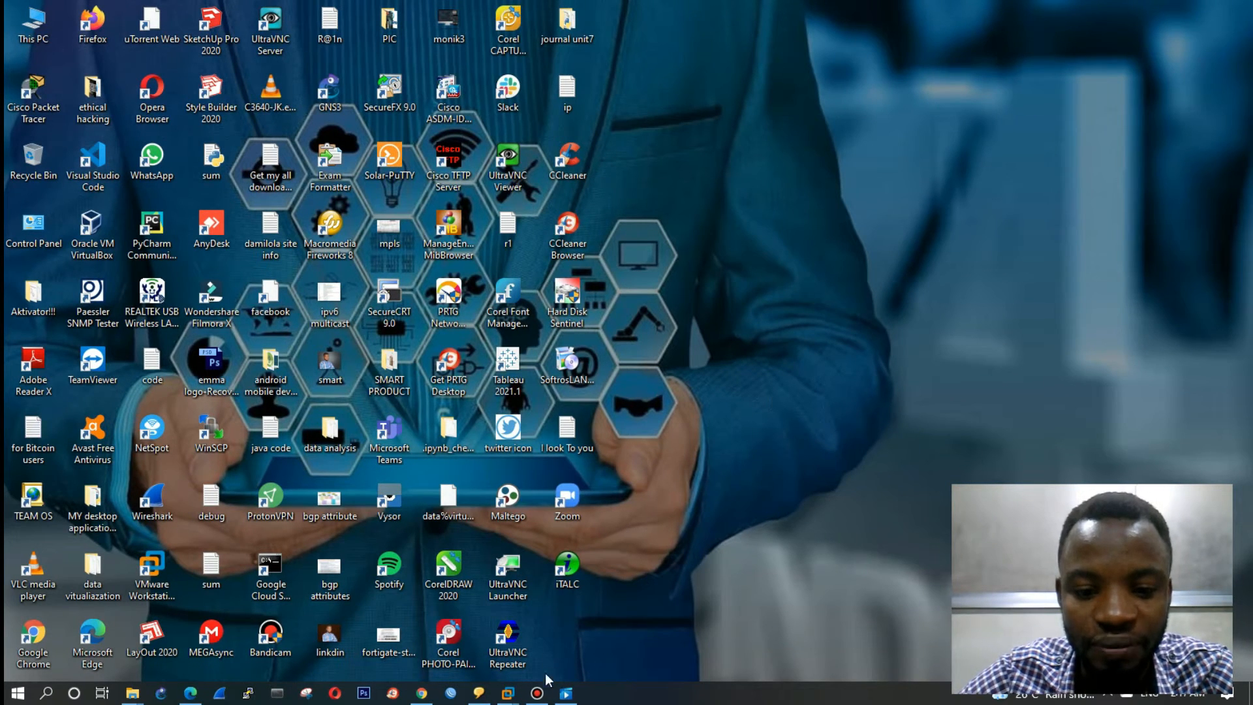
Step: Bring the MikroTic_Office 2 VMware Workstation window forward from the taskbar preview
mouse_move(507, 693)
left_click(140, 578)
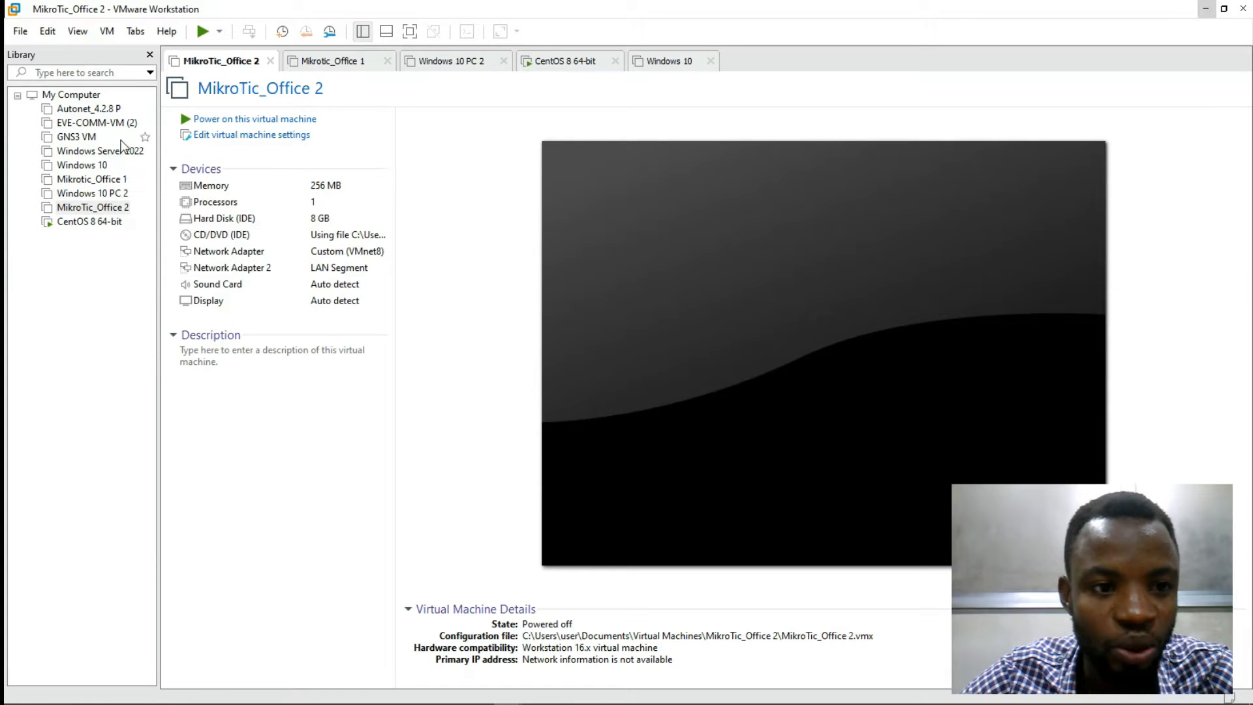
Step: Remove the missing Windows Server 2022 entry from the library and widen the library panel
left_click(98, 150)
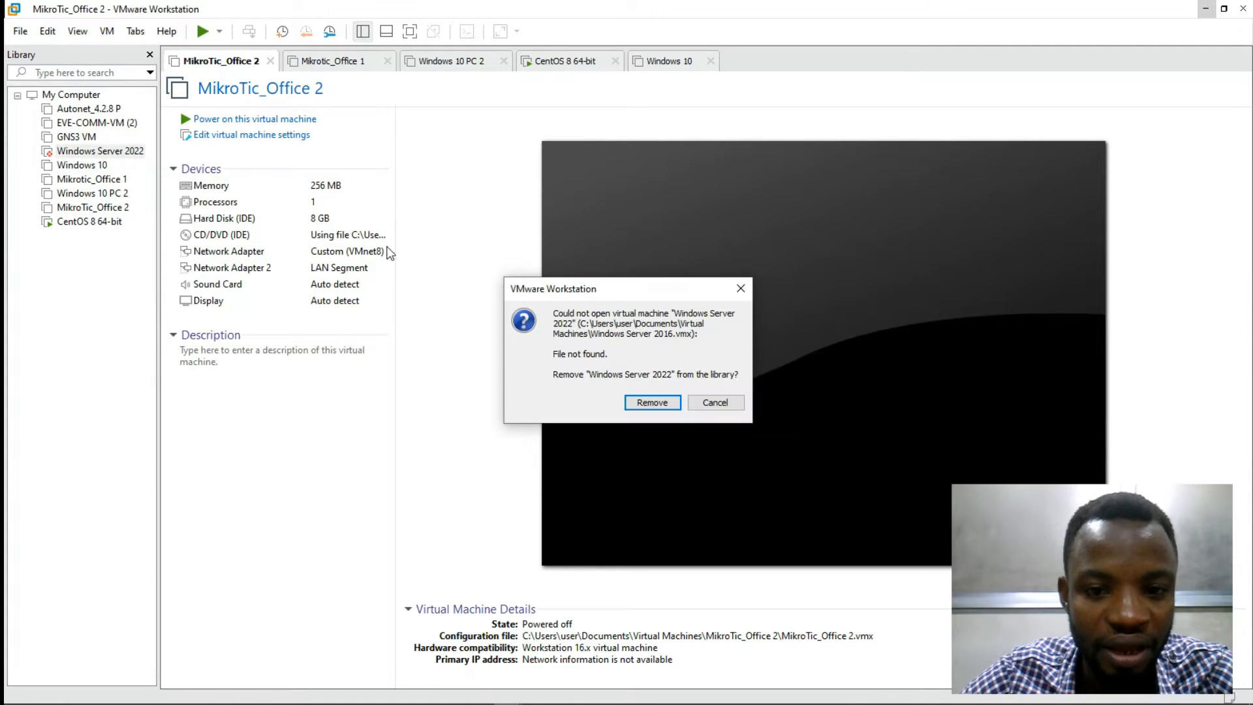
left_click(741, 287)
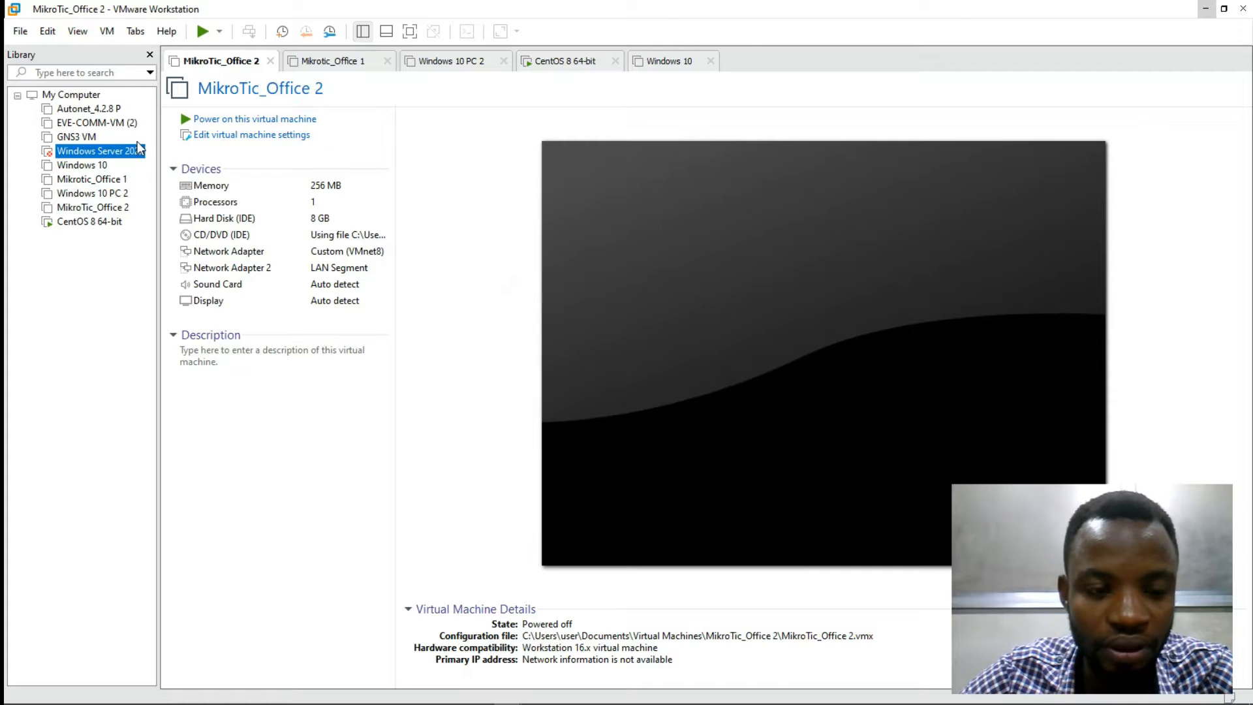
left_click(118, 157)
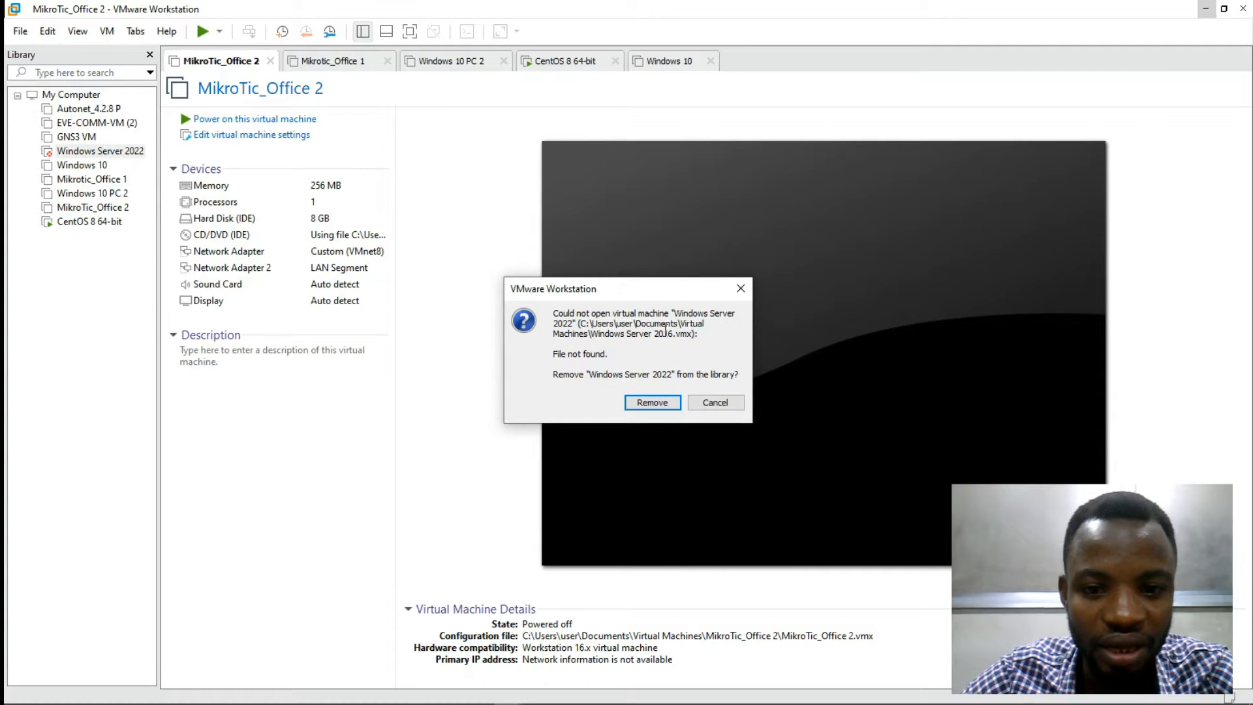
left_click(741, 287)
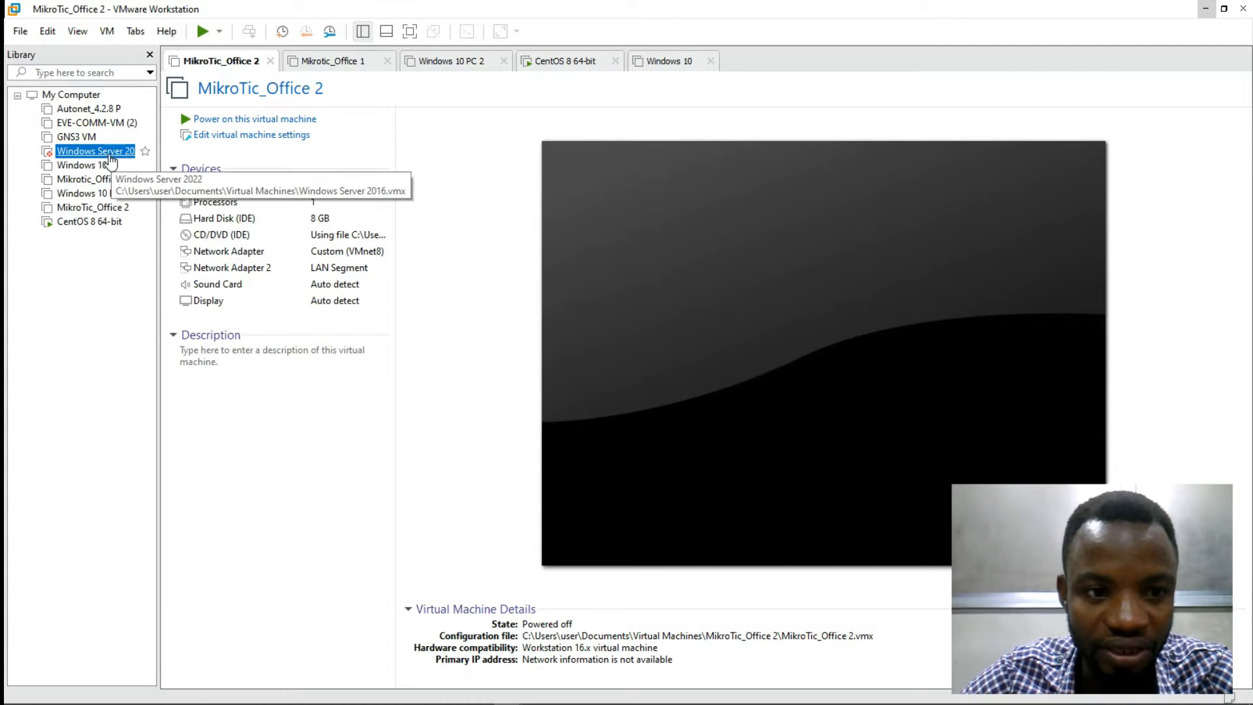
right_click(110, 160)
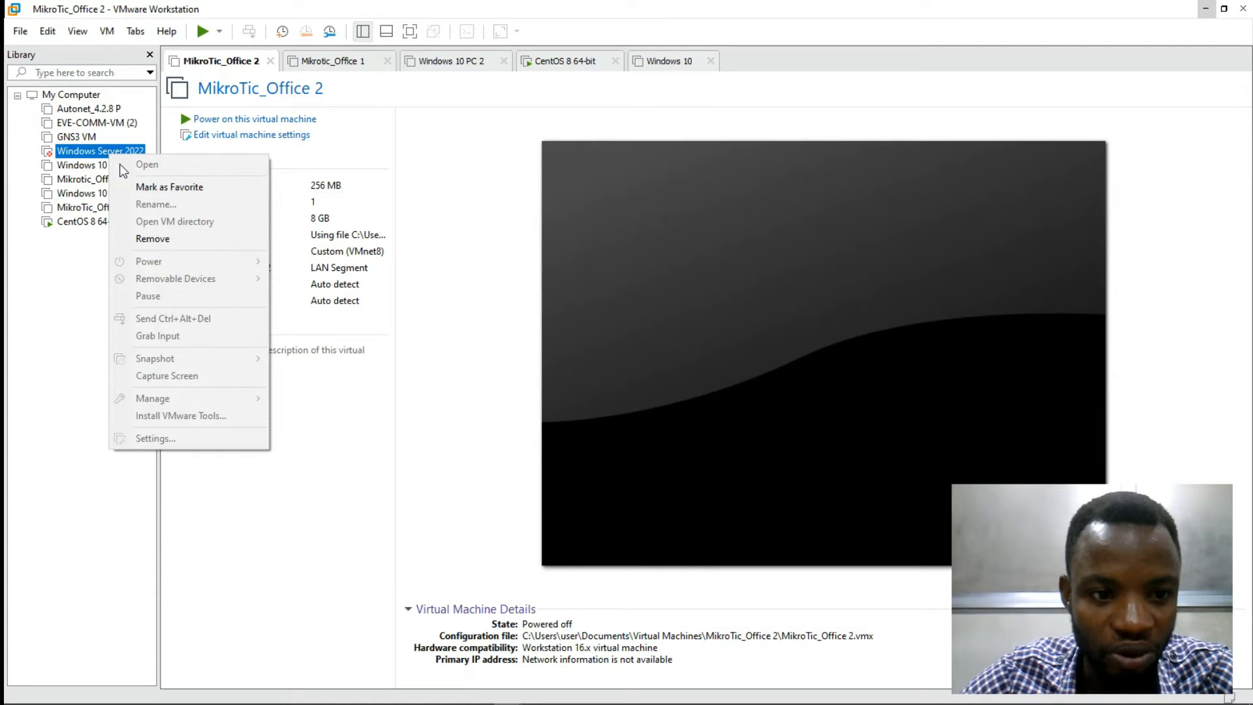
left_click(156, 240)
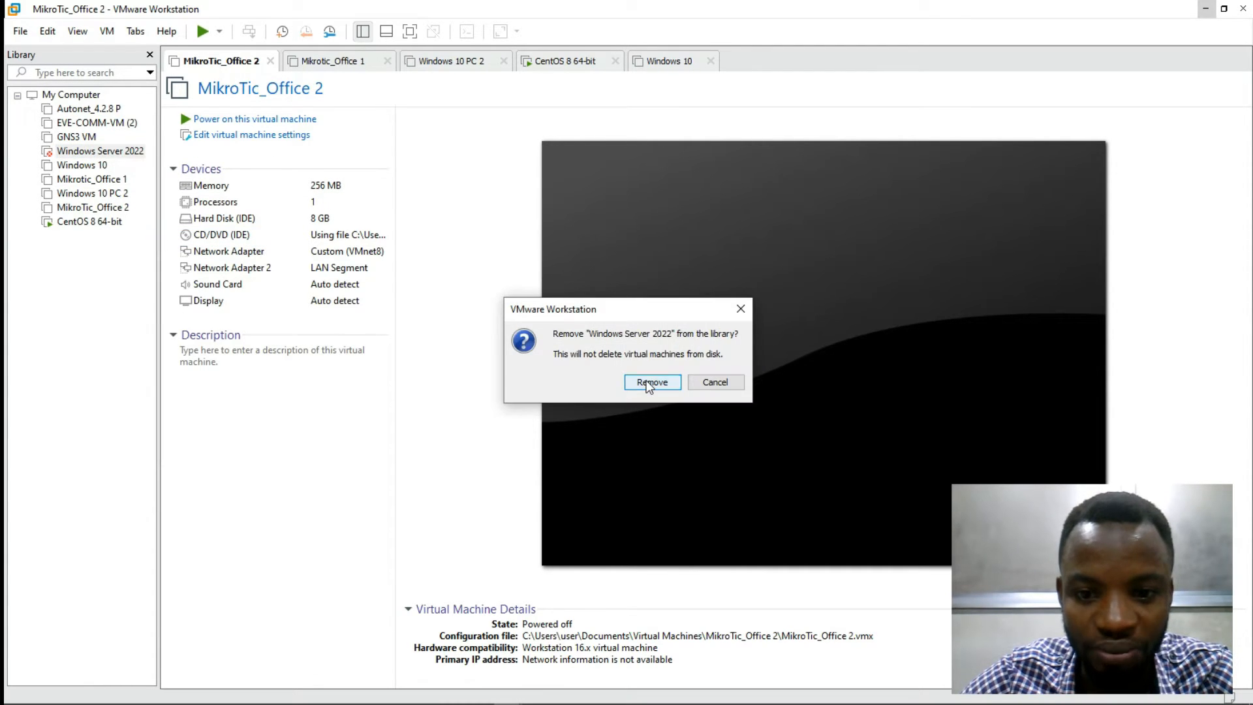
left_click(650, 383)
left_click_drag(157, 141, 200, 145)
Step: From the My Computer view, bring up Help > About VMware Workstation
left_click(71, 94)
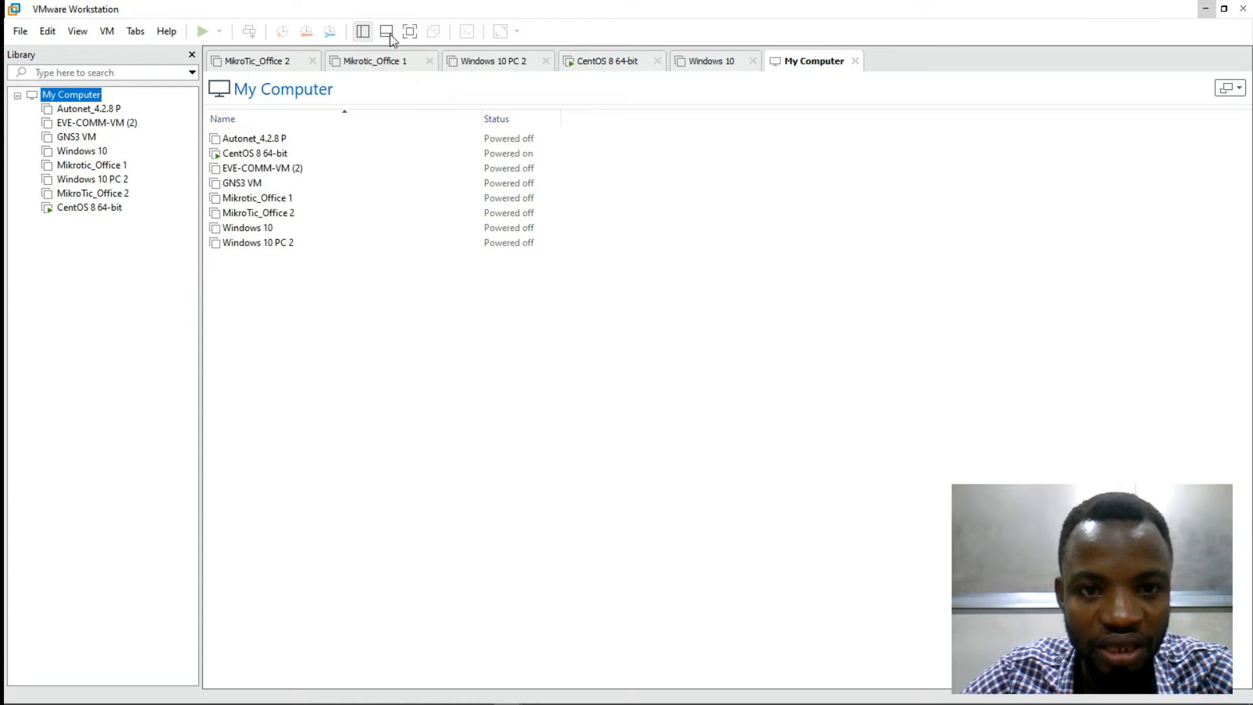
left_click(77, 31)
left_click(78, 32)
left_click(166, 32)
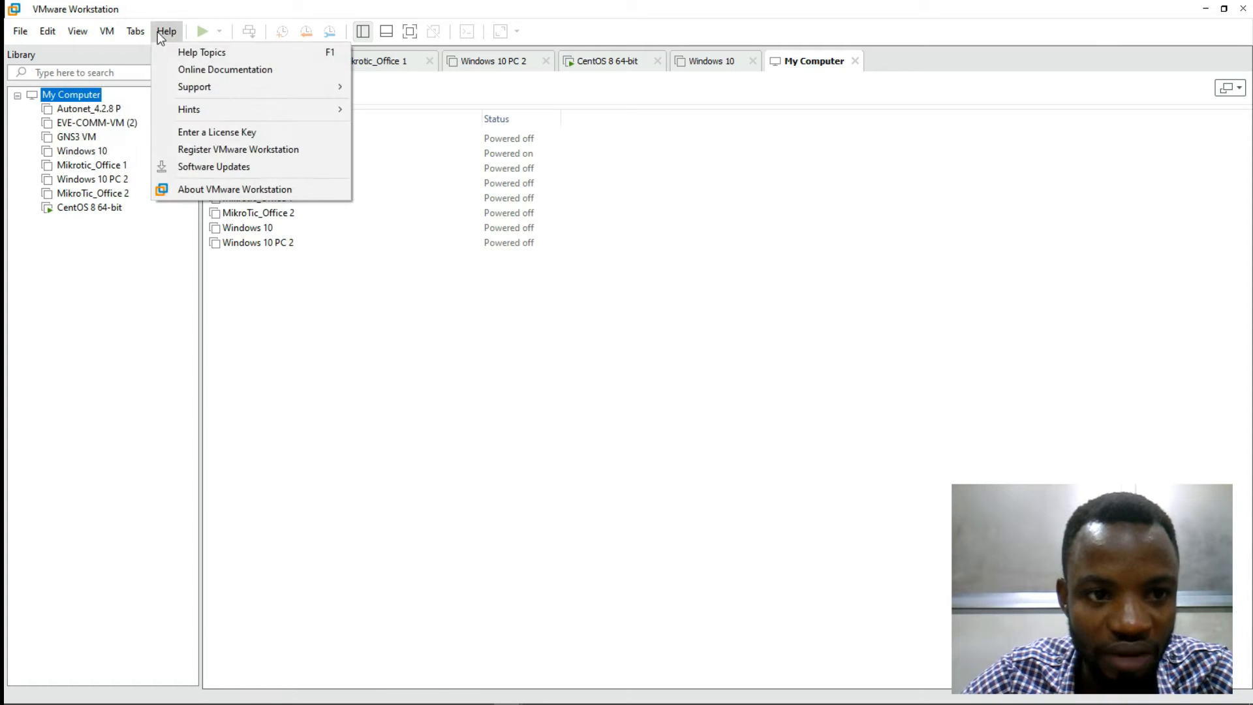
left_click(199, 191)
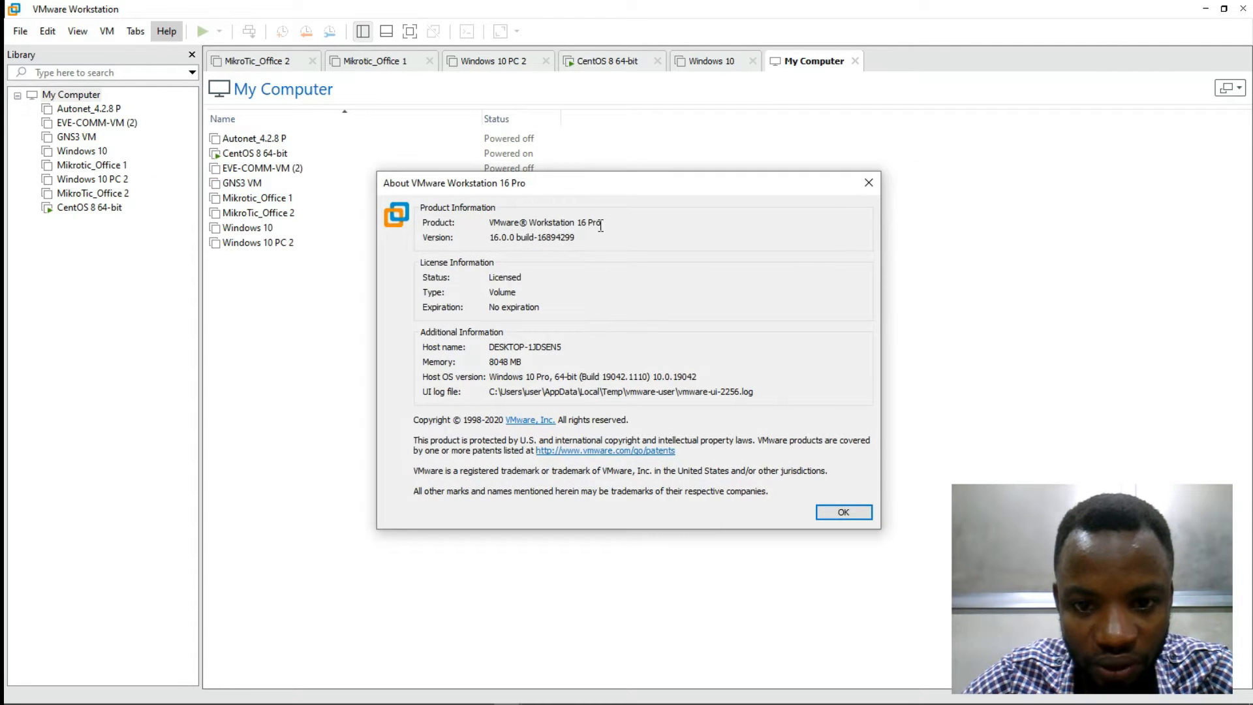
Step: Confirm version 16 Pro 16.0.0 build-16894299, close the About box and minimize Workstation
left_click_drag(604, 223, 455, 236)
left_click_drag(582, 239, 485, 243)
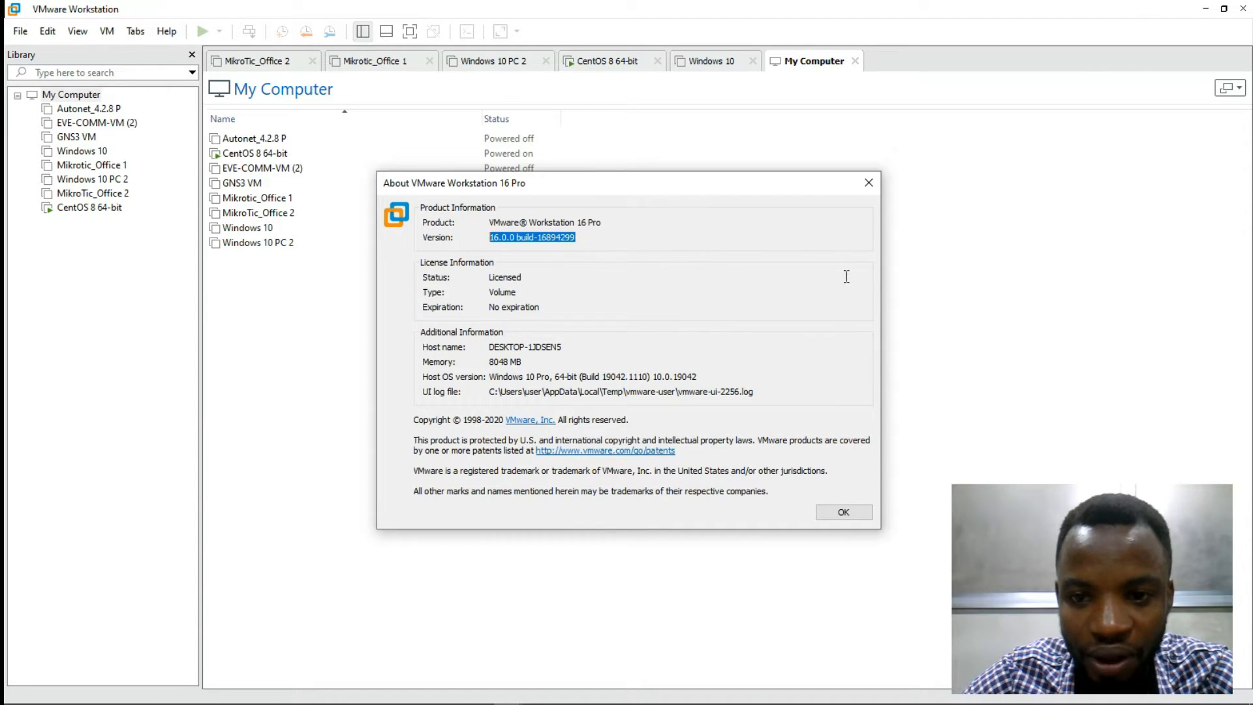
left_click(872, 190)
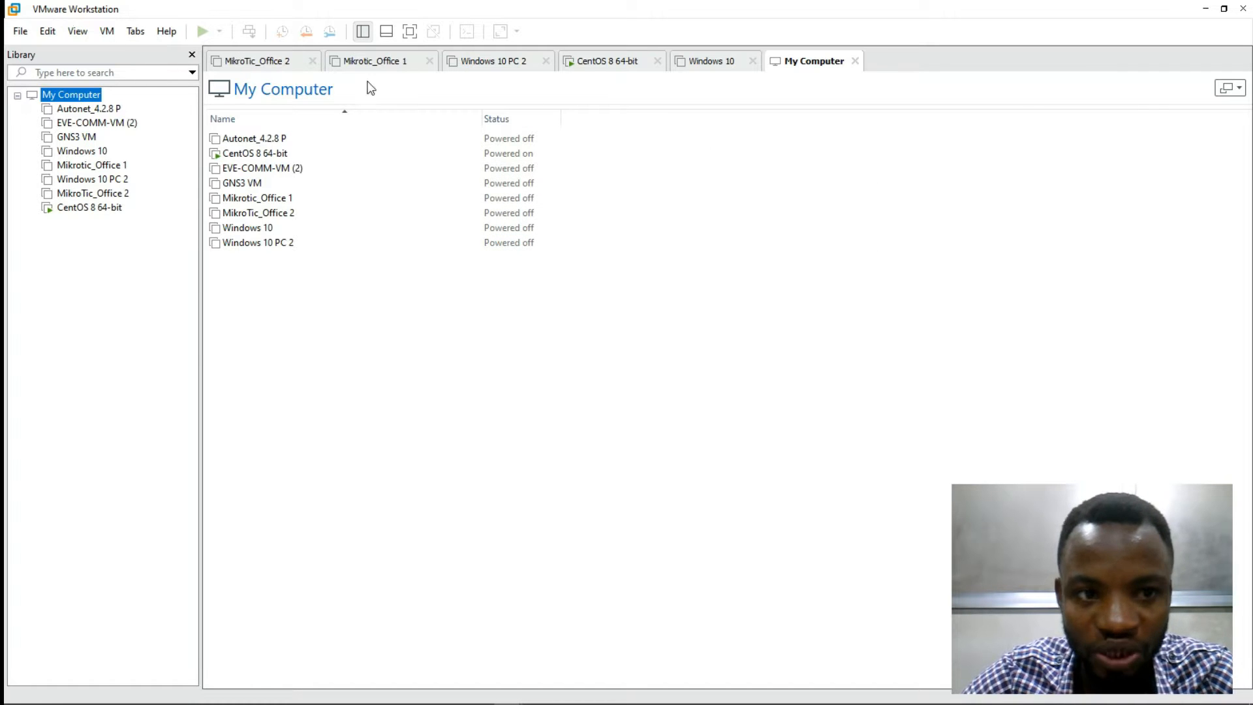
left_click(1206, 8)
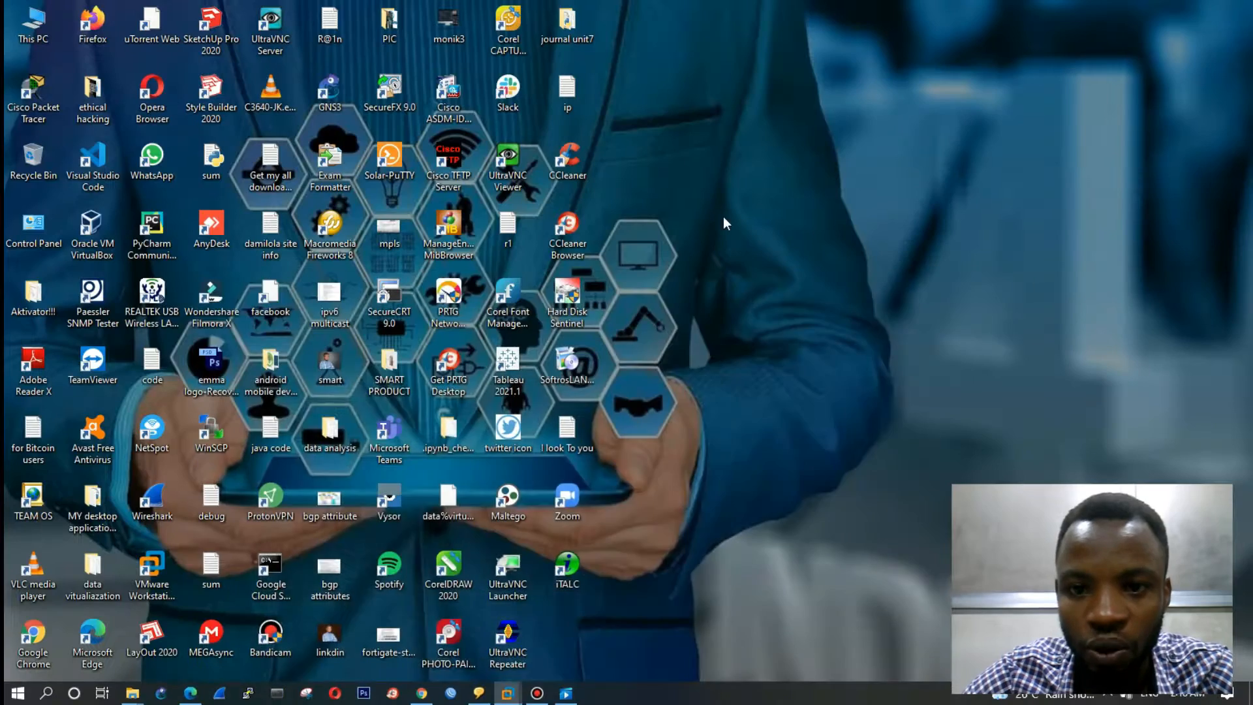
Step: In Chrome, switch to the 'show my ip' Google results tab and select the query
left_click(421, 694)
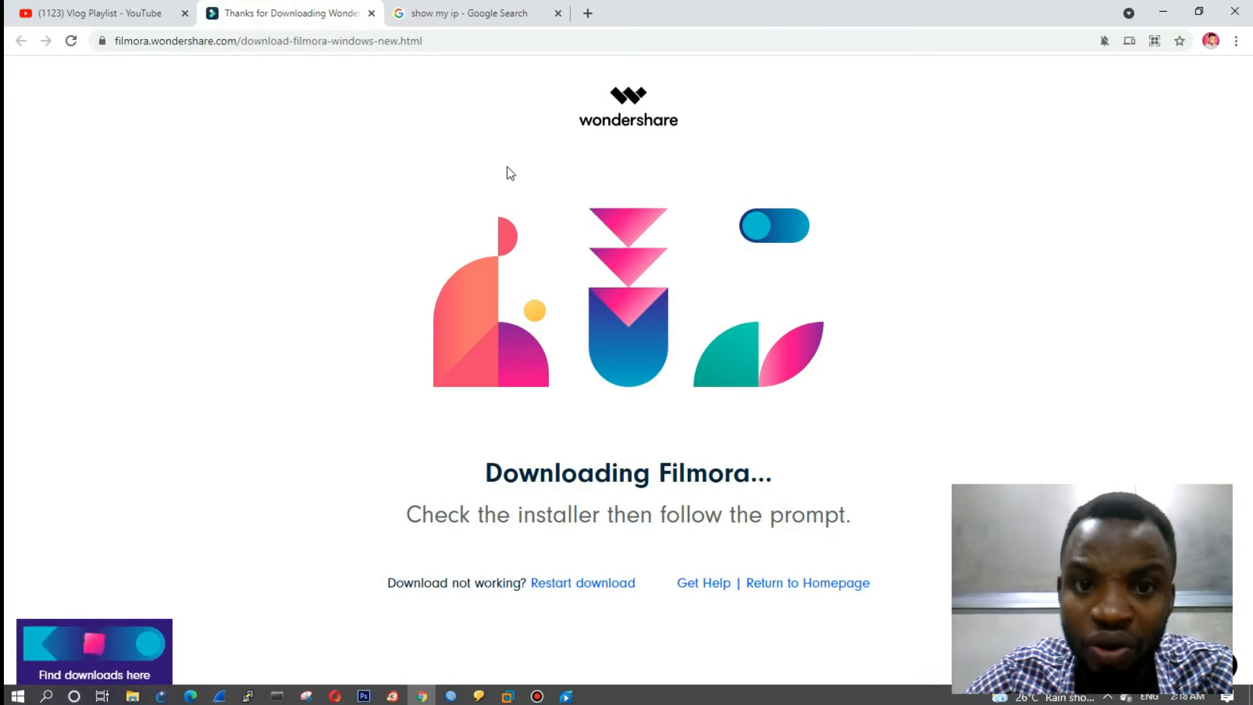
left_click(467, 15)
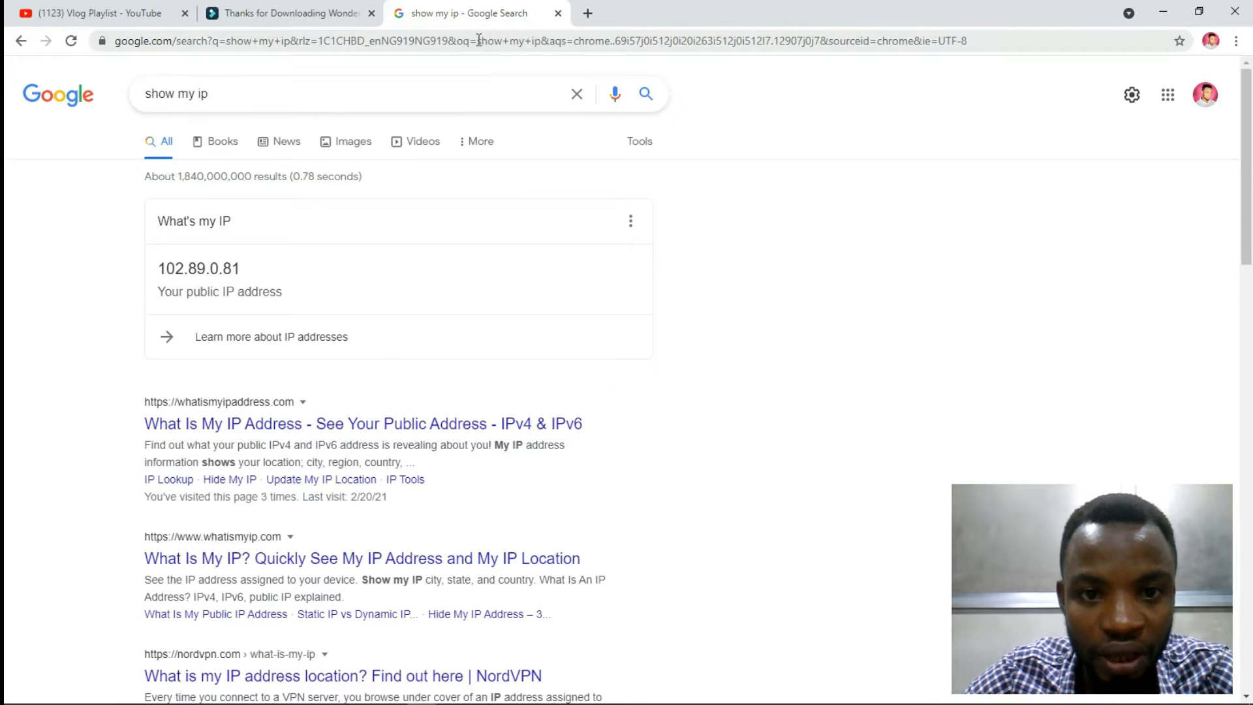
left_click_drag(365, 98, 38, 139)
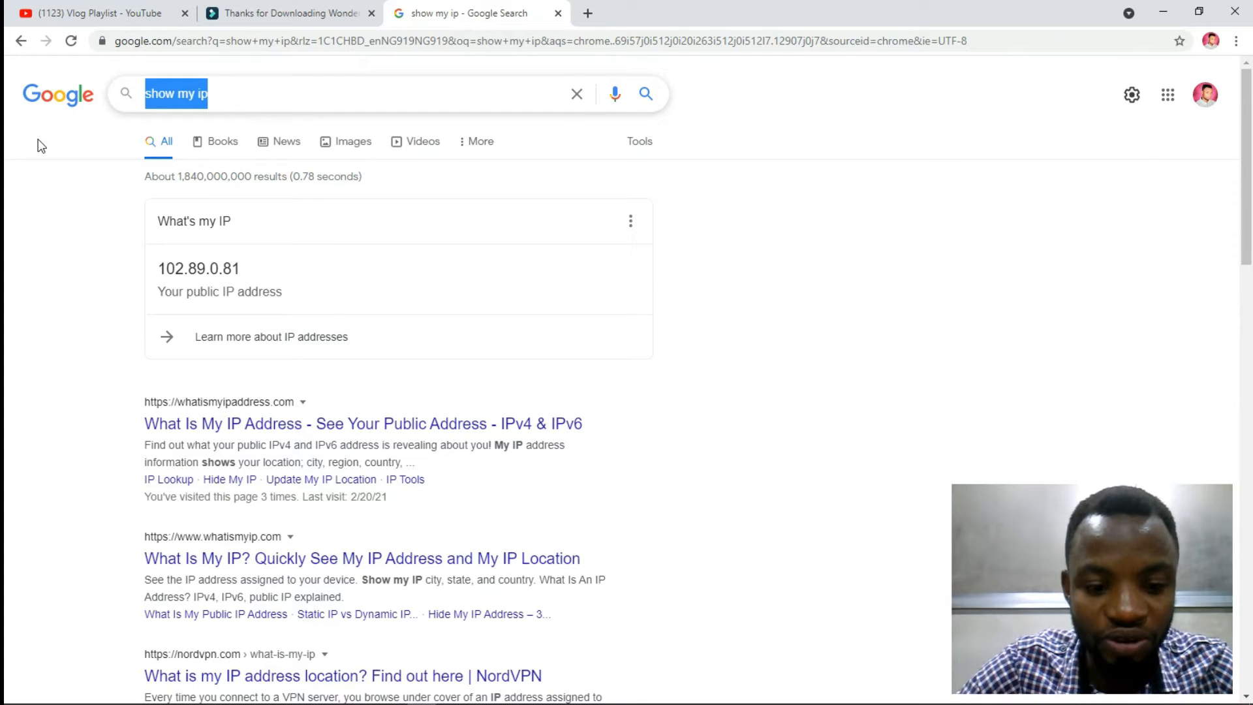
Step: Briefly bring up the MikroTic_Office 2 VM window, then minimize it back to Chrome
mouse_move(431, 702)
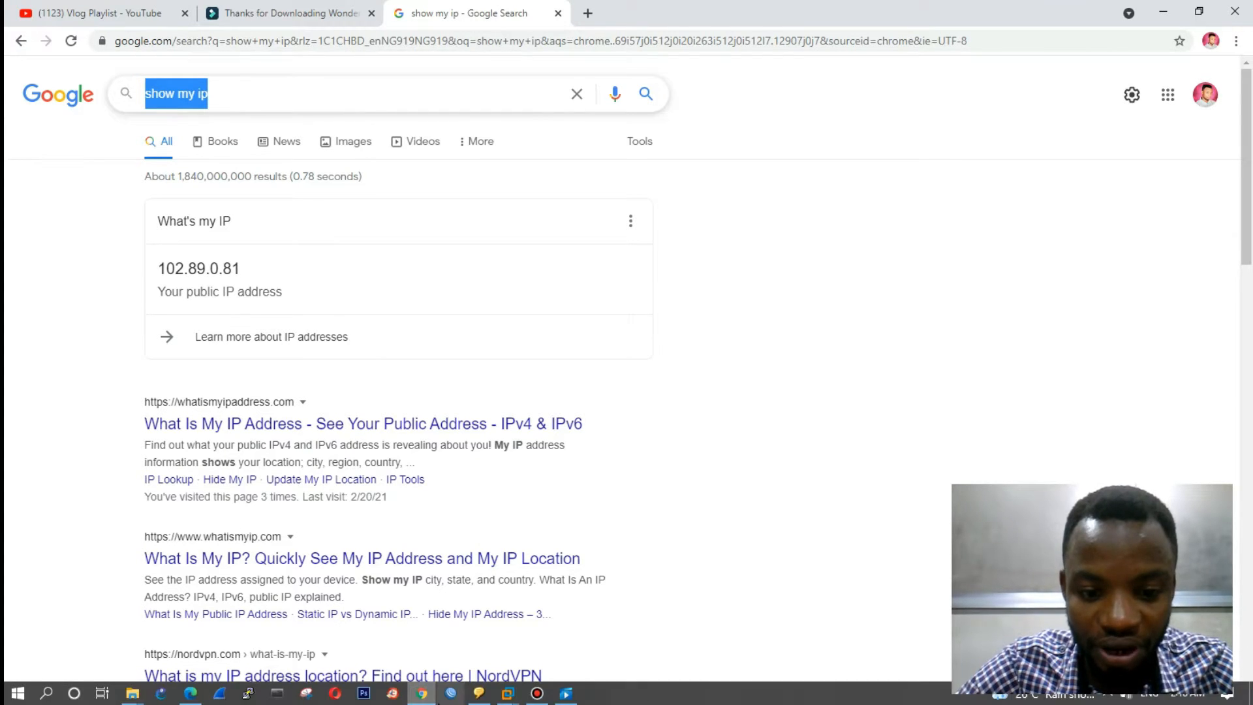
left_click(509, 694)
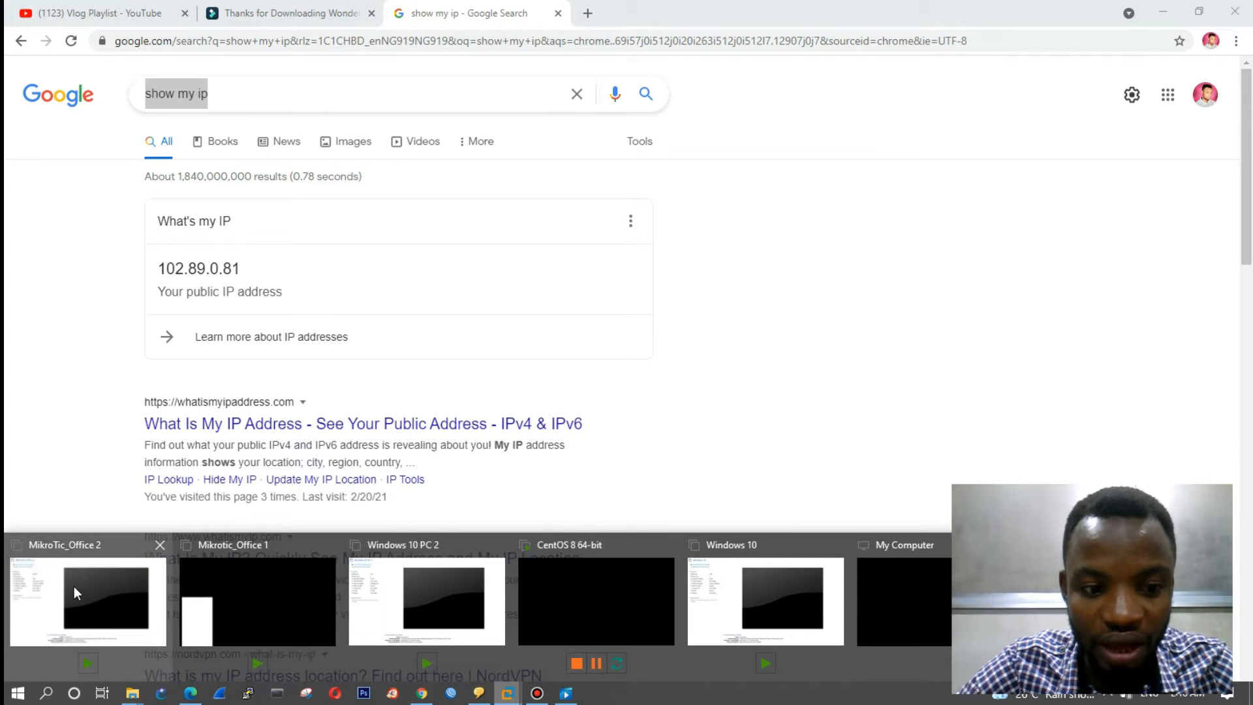
left_click(74, 586)
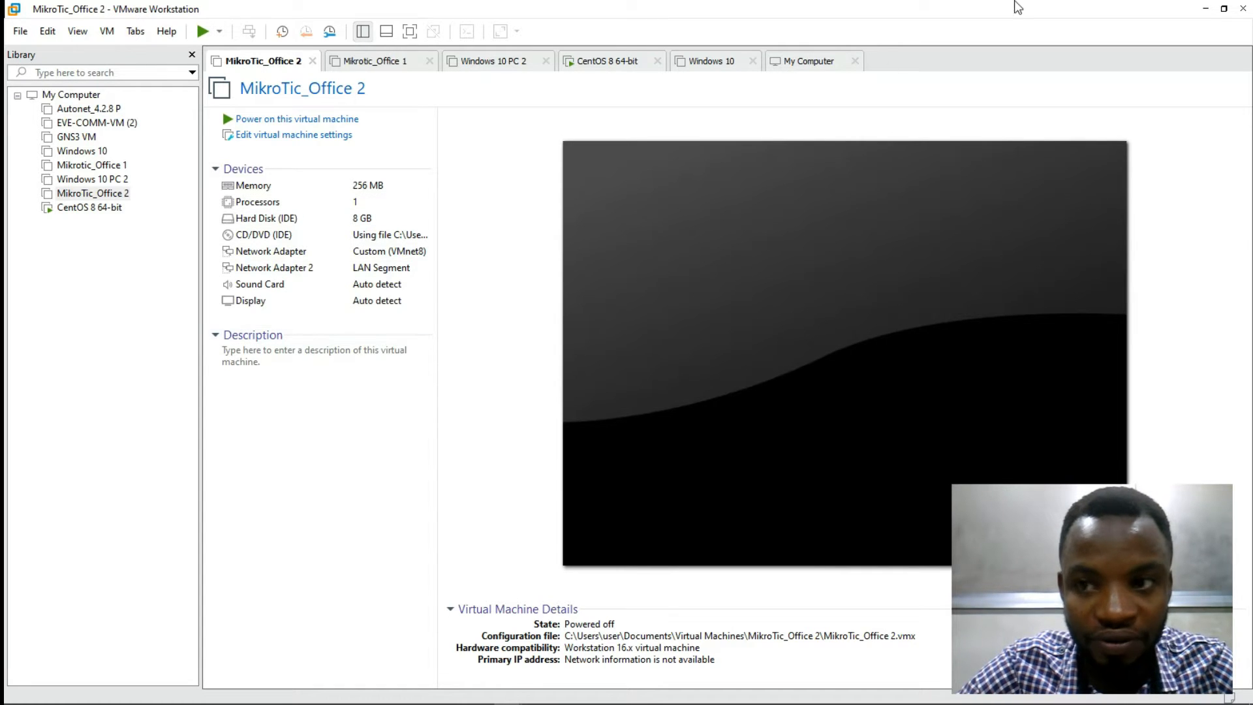
left_click(1211, 7)
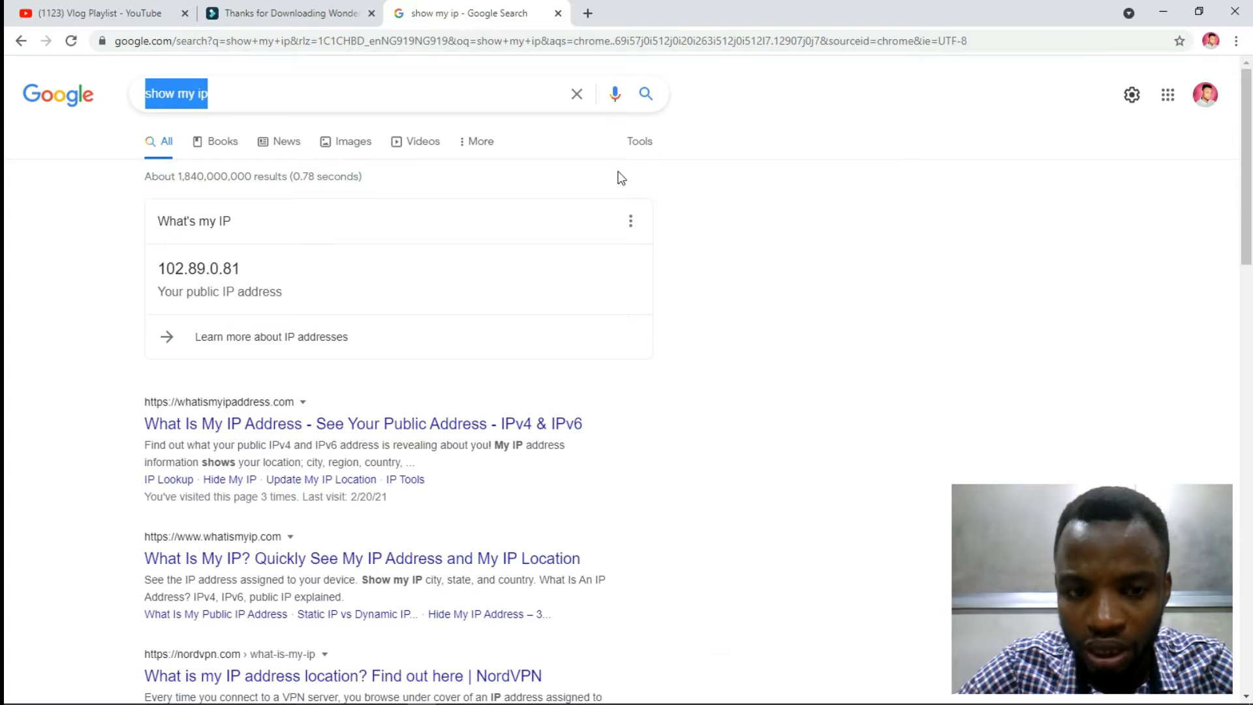
Step: Search Google for 'vmware workstation 16 pro free download' and scroll through the results
left_click(322, 97)
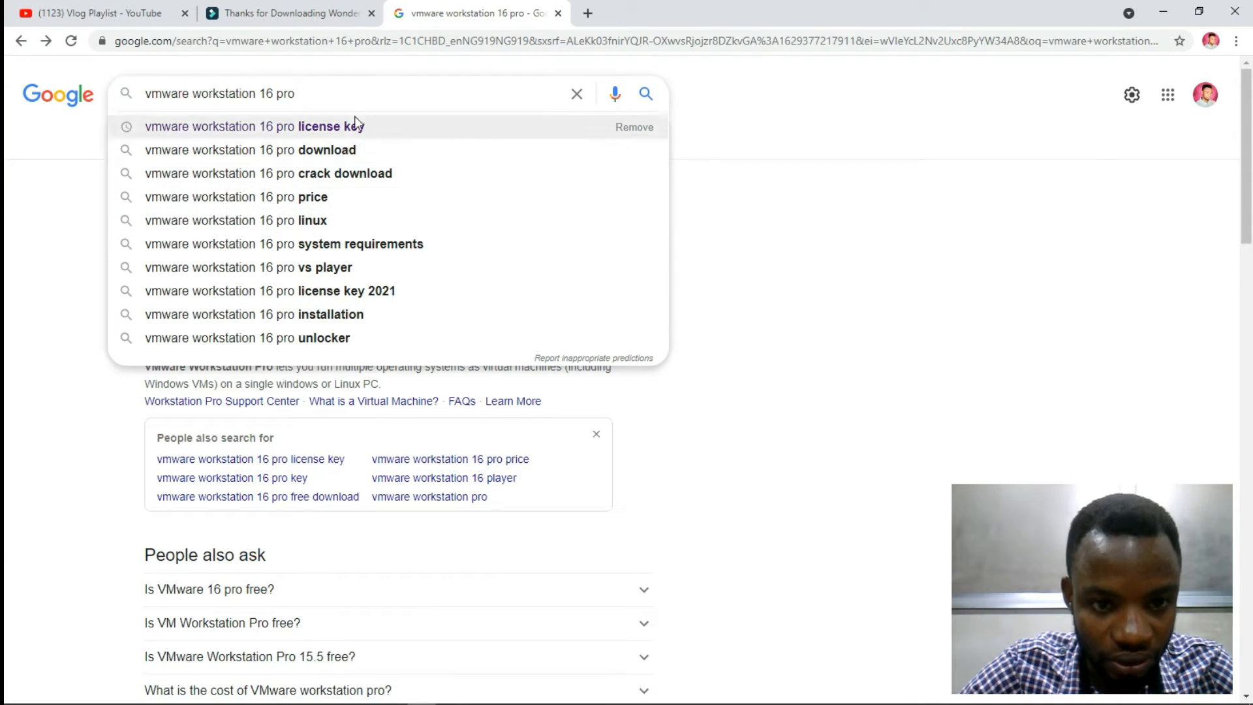
type("free")
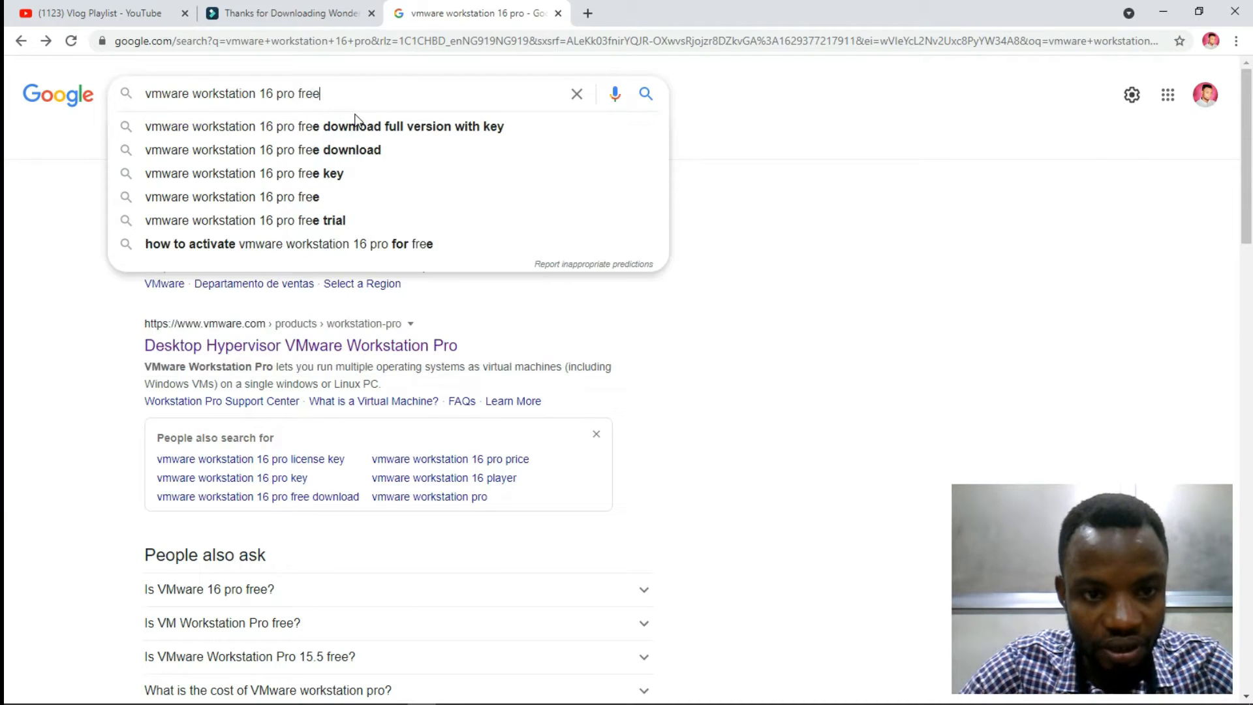
type(" download")
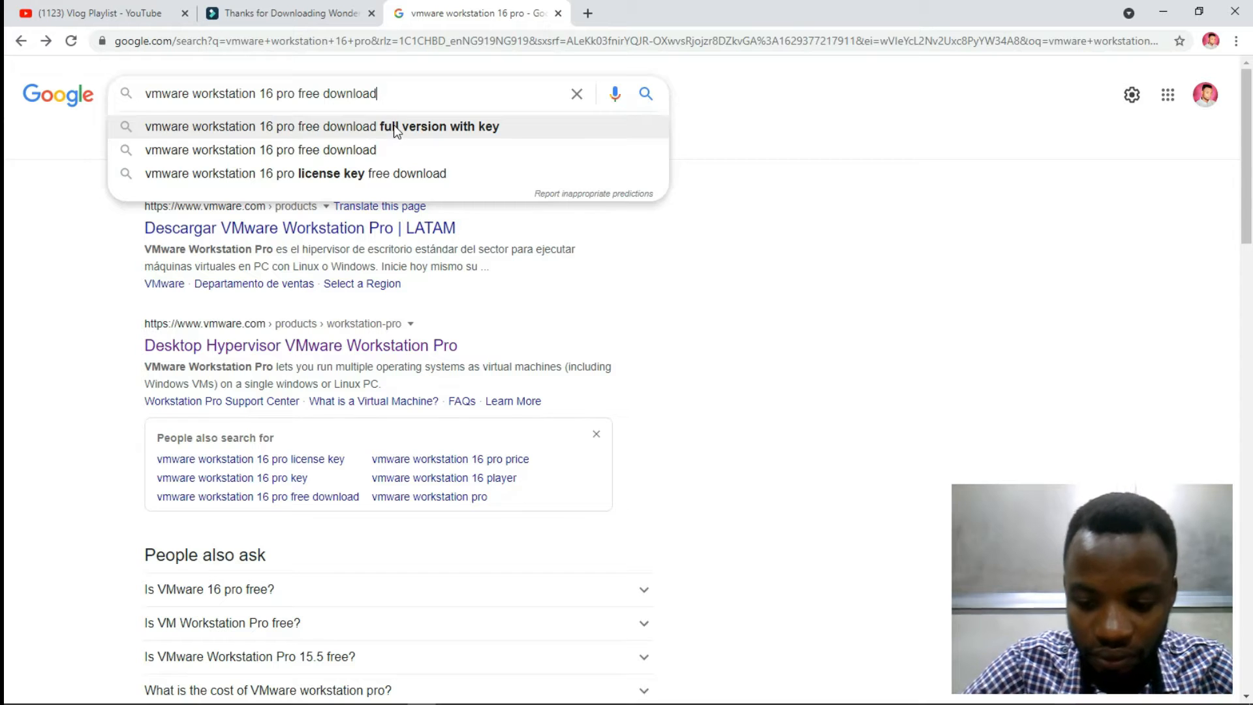
key("Return")
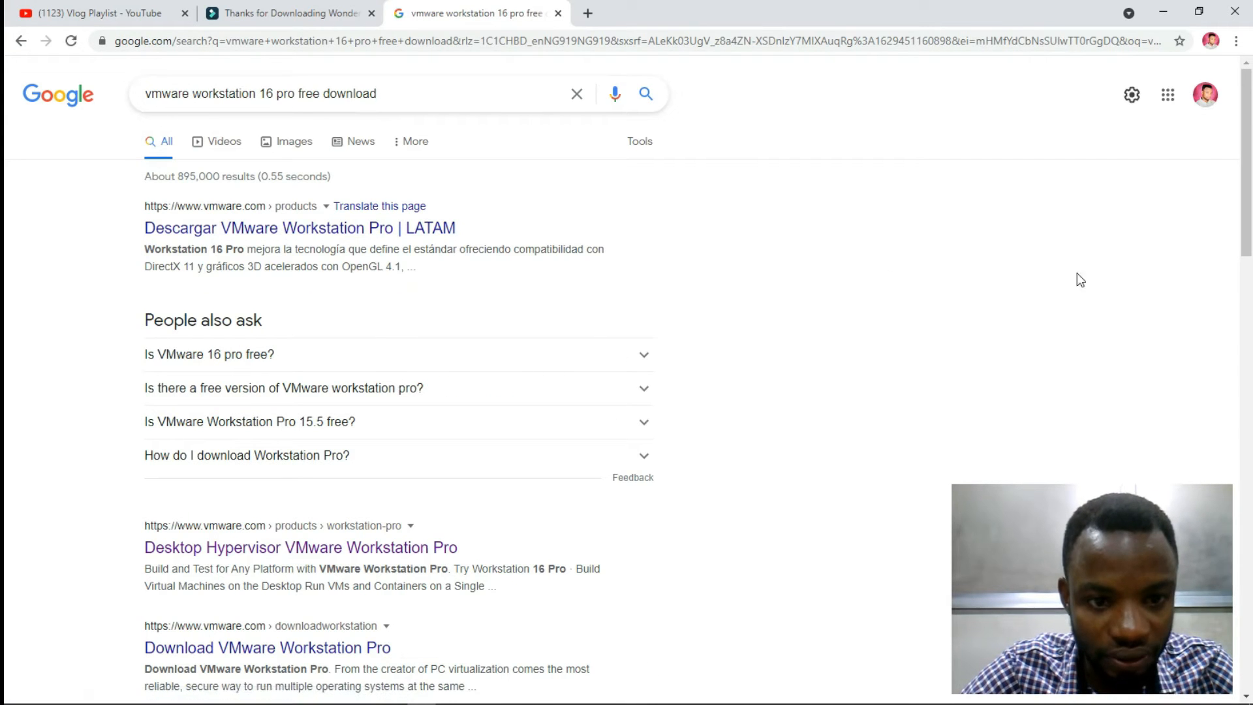
left_click_drag(1249, 182, 1249, 278)
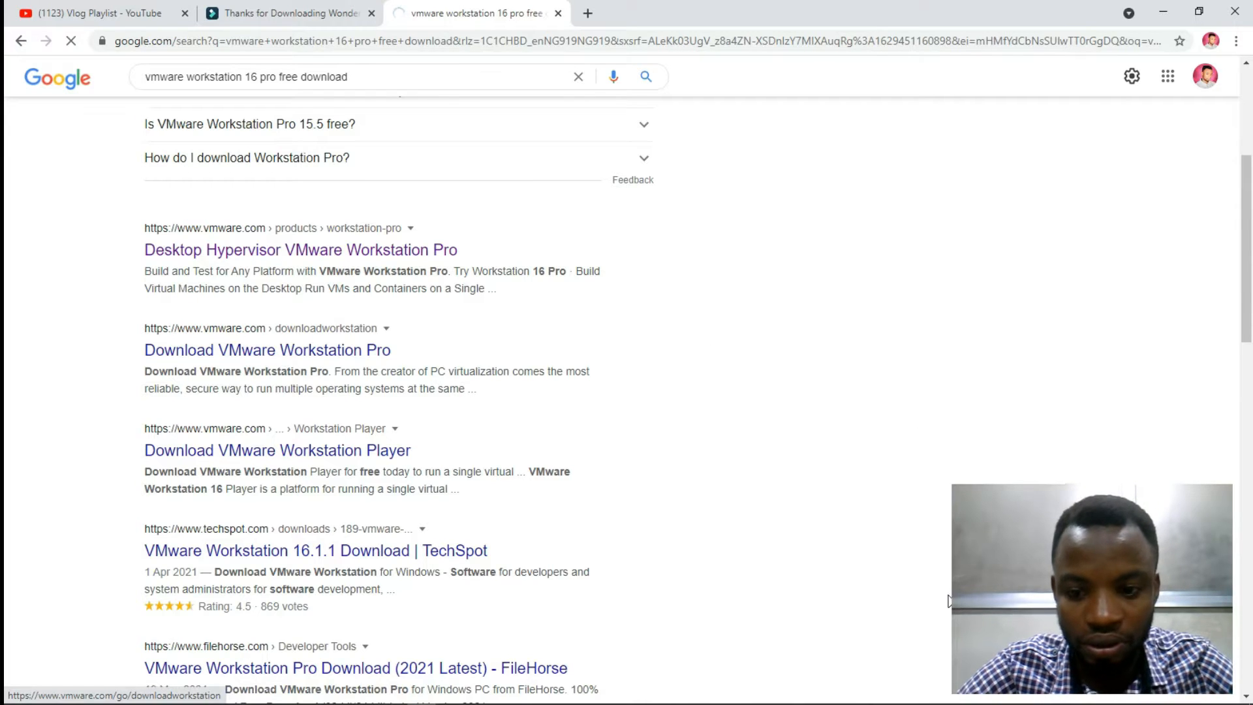
mouse_move(1087, 698)
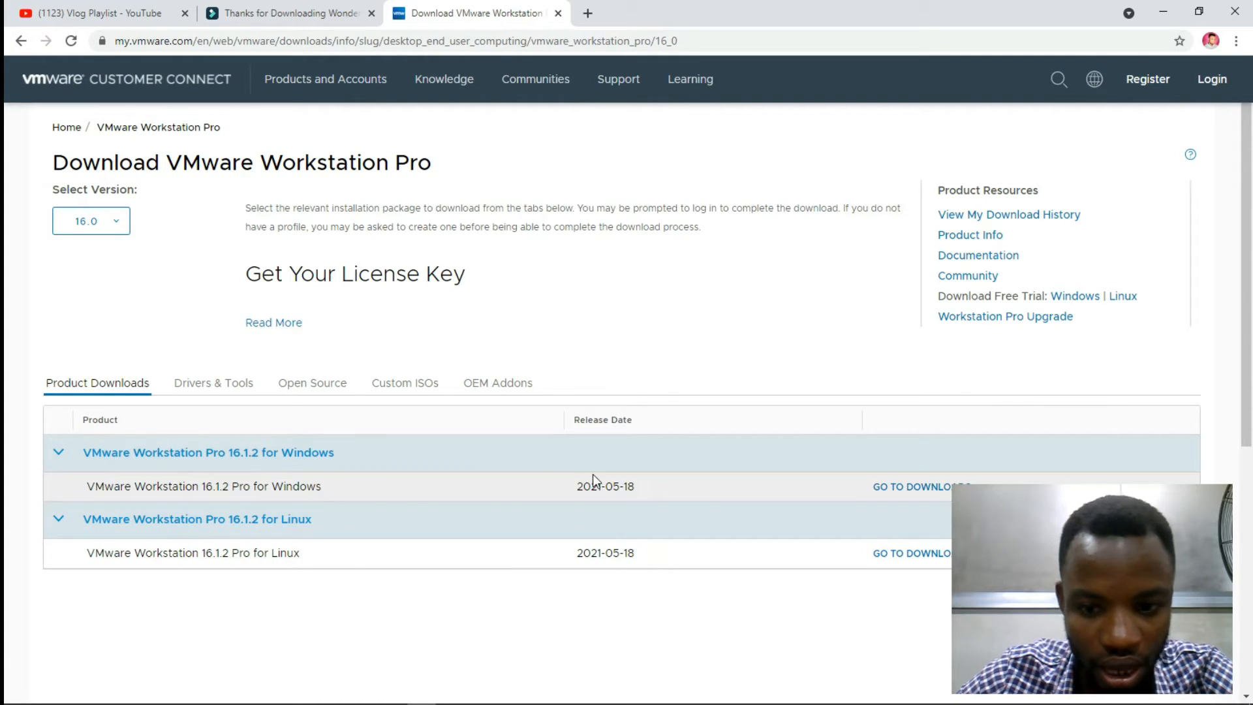
Step: Start the Workstation 16.1.2 Pro for Windows download from the Windows row's download page
left_click_drag(273, 486, 326, 489)
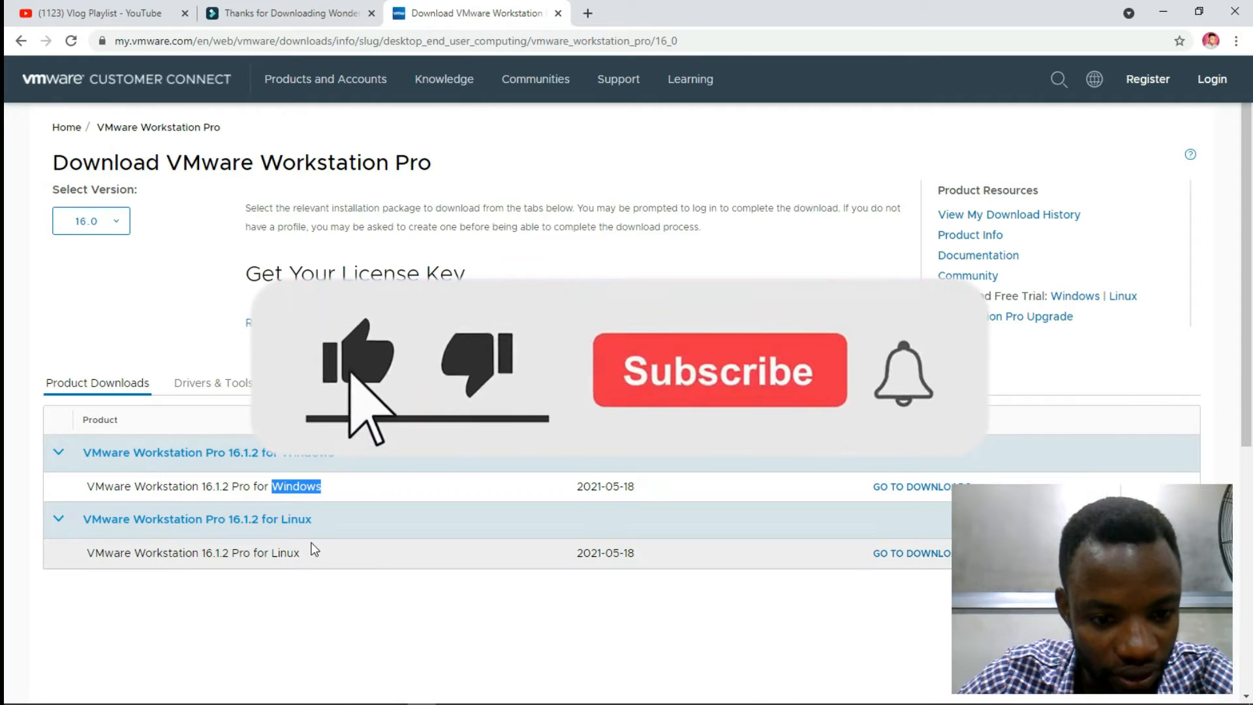
left_click_drag(300, 553, 271, 554)
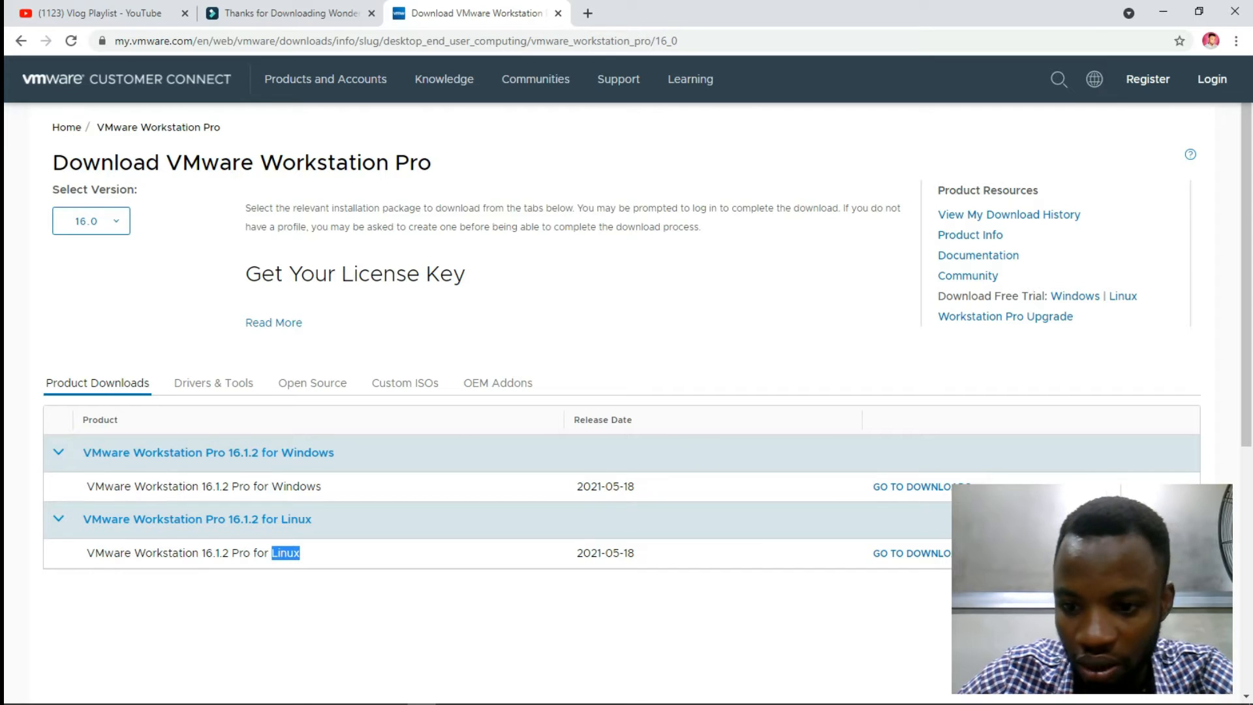
left_click(921, 487)
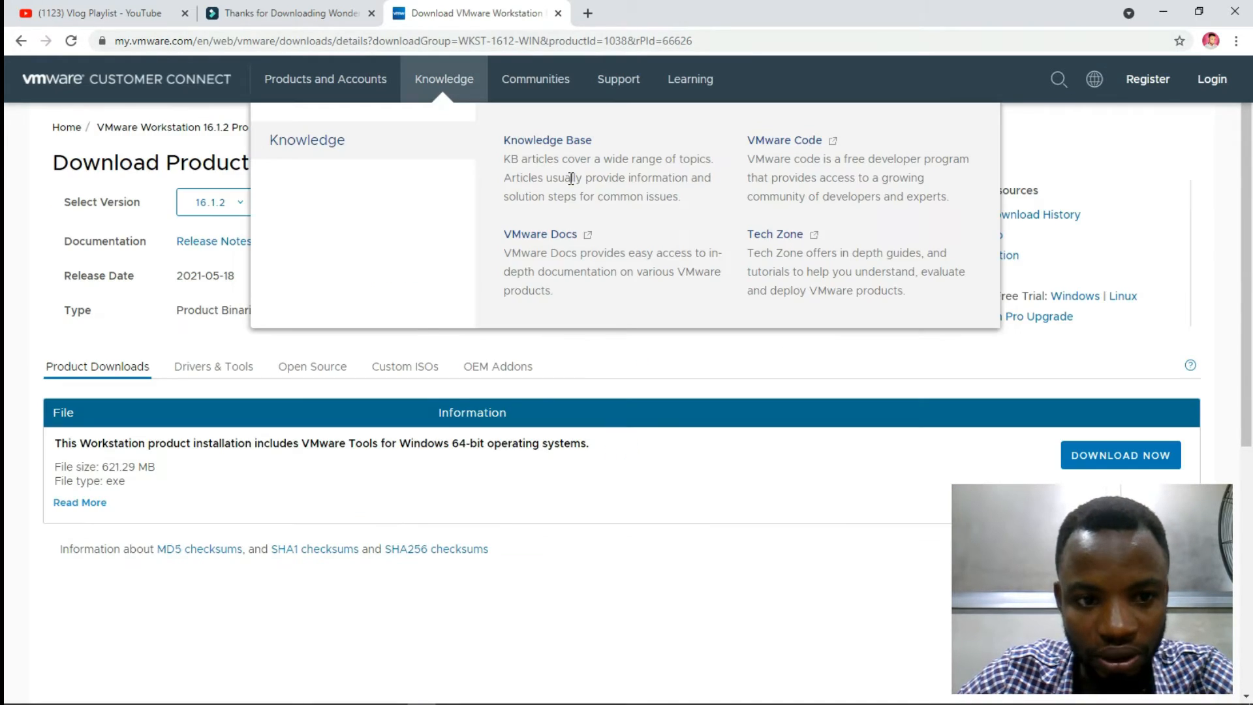
left_click(1096, 464)
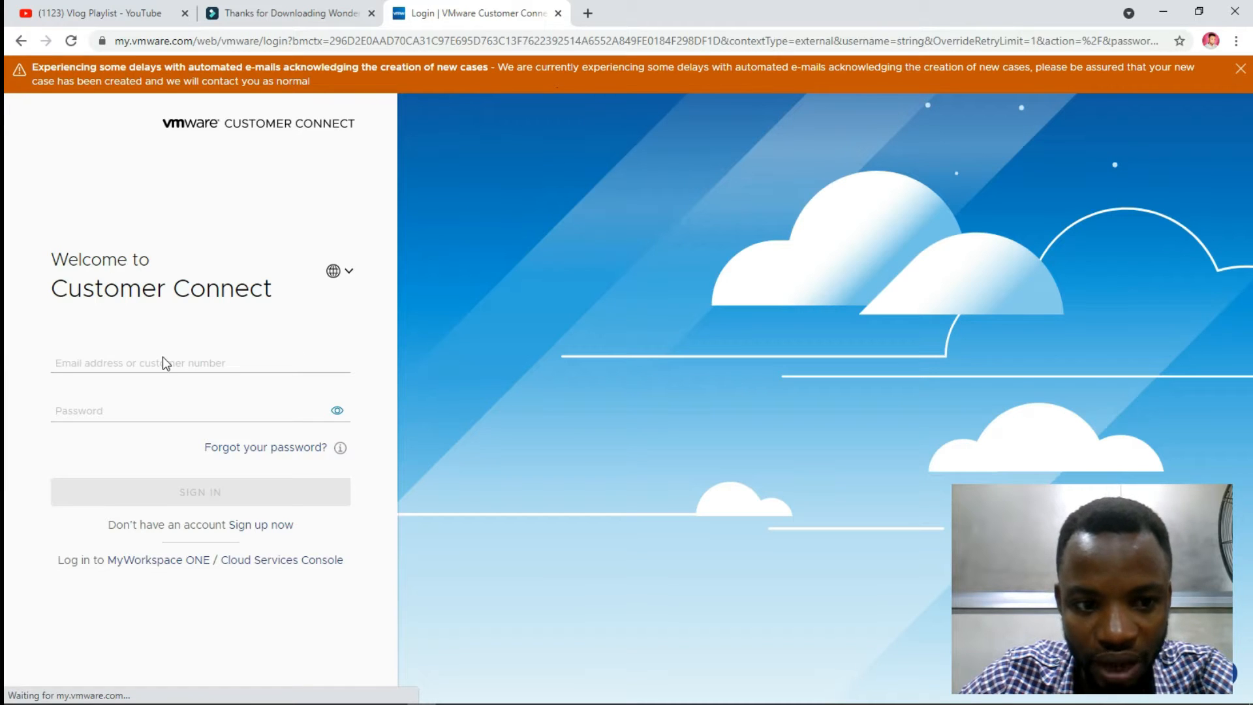
Step: Check the login fields, then briefly bring up the Windows 10 PC 2 VM and hide it
left_click(164, 359)
left_click(175, 404)
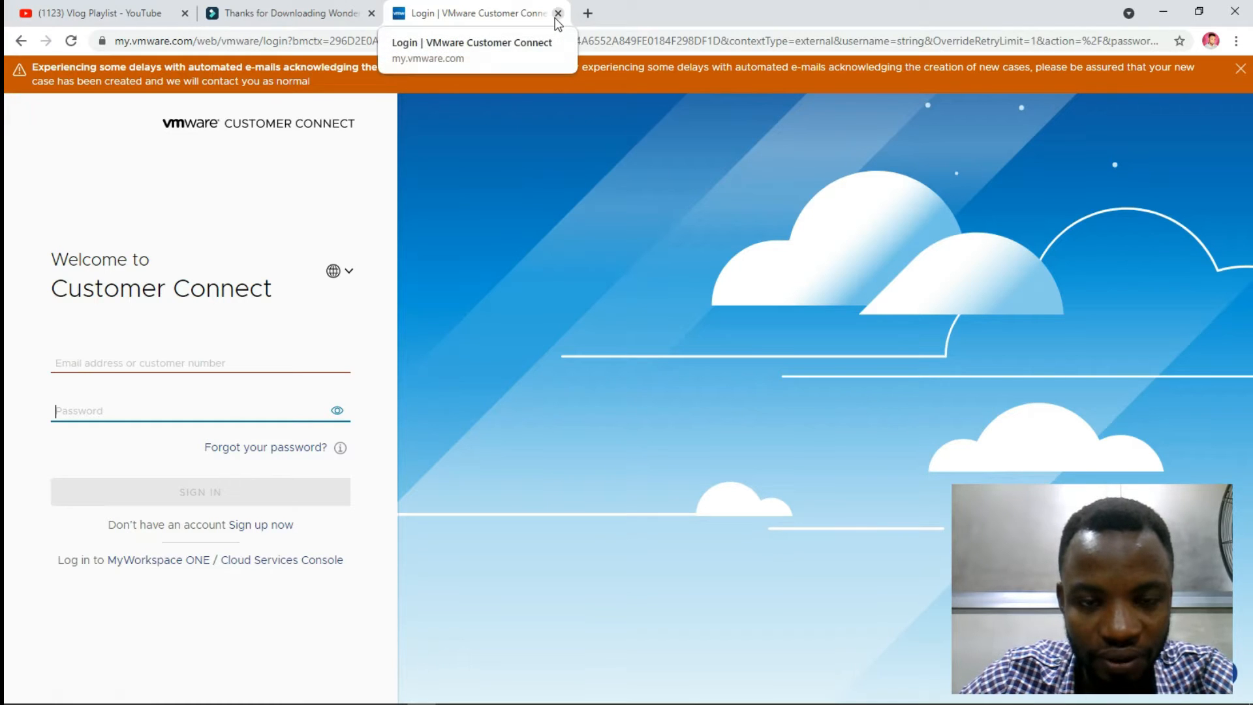
mouse_move(600, 704)
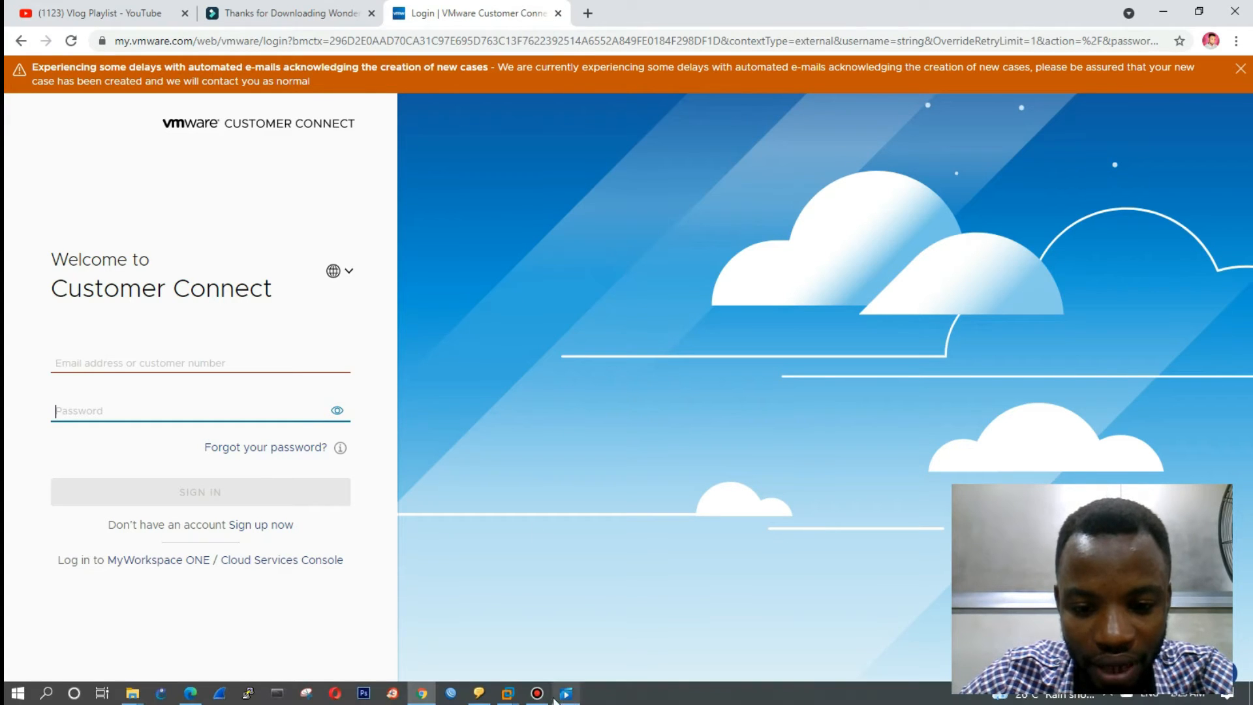
mouse_move(508, 699)
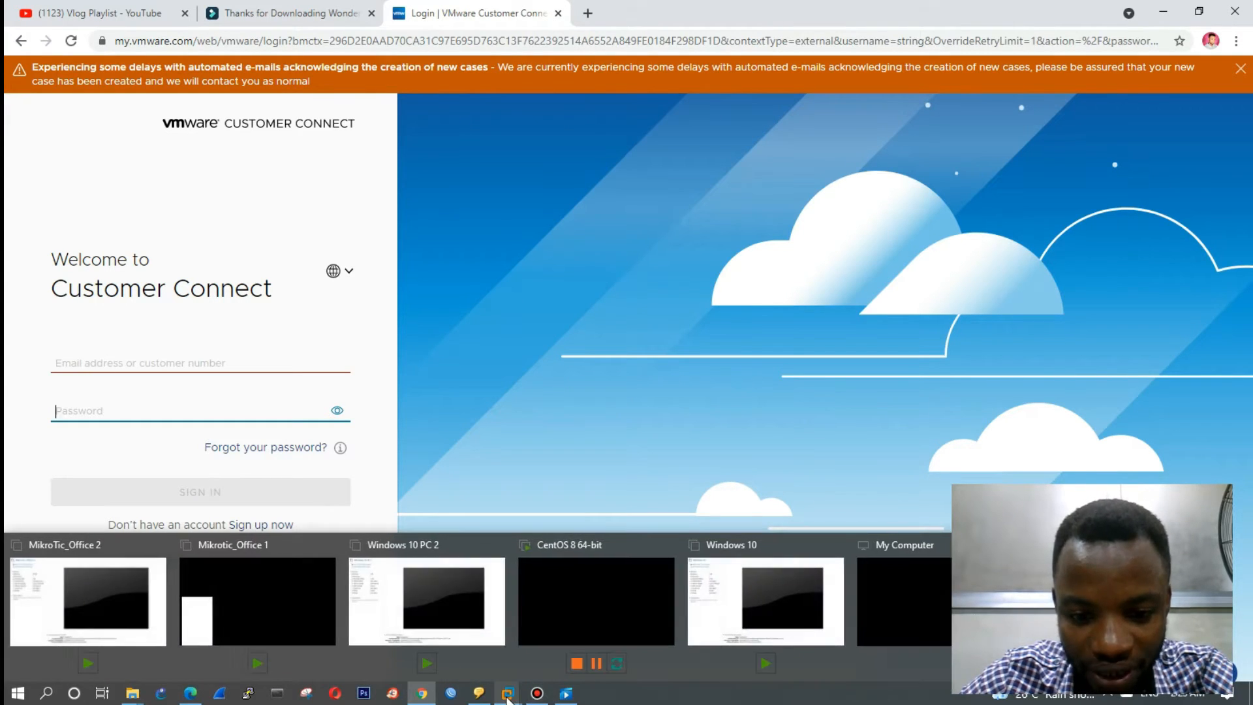
left_click(476, 592)
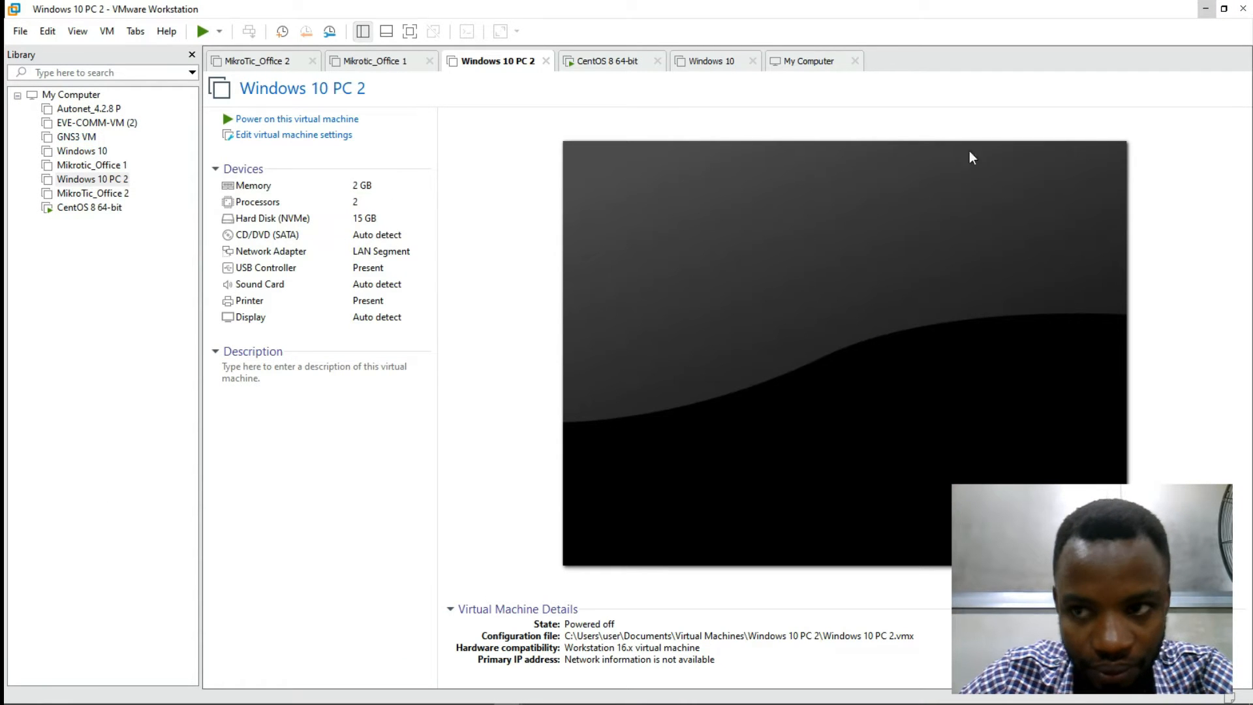
left_click(1208, 10)
Step: Dismiss the e-mail notice, close the VMware login tab, and type a windows server download search
left_click(1241, 69)
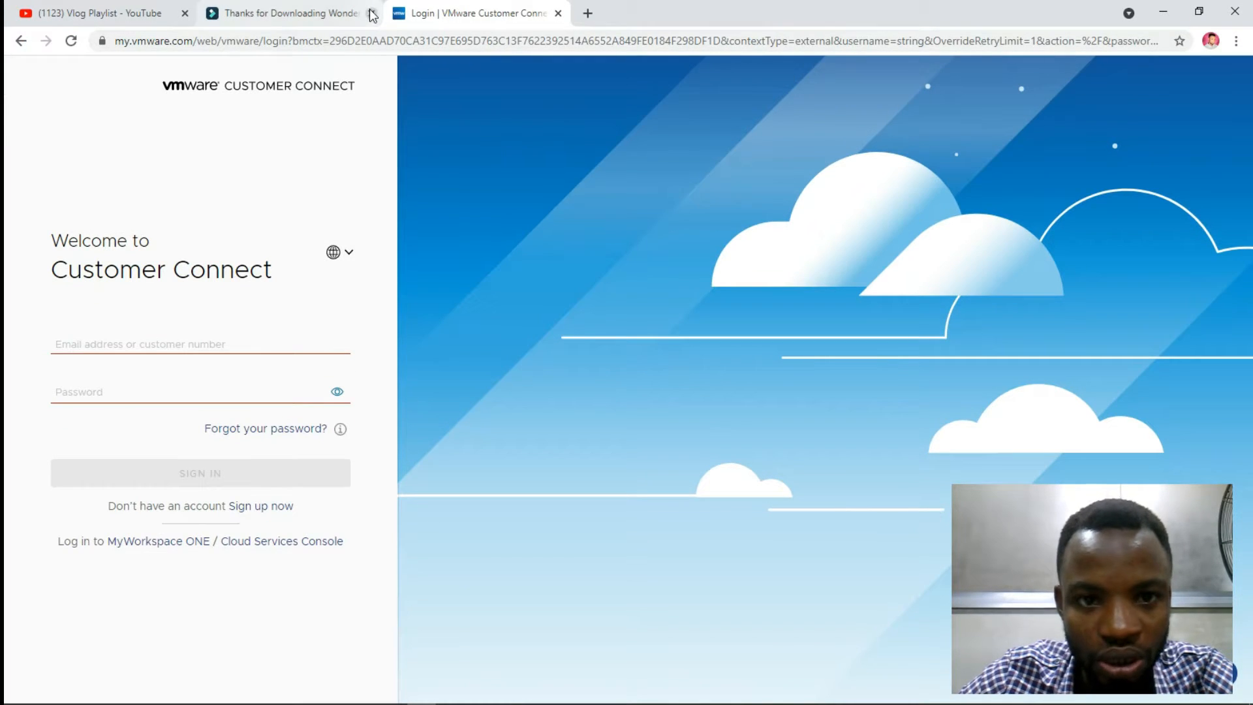
left_click(560, 15)
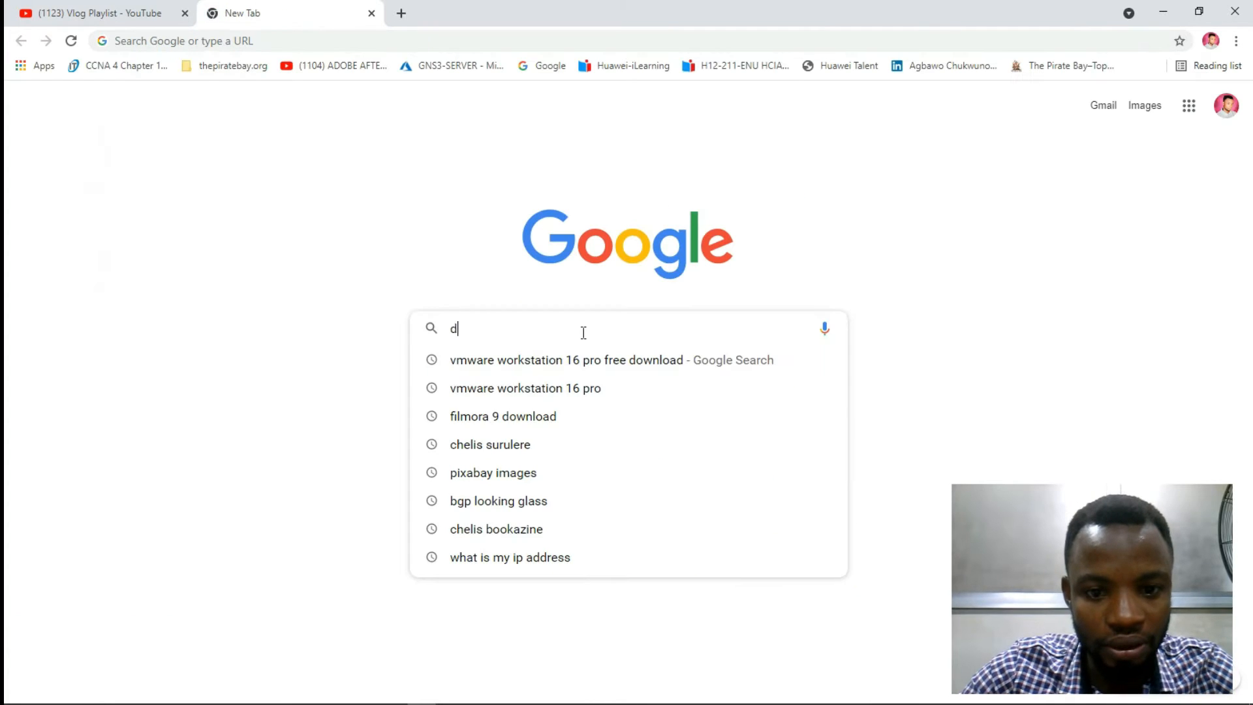
type("w")
key("BackSpace")
type("ownload ")
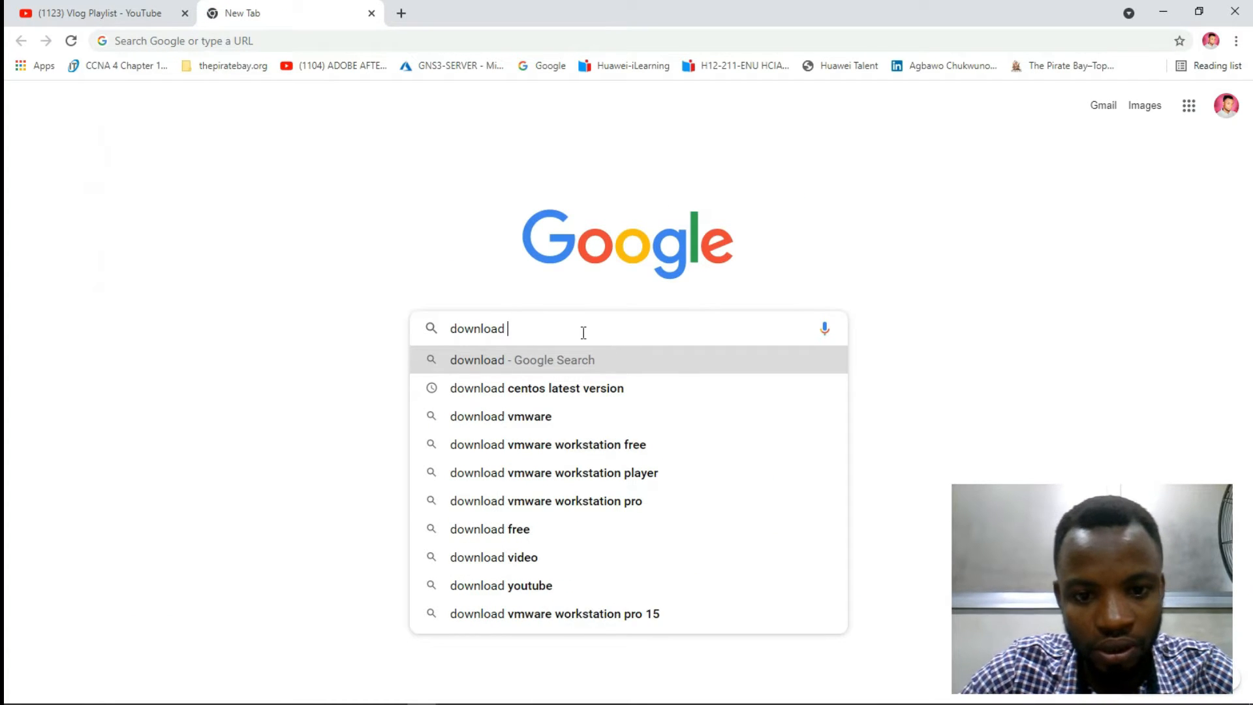
type("windows server 20")
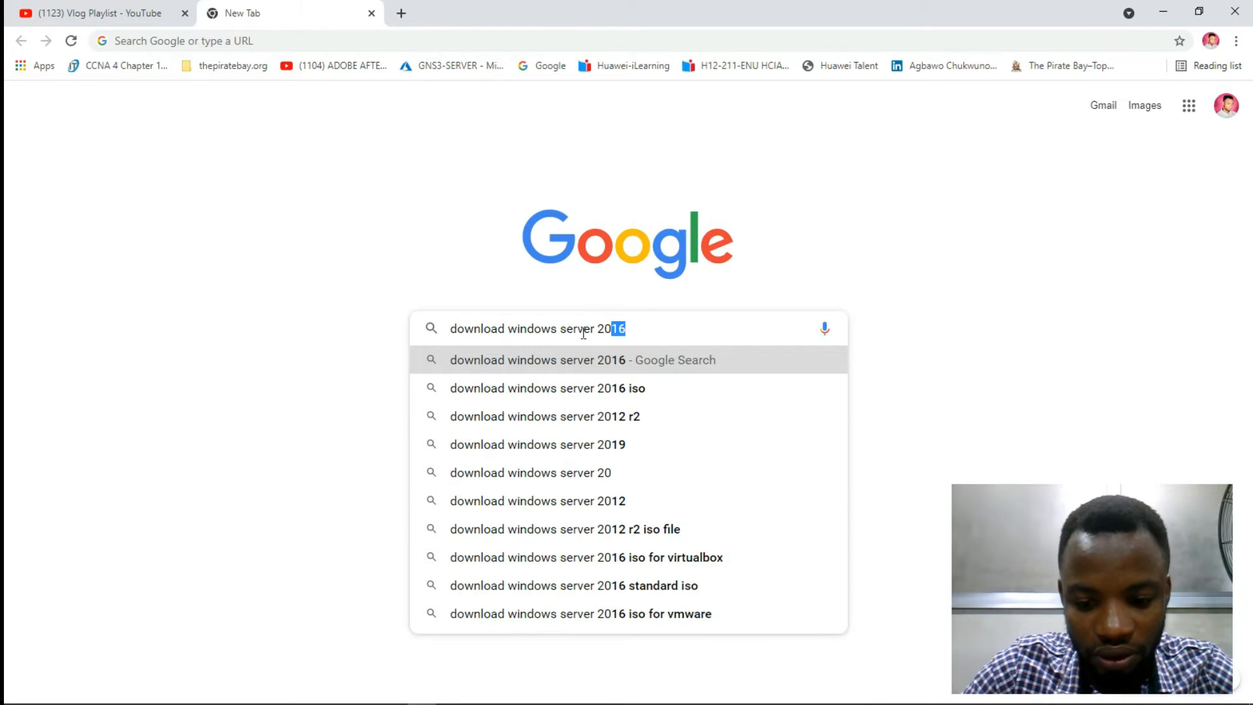
type("222")
Step: Search 'download windows server 2022 iso' and open the Microsoft Evaluation Center result
key("BackSpace")
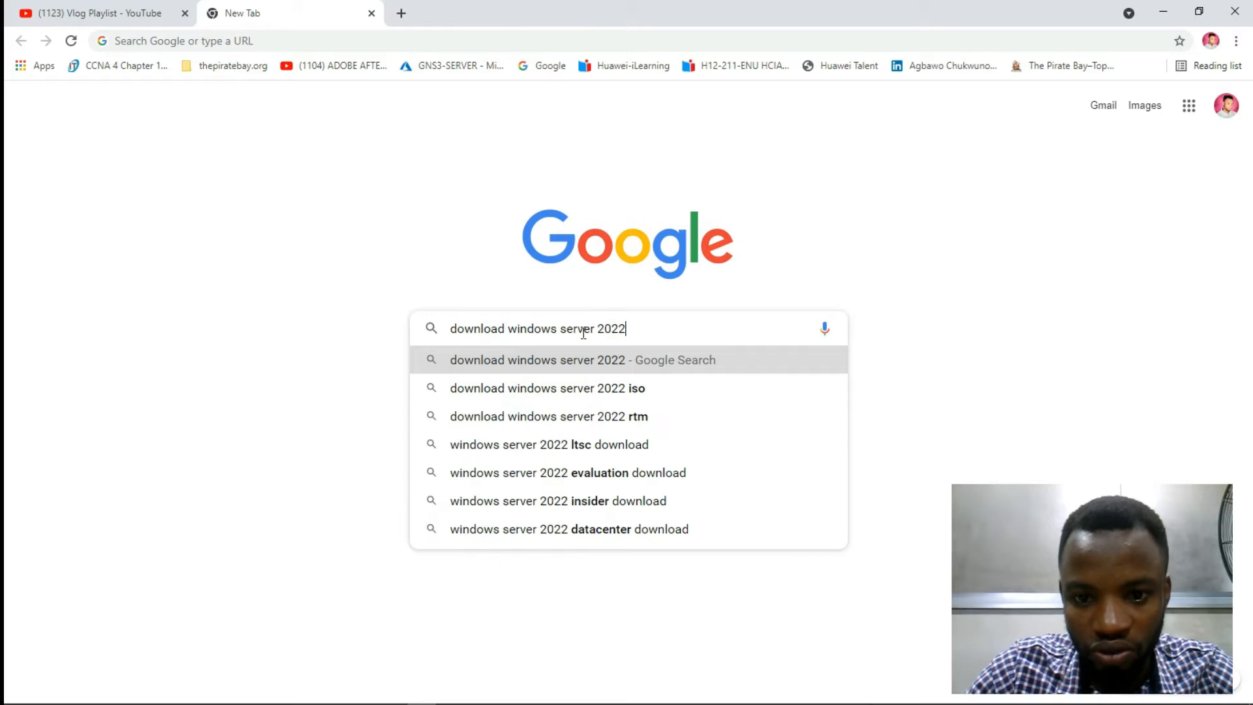
left_click(591, 387)
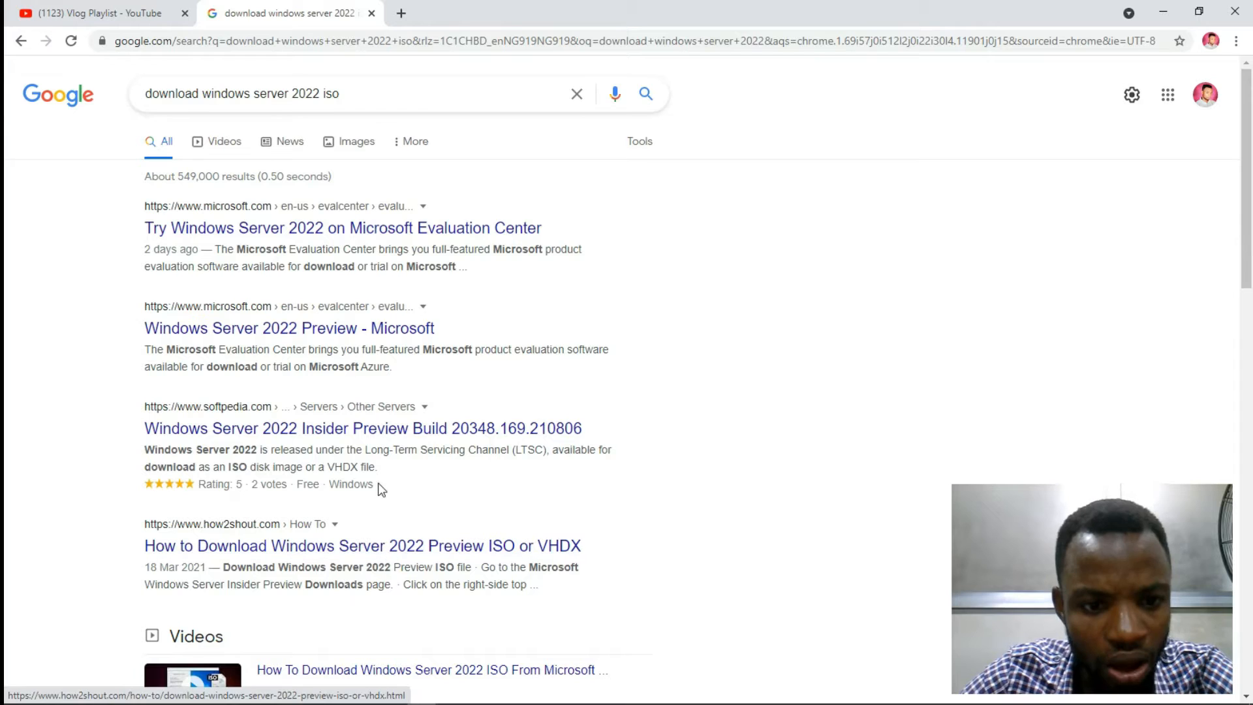
left_click(332, 329)
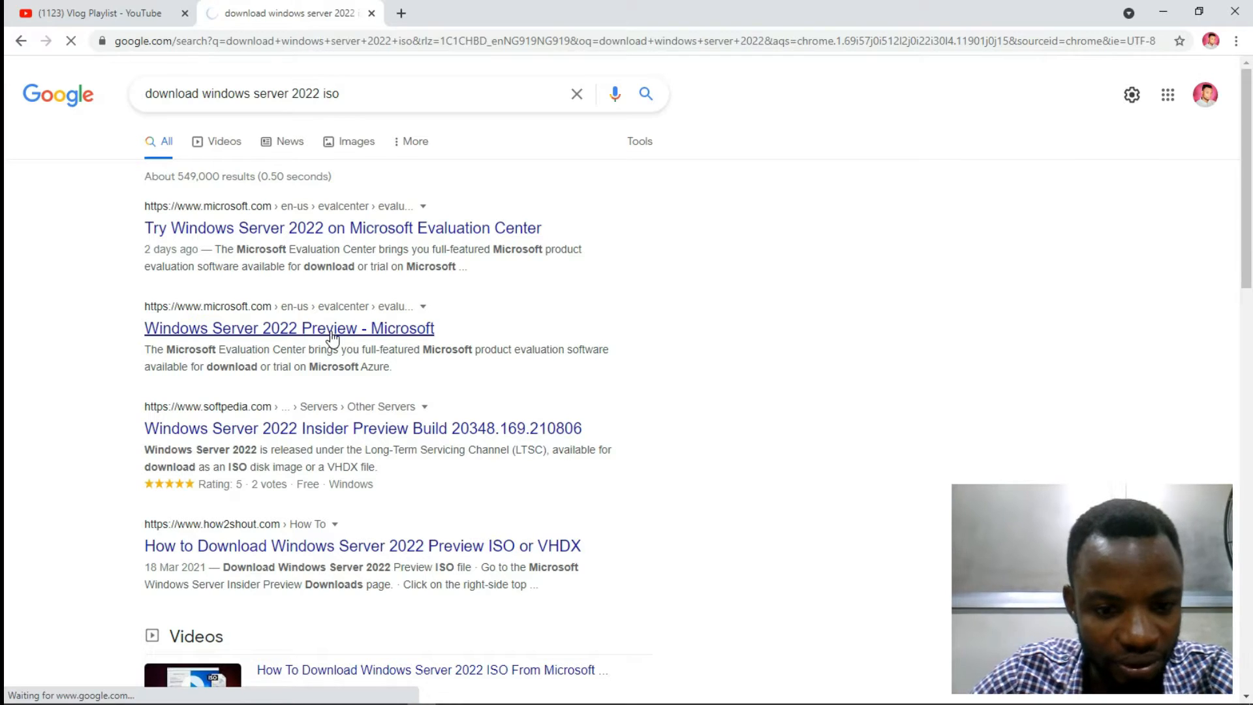
Step: Dismiss the page's context menu and decline the suggestion to switch to Edge
right_click(353, 552)
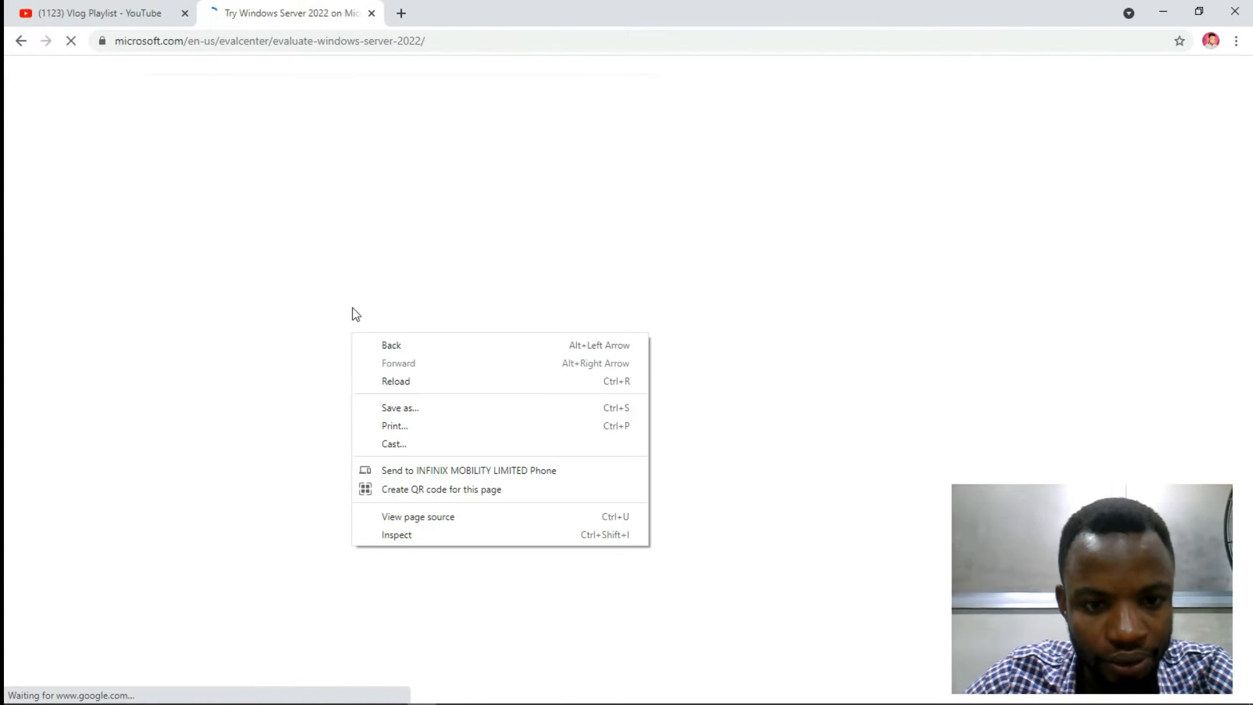
left_click(404, 175)
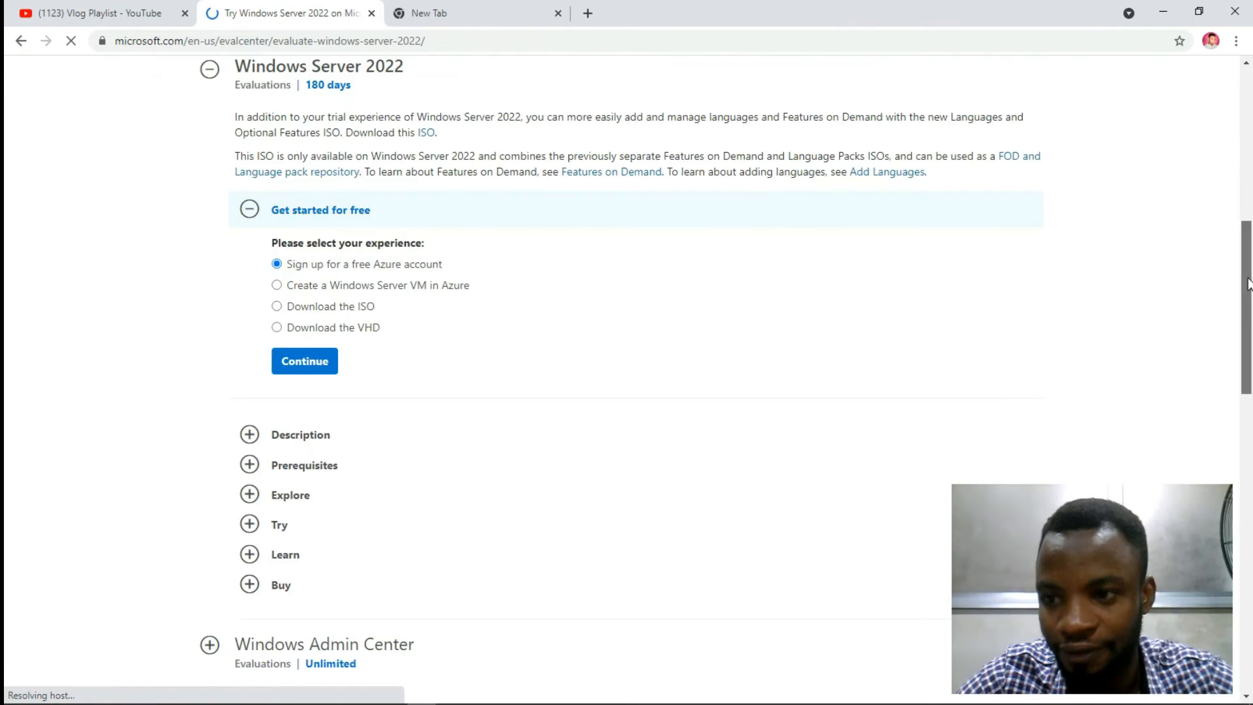
left_click_drag(1249, 287, 1252, 142)
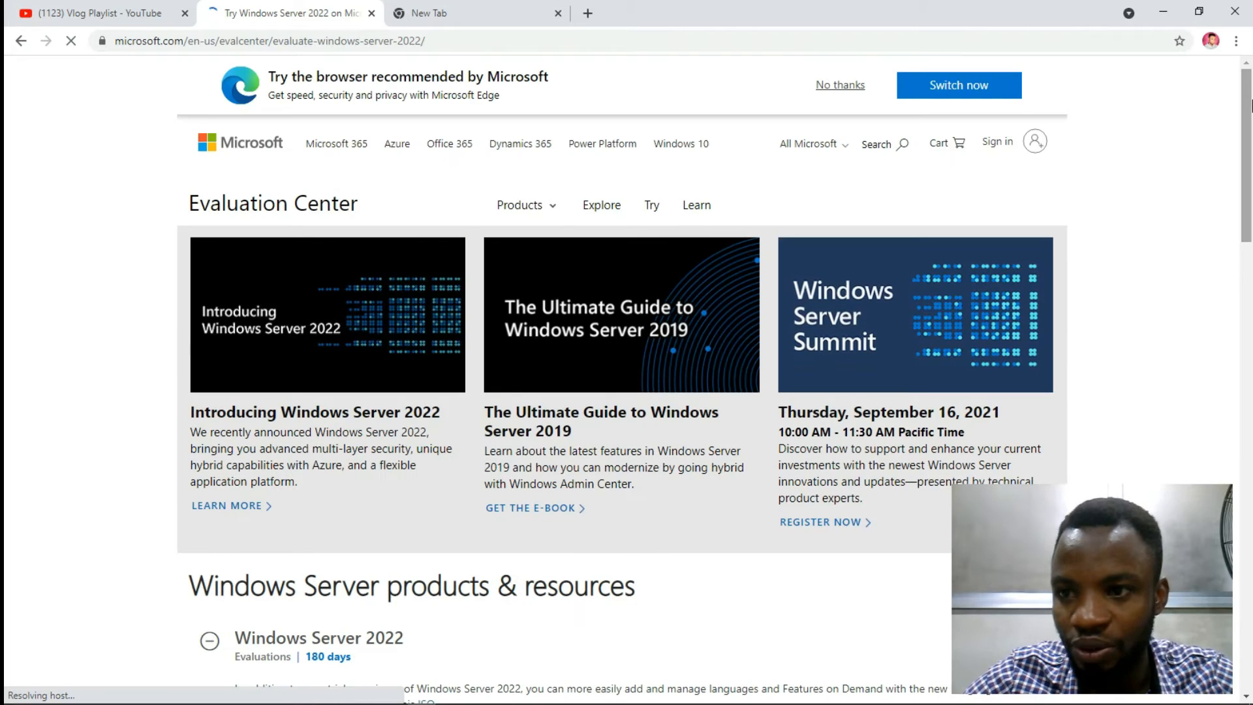
left_click(850, 90)
Step: Scroll to Windows Server 2022 and select 'Download the ISO' as the evaluation option
scroll(1222, 106, "down", 1)
scroll(1250, 169, "down", 2)
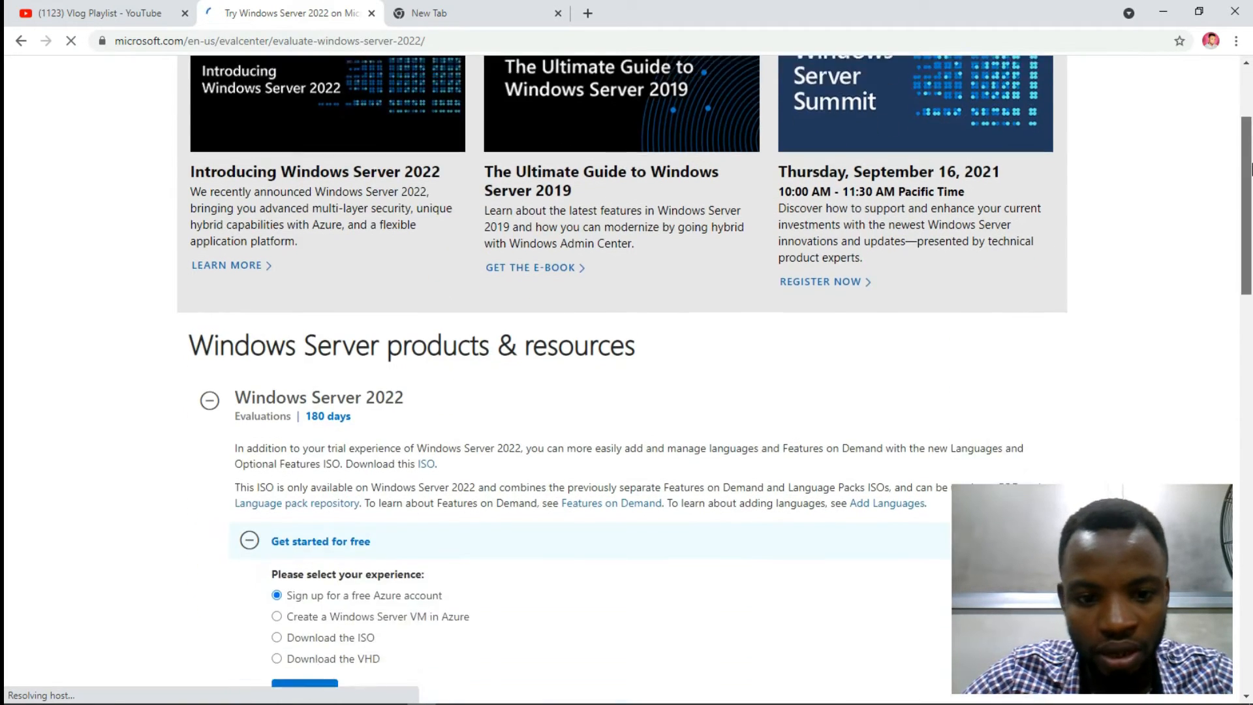
scroll(1250, 168, "down", 3)
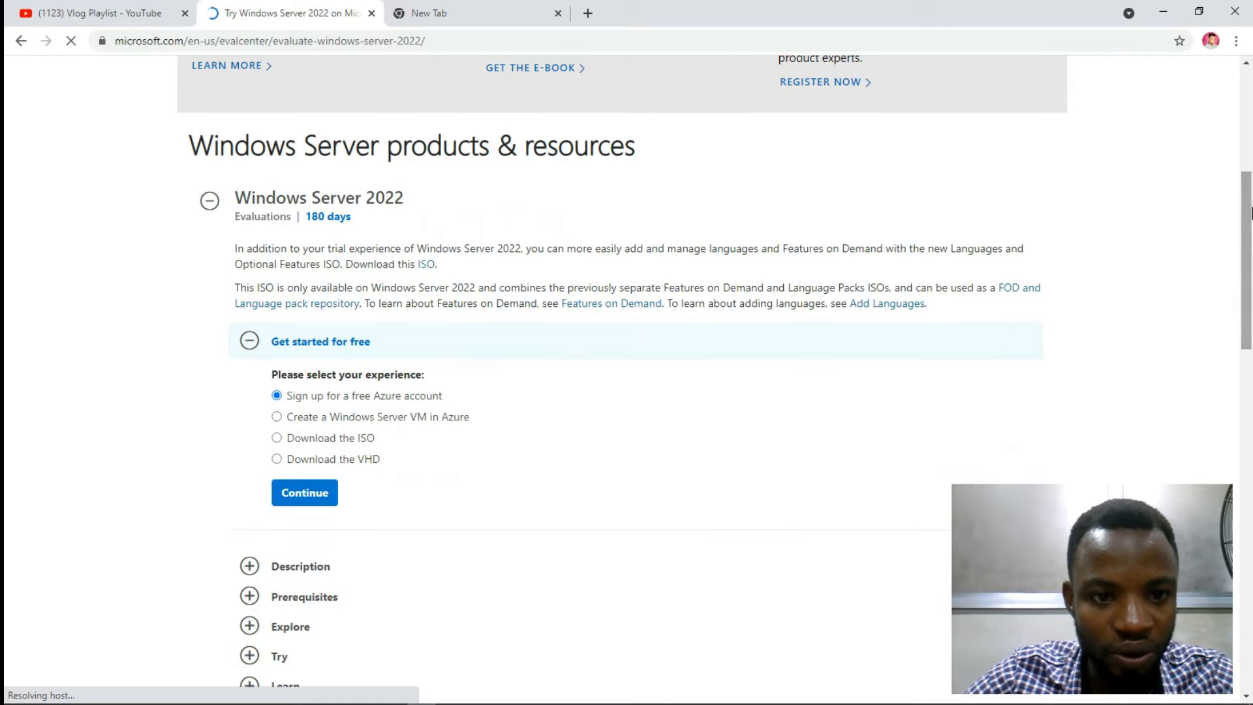
left_click_drag(406, 199, 374, 196)
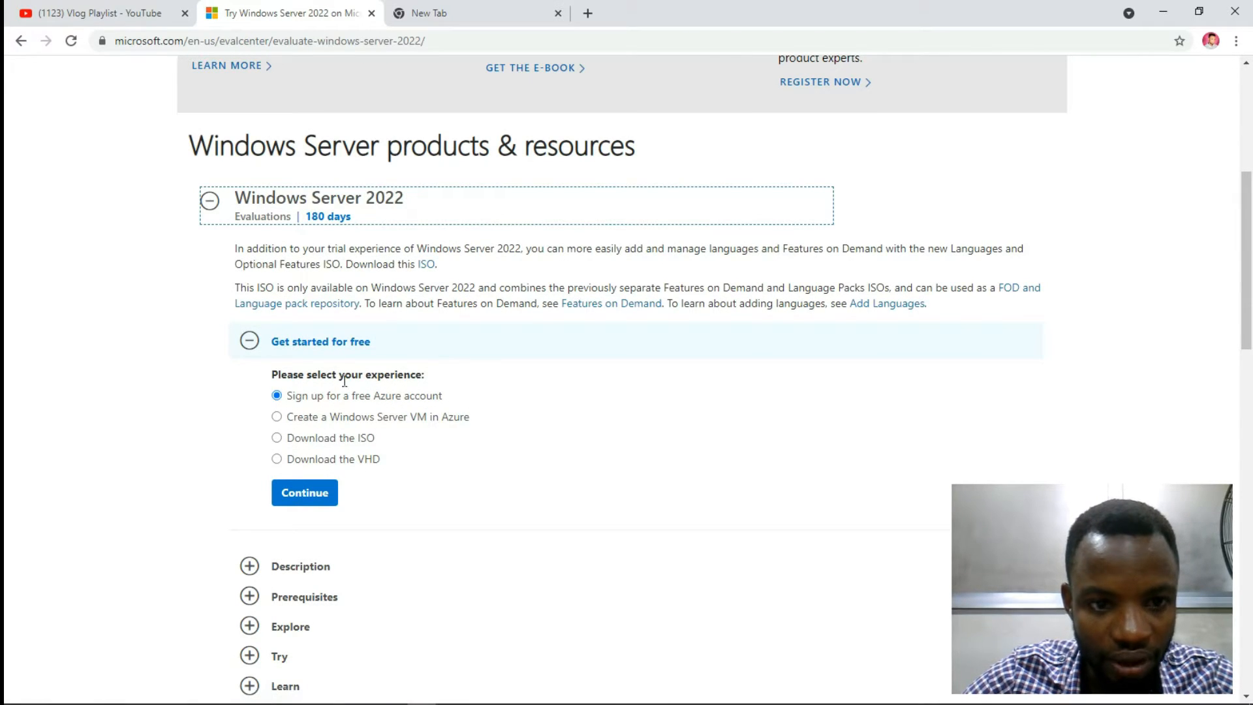
mouse_move(1250, 194)
left_mouse_down()
mouse_move(1251, 507)
mouse_move(1250, 194)
mouse_move(1250, 204)
left_mouse_up()
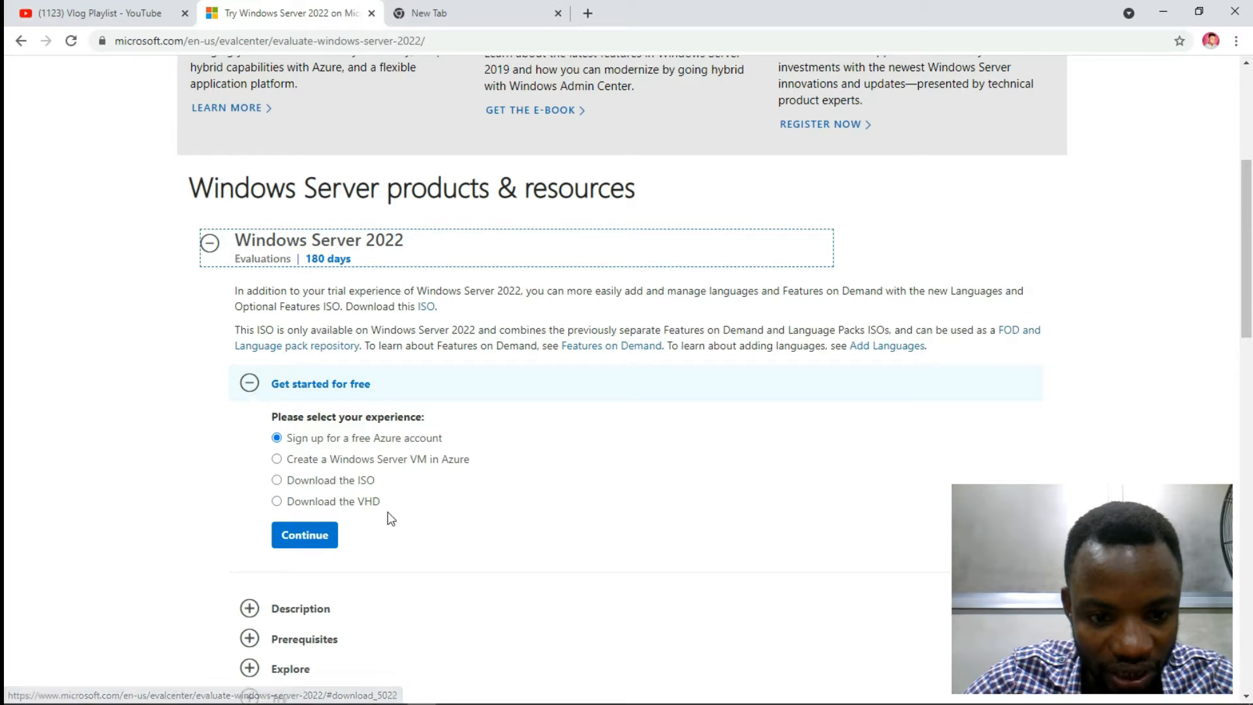
left_click_drag(1250, 263, 1190, 275)
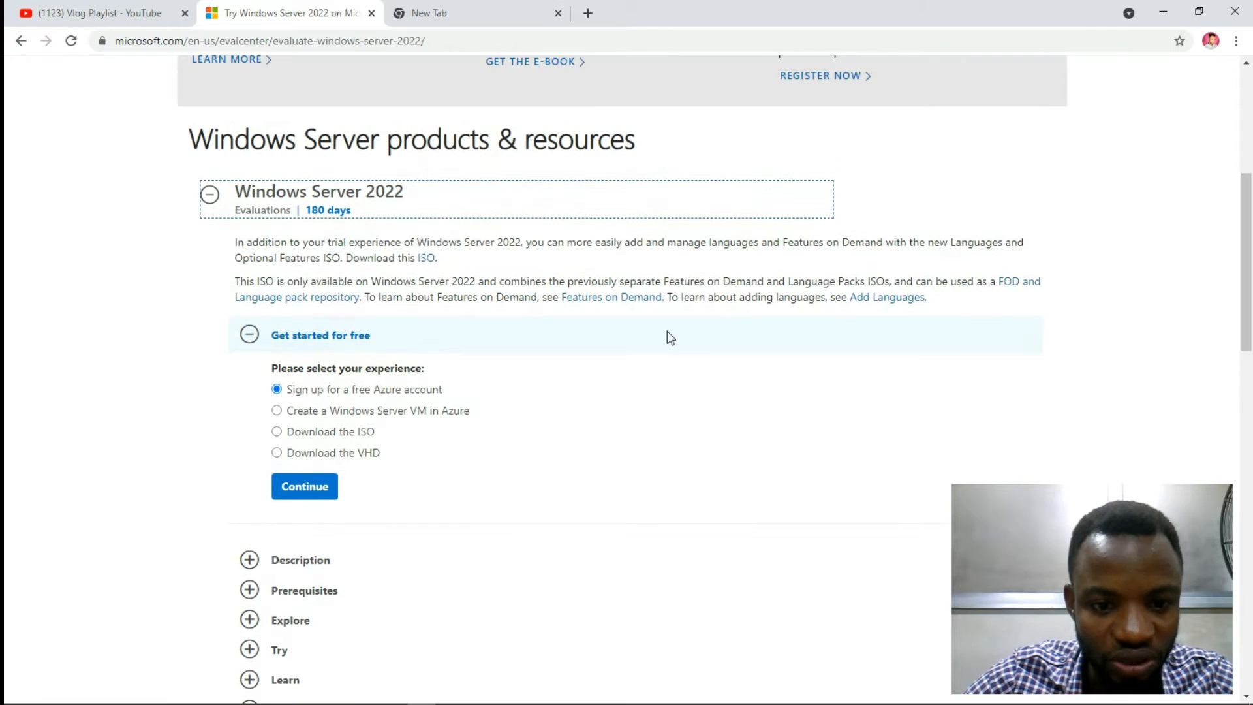
left_click(276, 431)
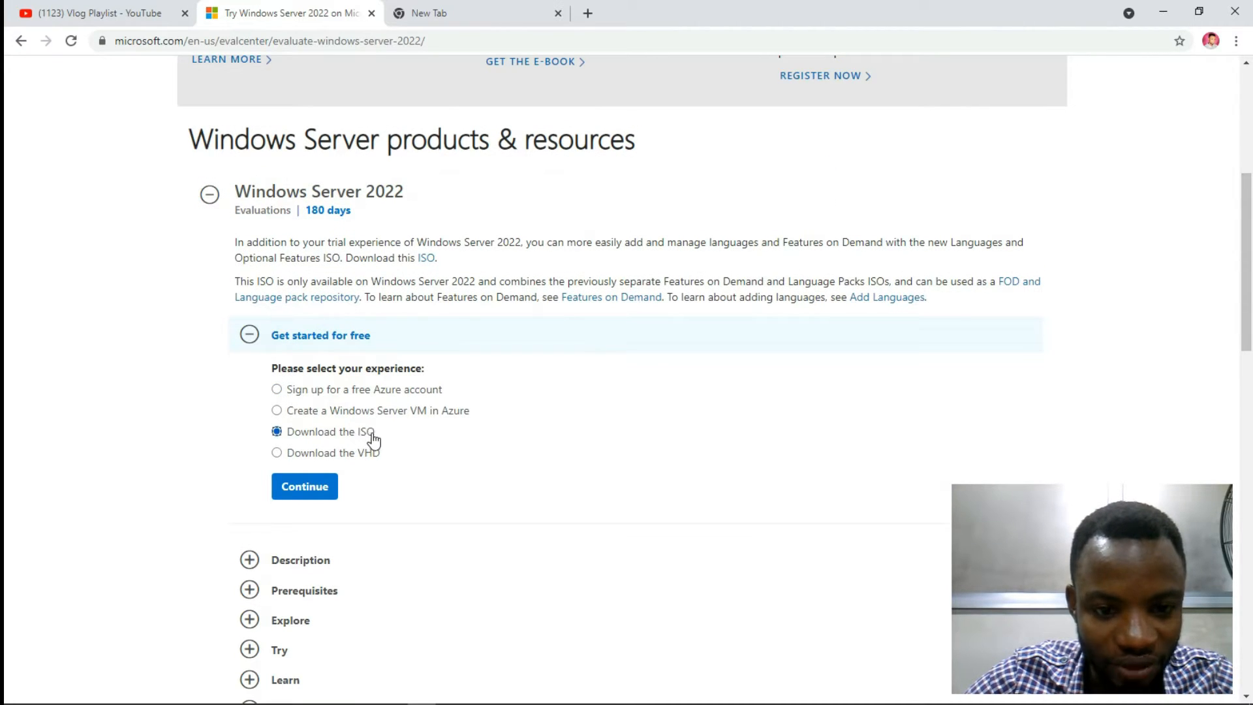
Step: Continue to the ISO registration form and autofill it with the saved contact details
left_click(316, 494)
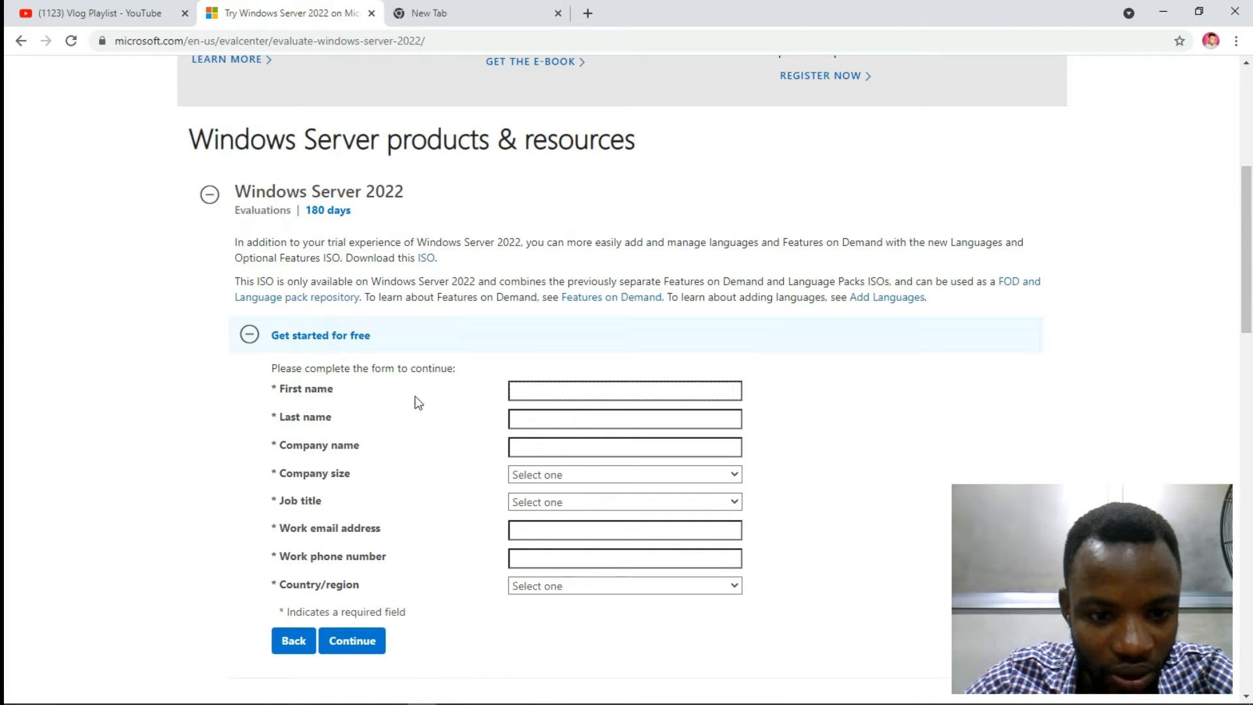
left_click(574, 395)
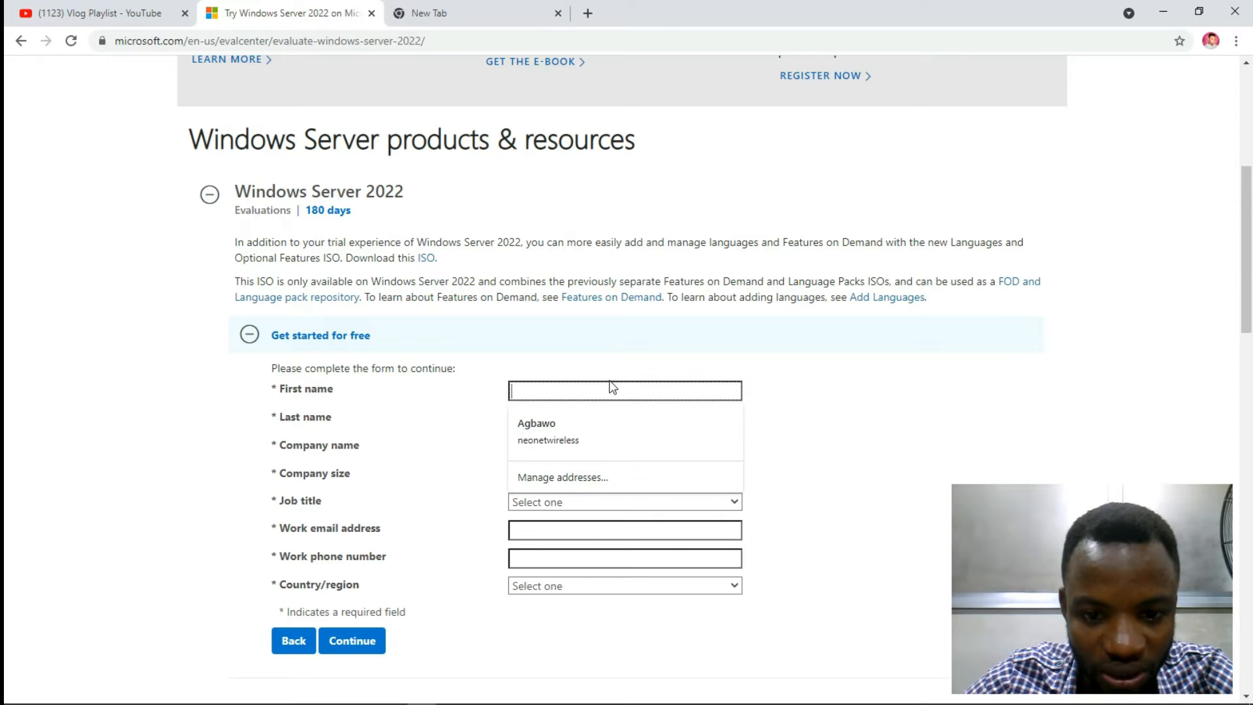
left_click(788, 398)
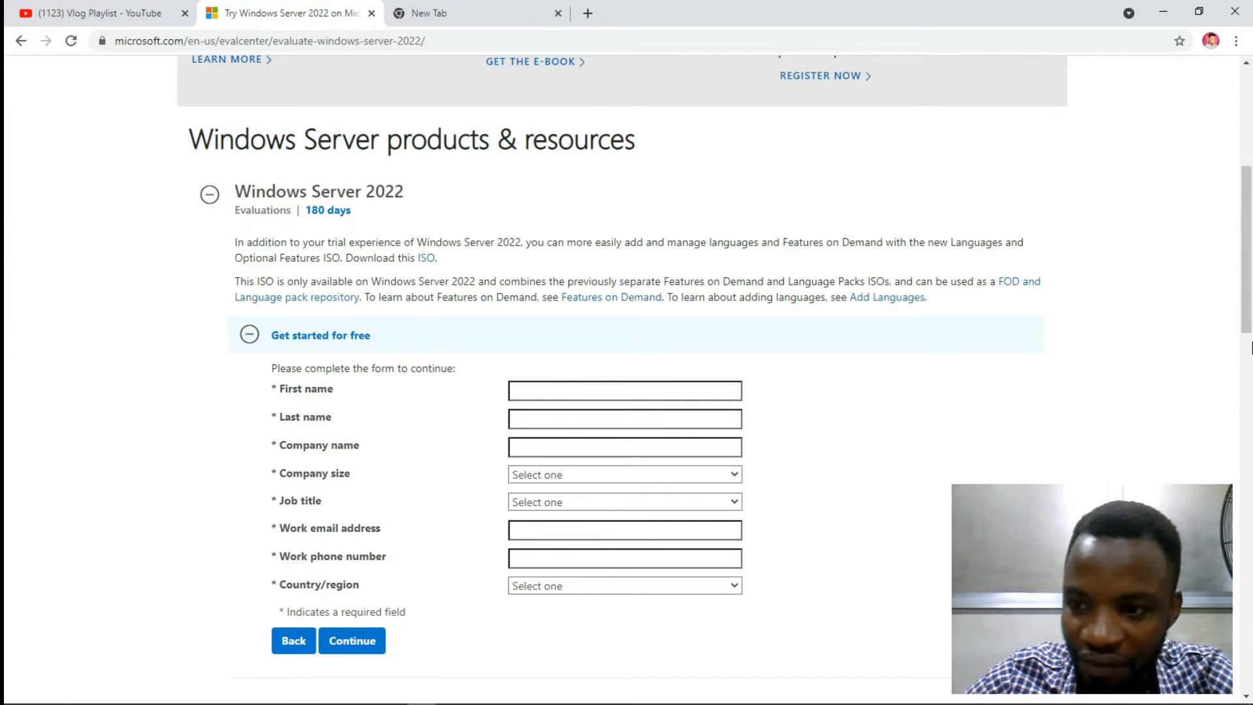
scroll(1235, 266, "down", 3)
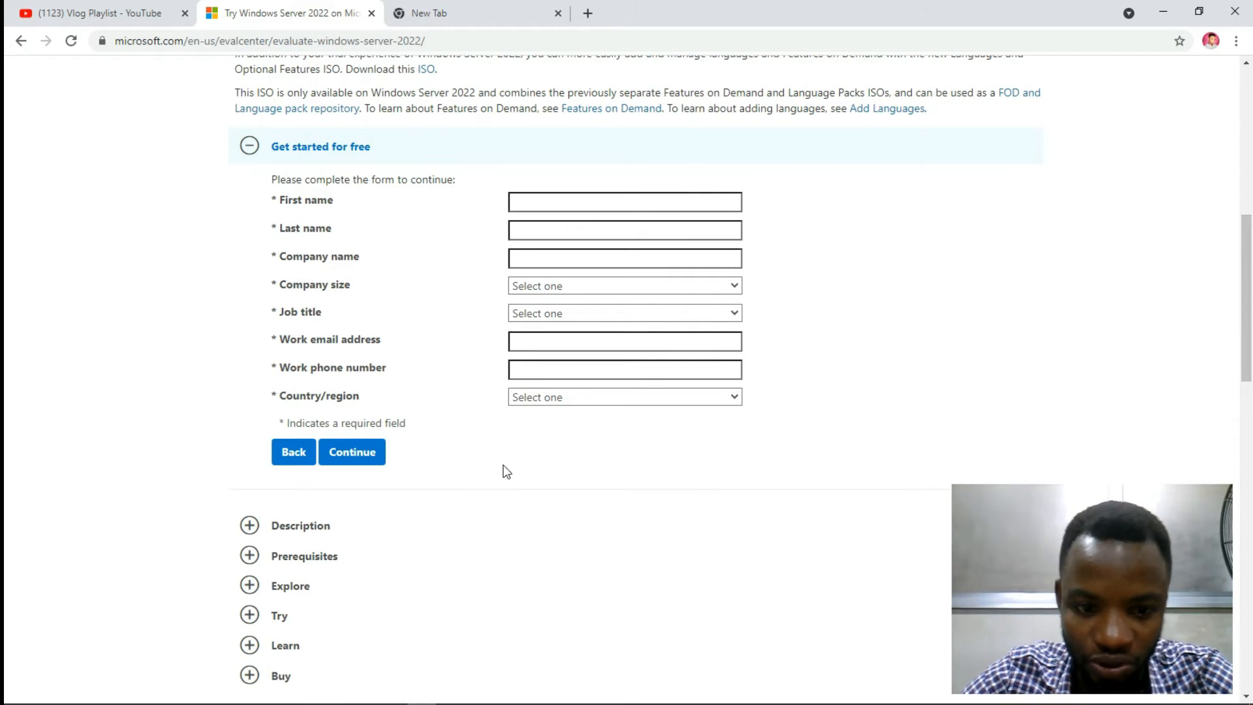
left_click(366, 452)
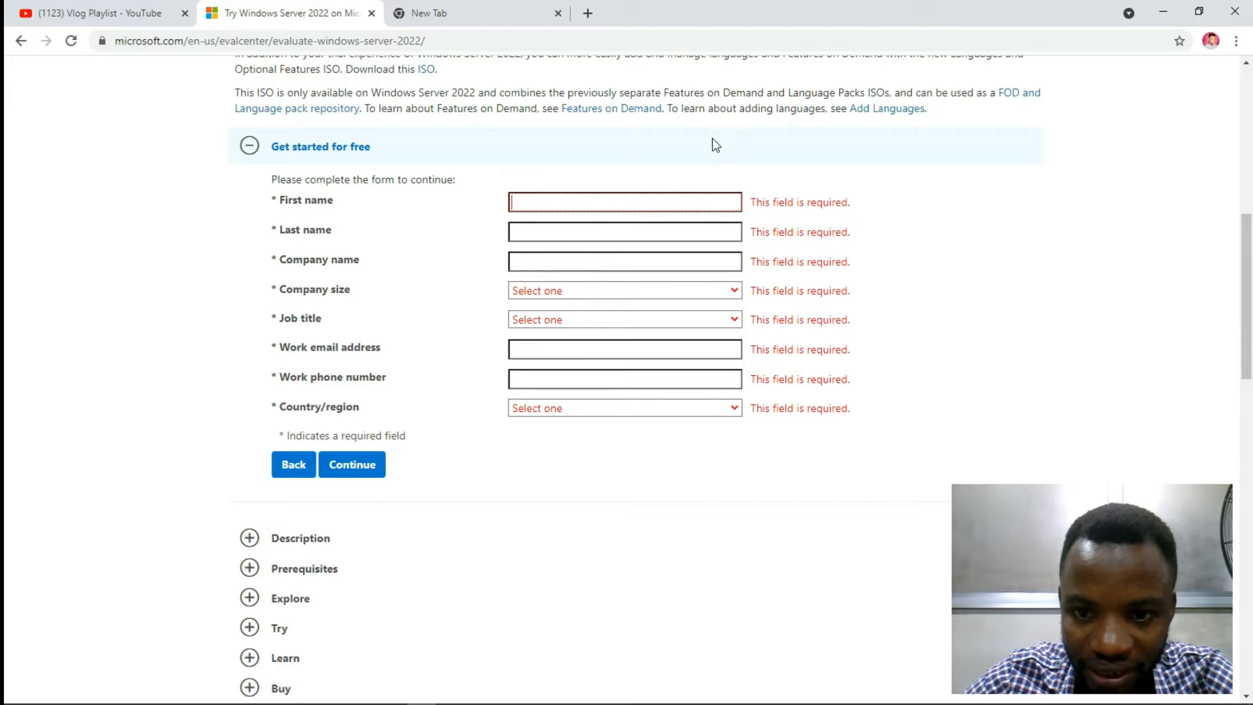
left_click(638, 203)
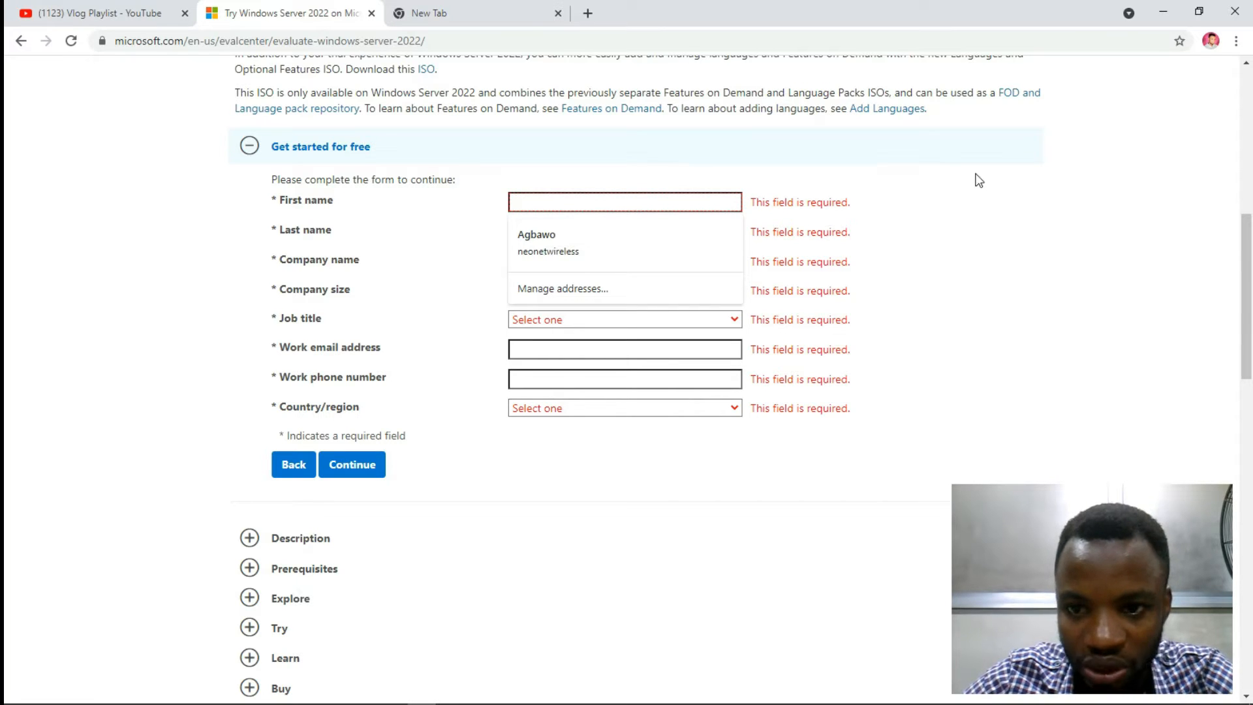
left_click(955, 199)
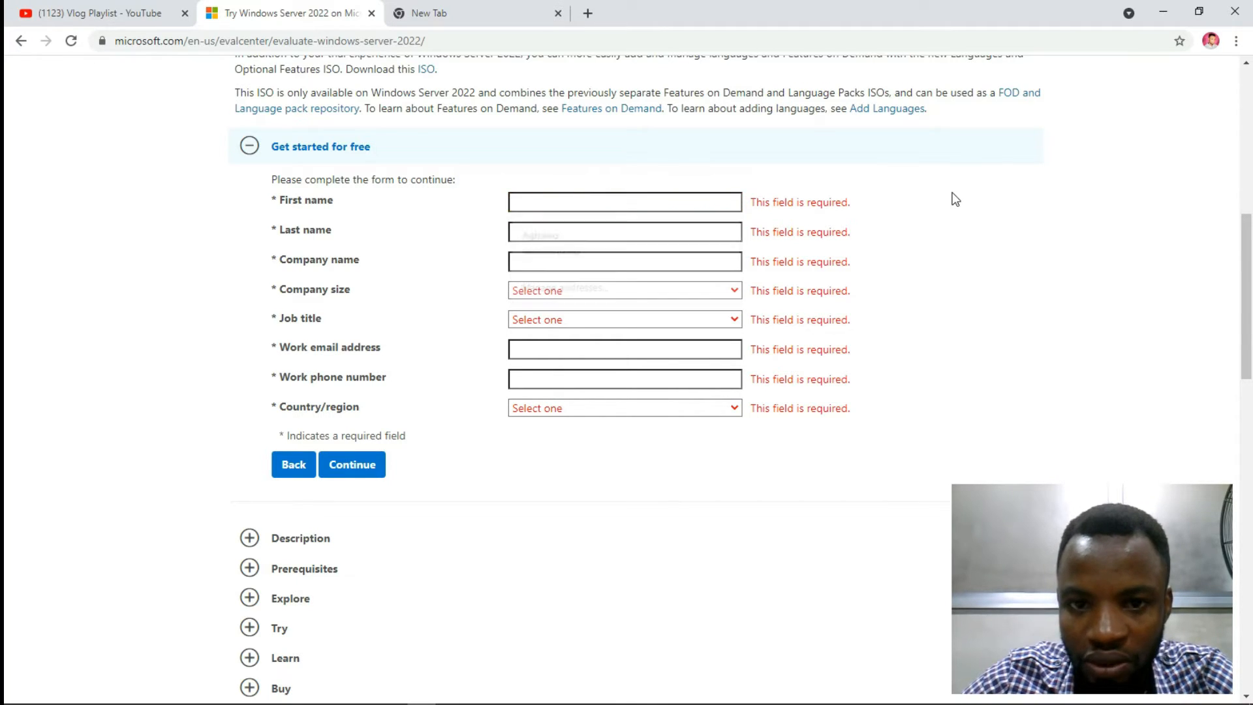
left_click(569, 202)
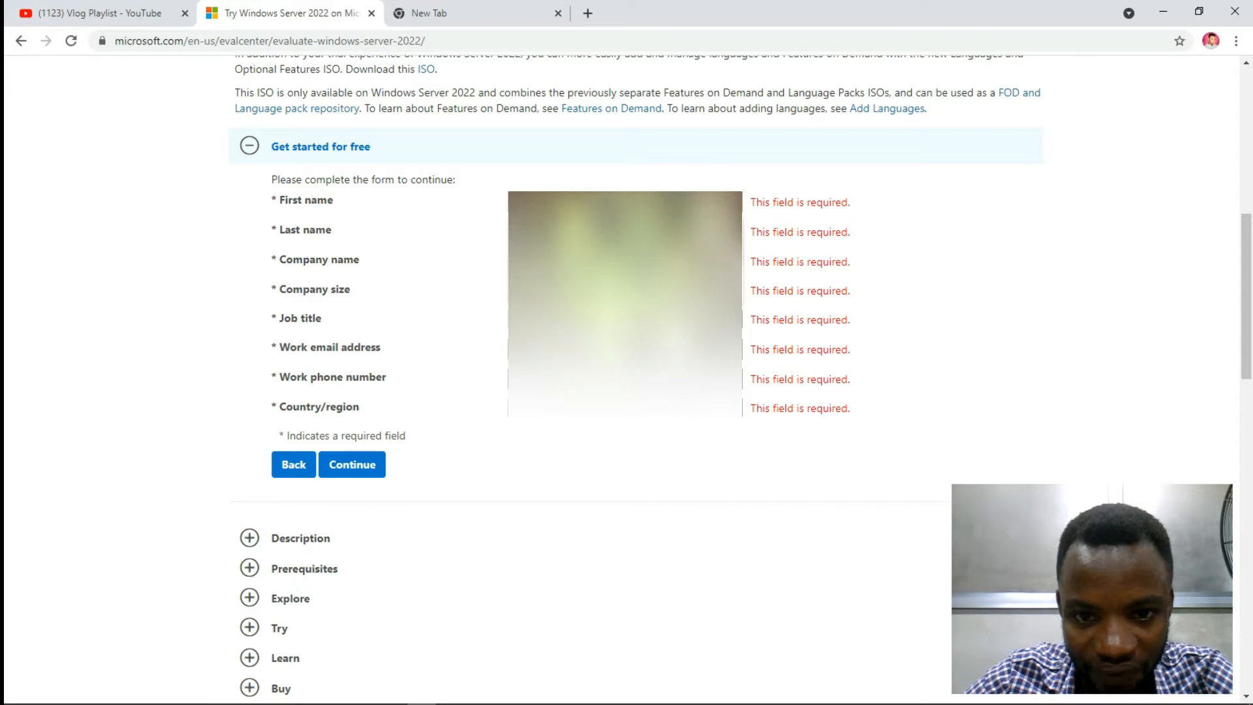
left_click(569, 228)
Step: Choose the company size and job title, and fill the work phone from saved details
left_click(625, 286)
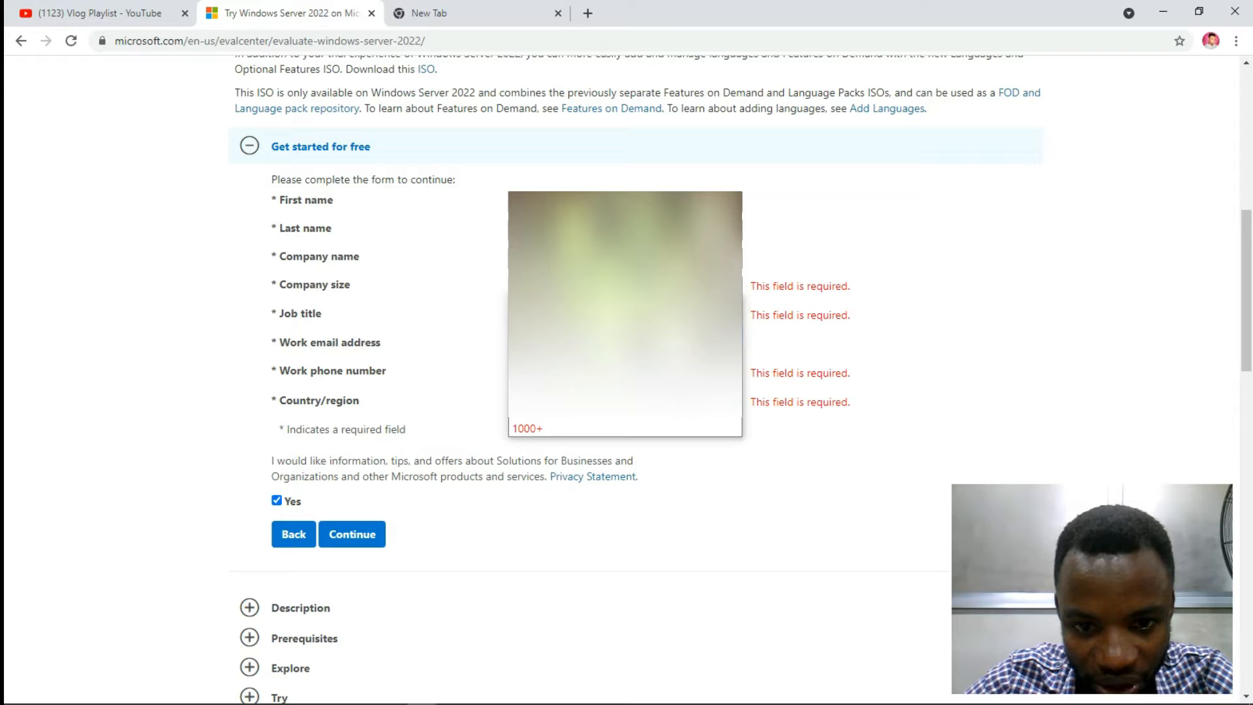
left_click(574, 333)
left_click(626, 315)
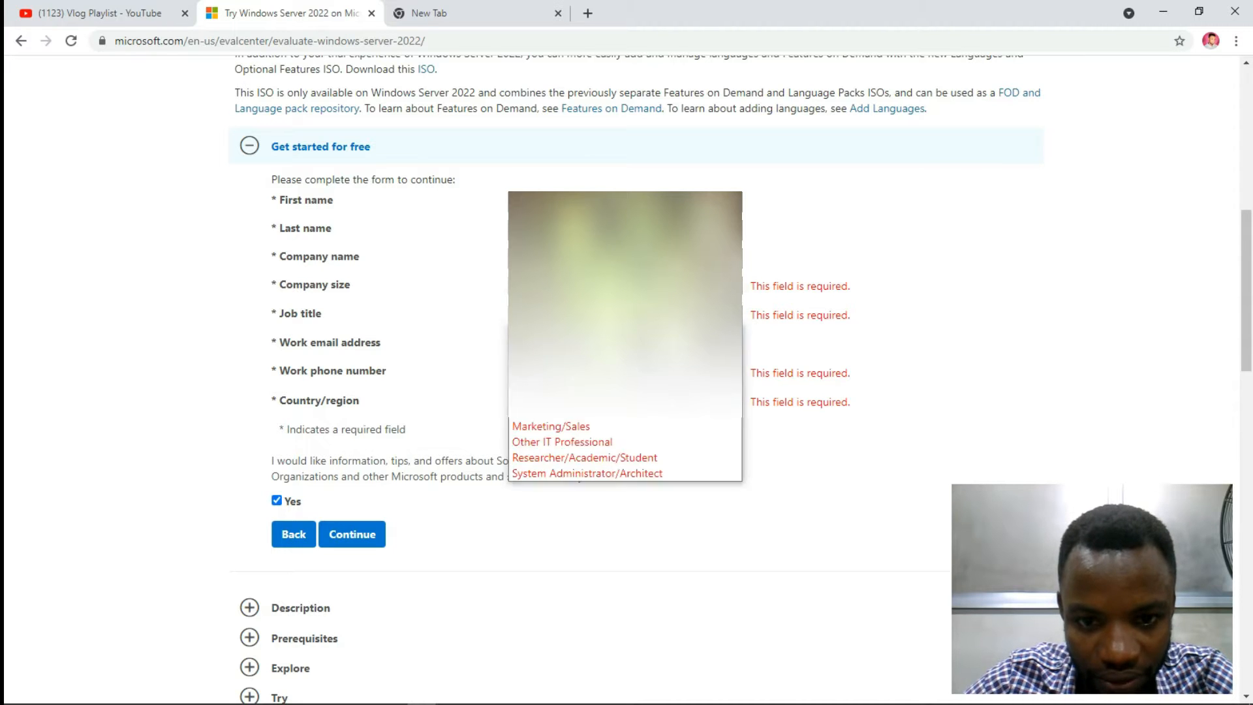
left_click(587, 405)
left_click(625, 373)
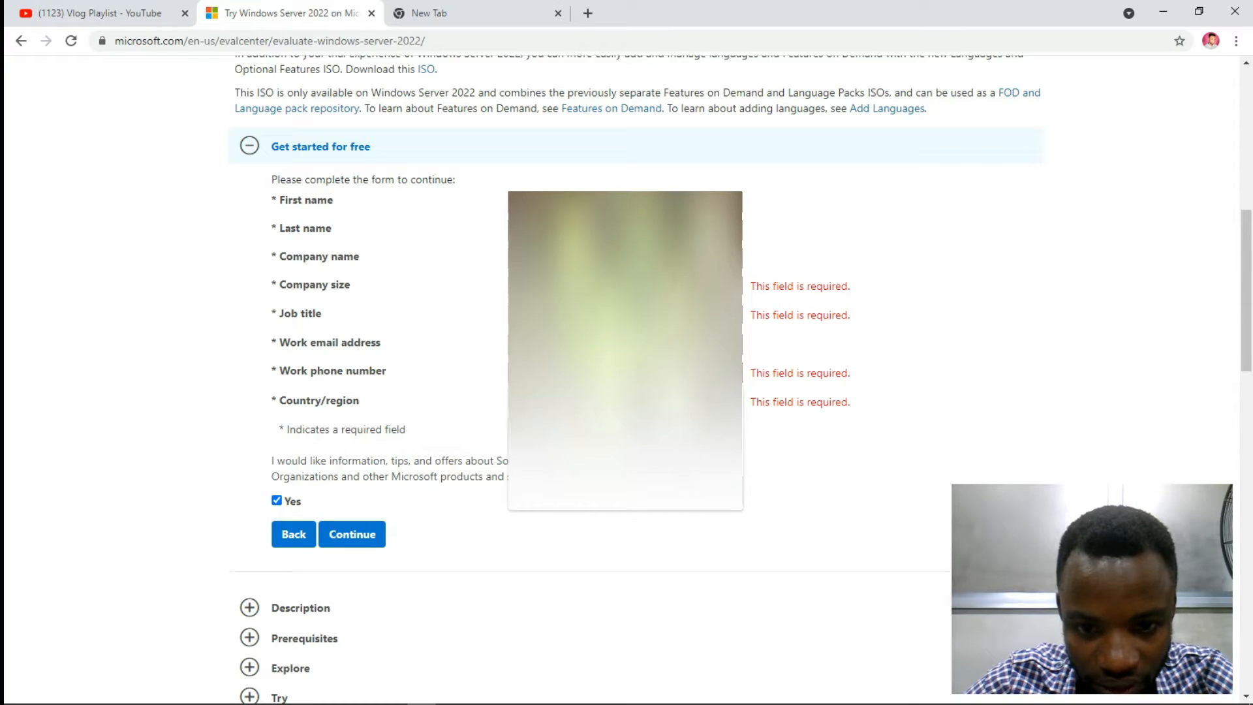
left_click(351, 539)
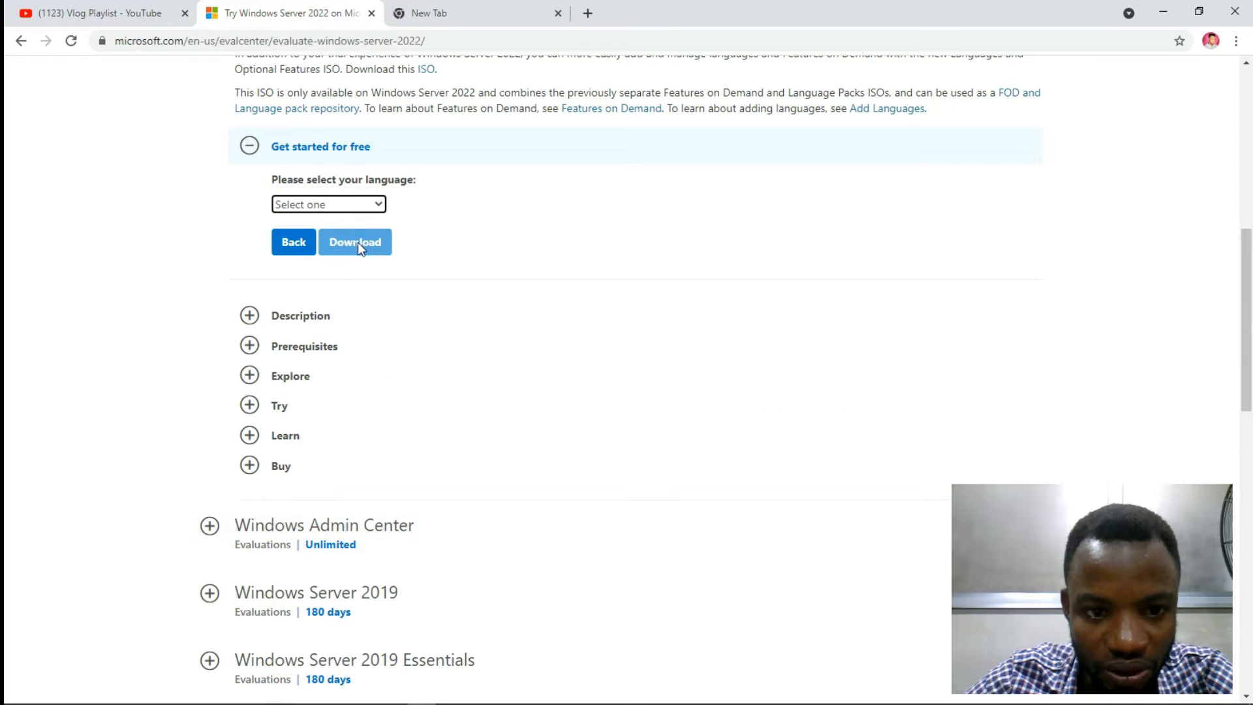
Step: Choose English as the language and start downloading the Windows Server 2022 ISO
left_click(354, 208)
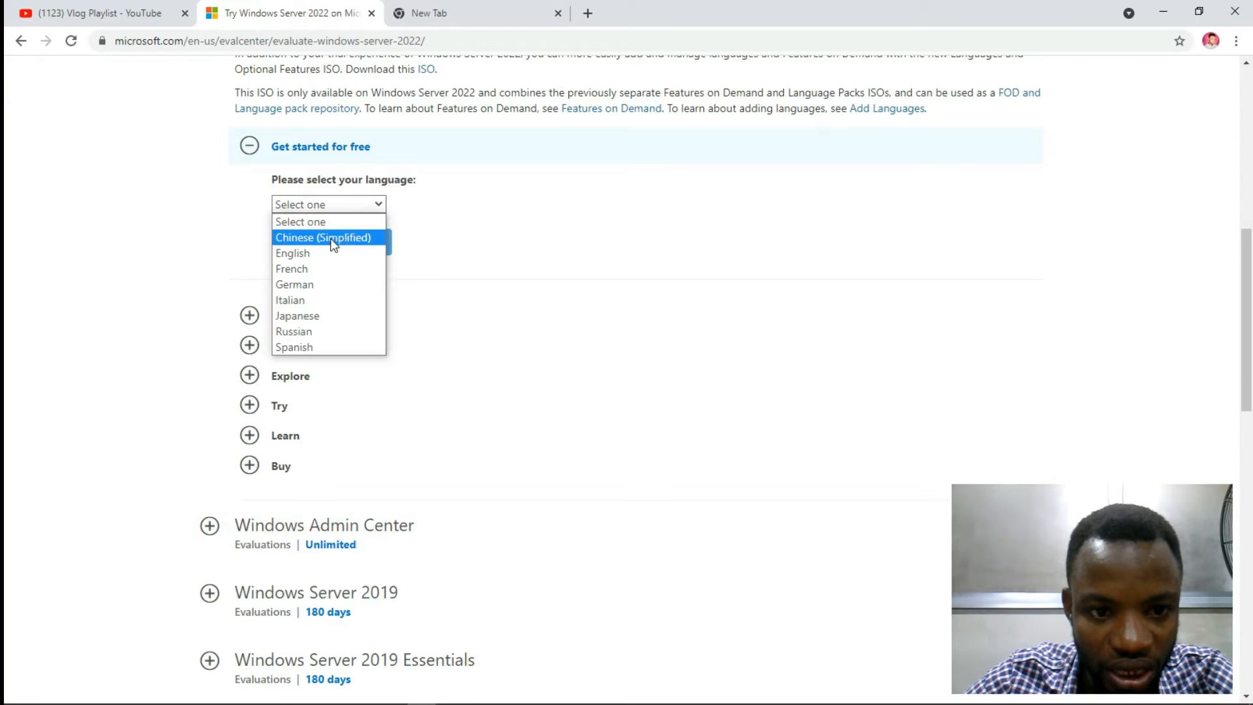
left_click(314, 253)
left_click(353, 244)
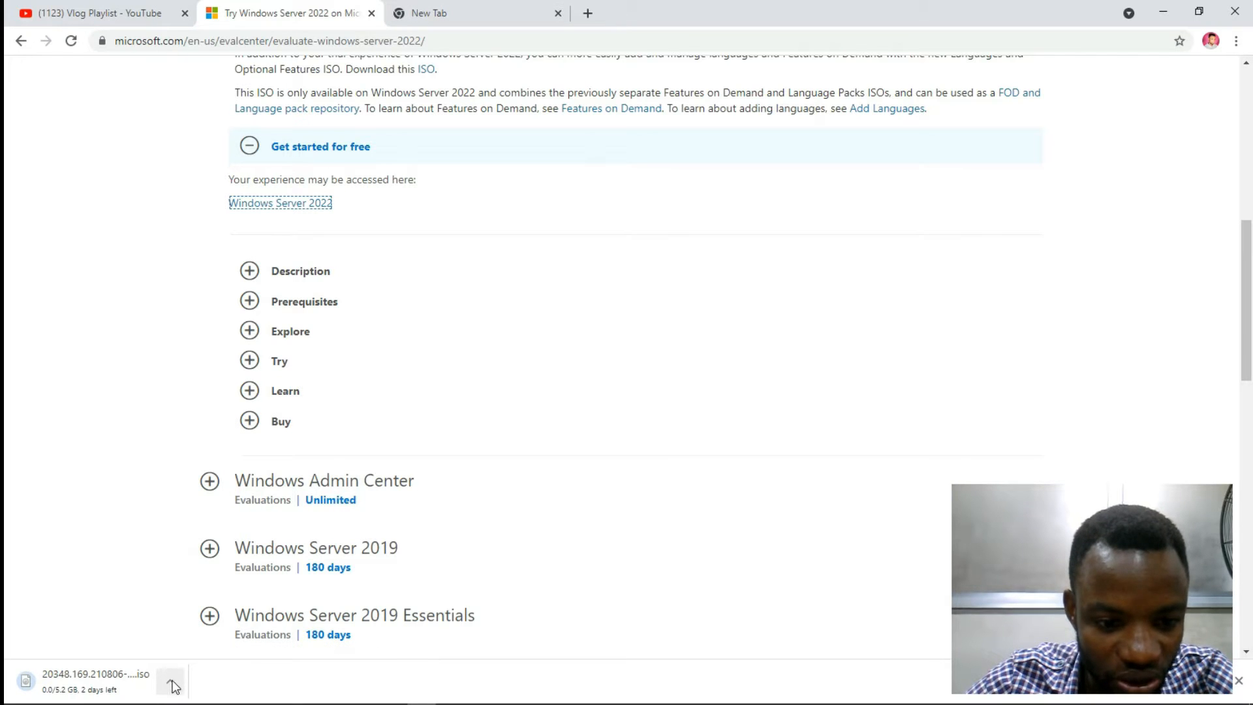
Step: Check the ISO download's options in the download shelf, then bring up Chrome's main menu
left_click(171, 683)
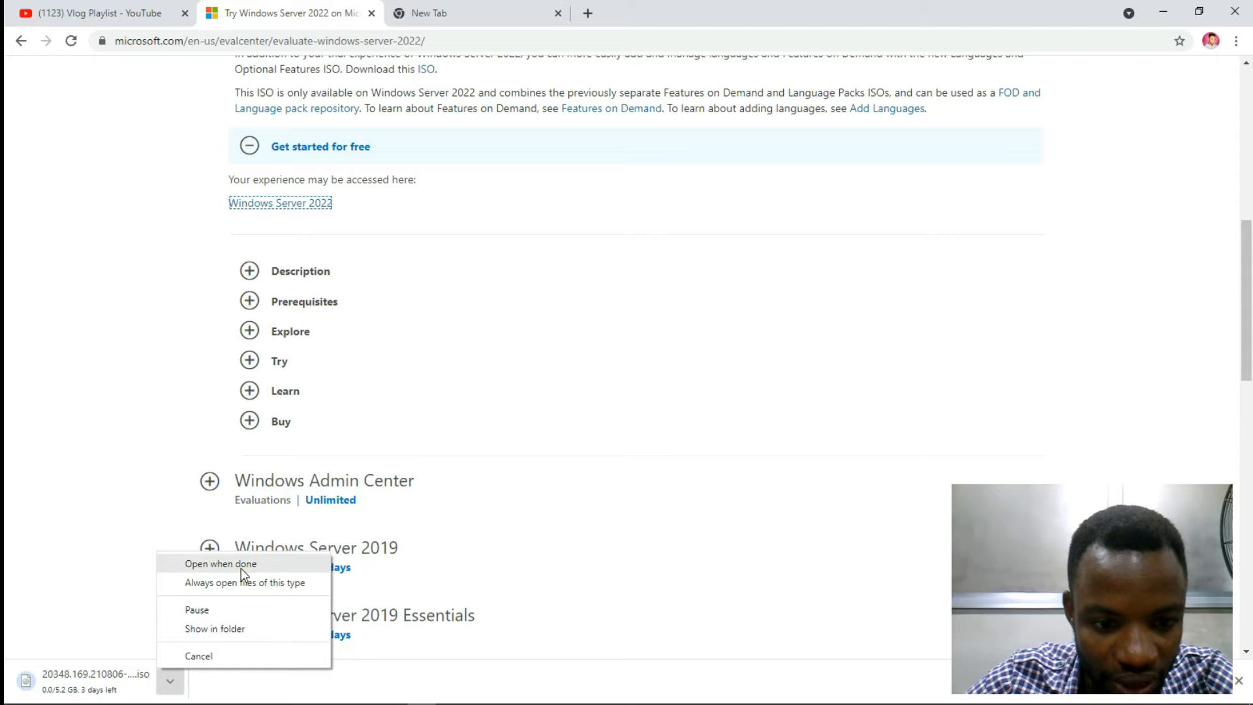
left_click(1236, 40)
left_click(1236, 40)
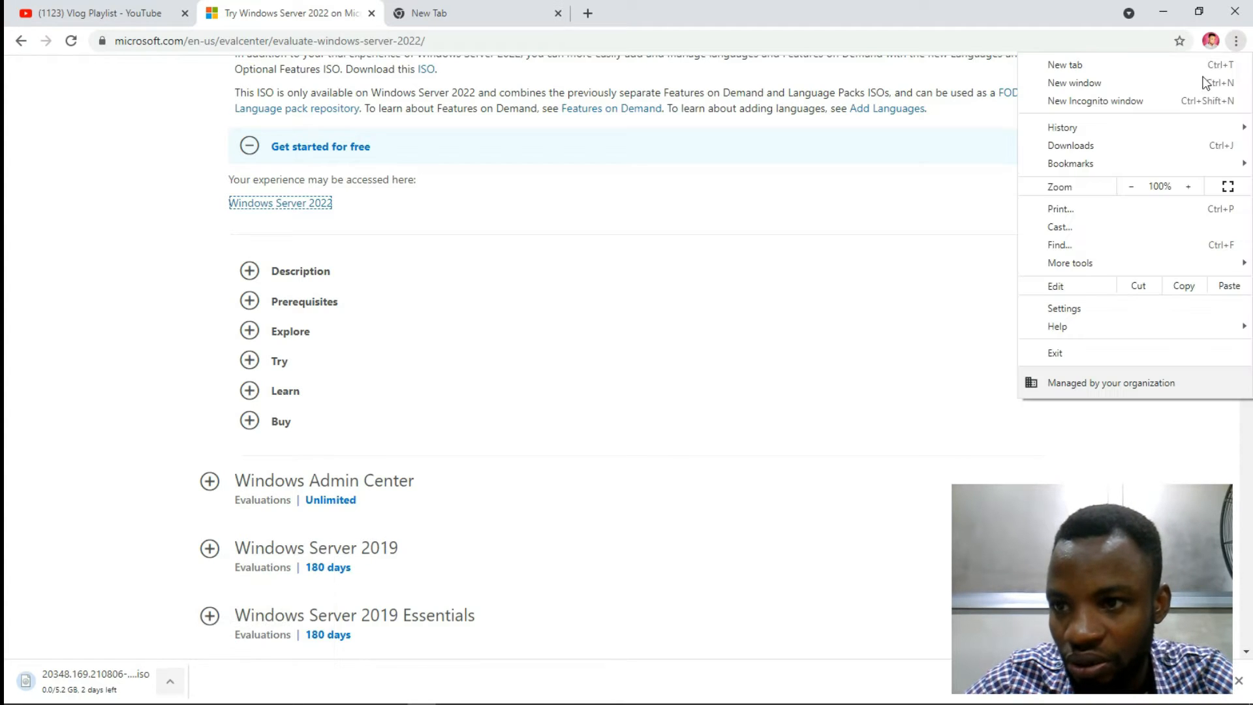
Step: On Chrome's Downloads page, pause the 5.2 GB Windows Server ISO download
left_click(1081, 147)
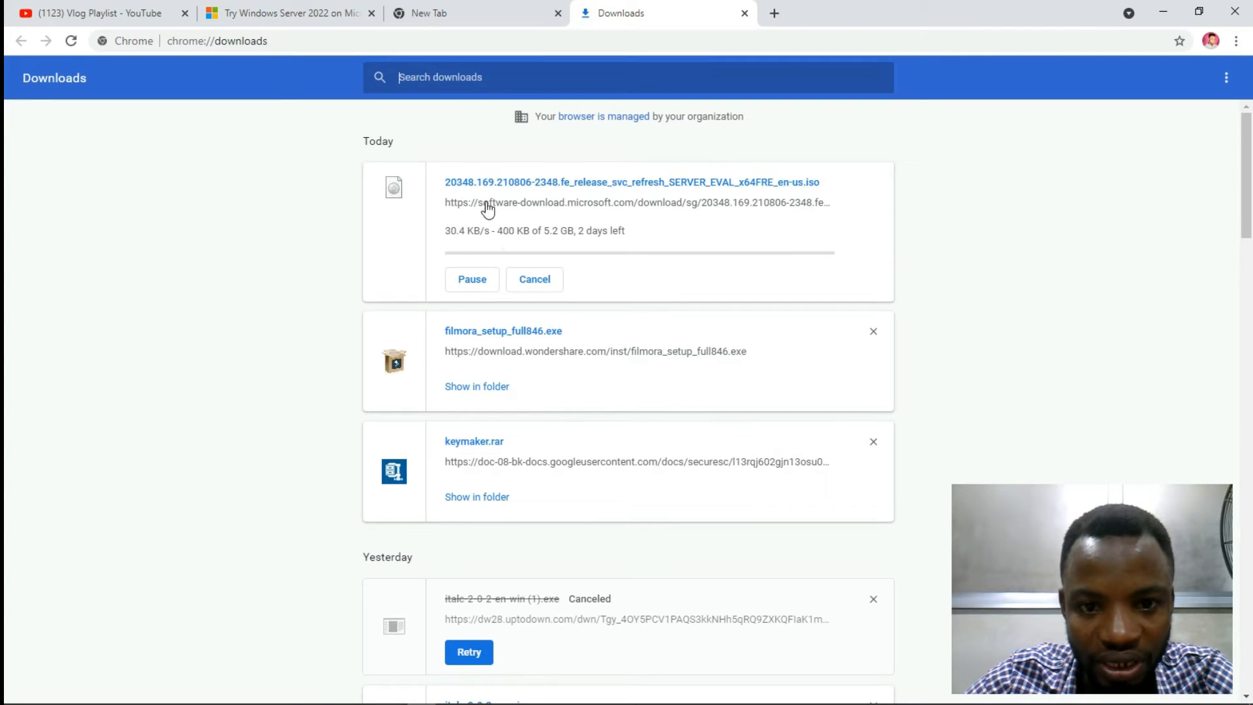
left_click_drag(545, 232, 562, 233)
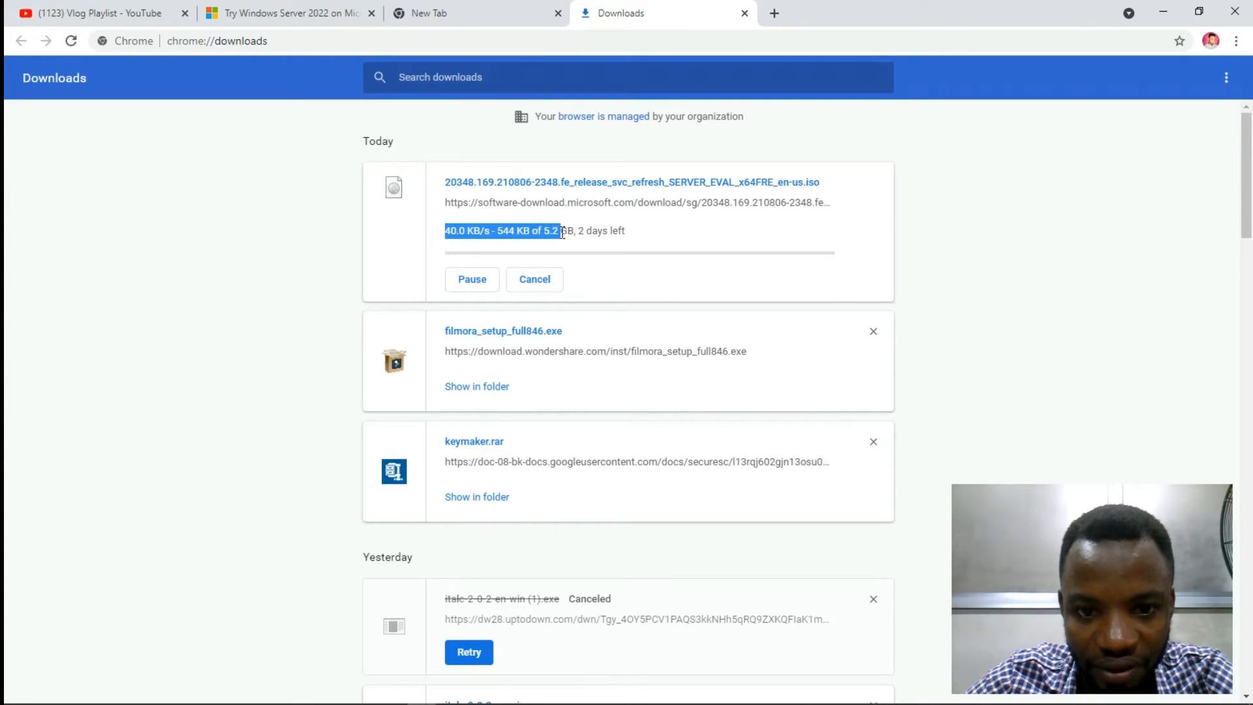
left_click(472, 285)
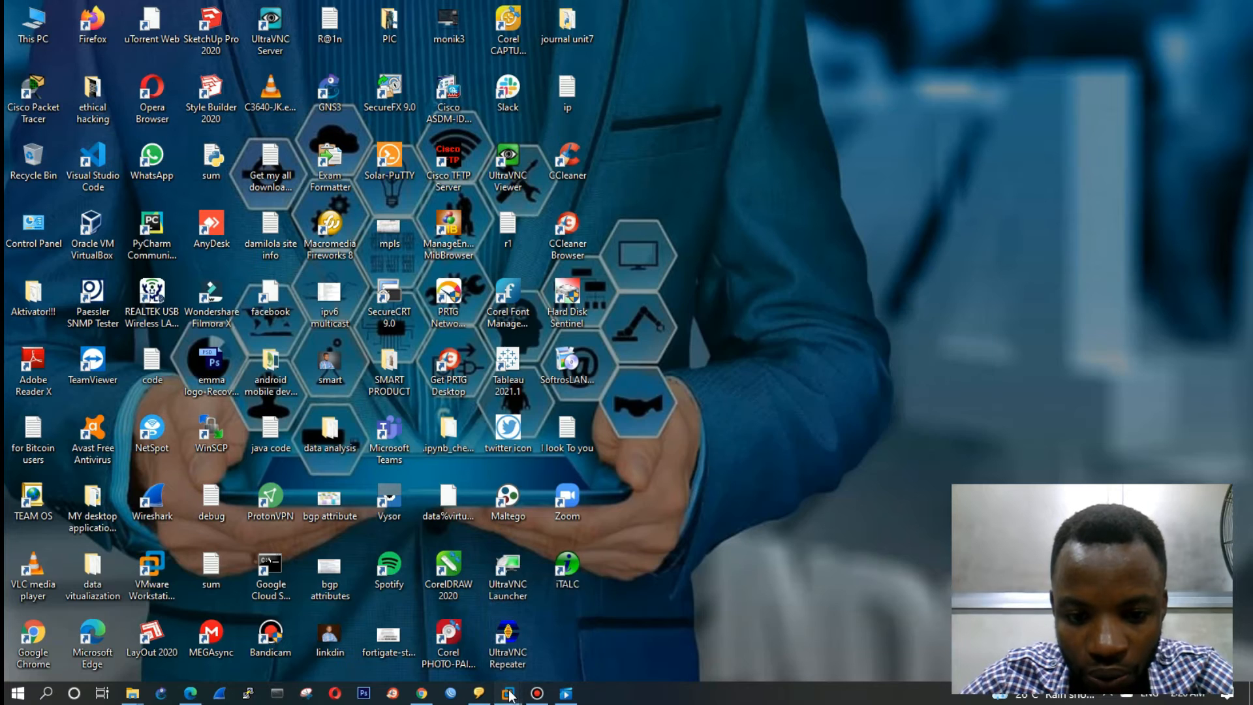
Step: Restore VMware Workstation and start File > New Virtual Machine
mouse_move(510, 694)
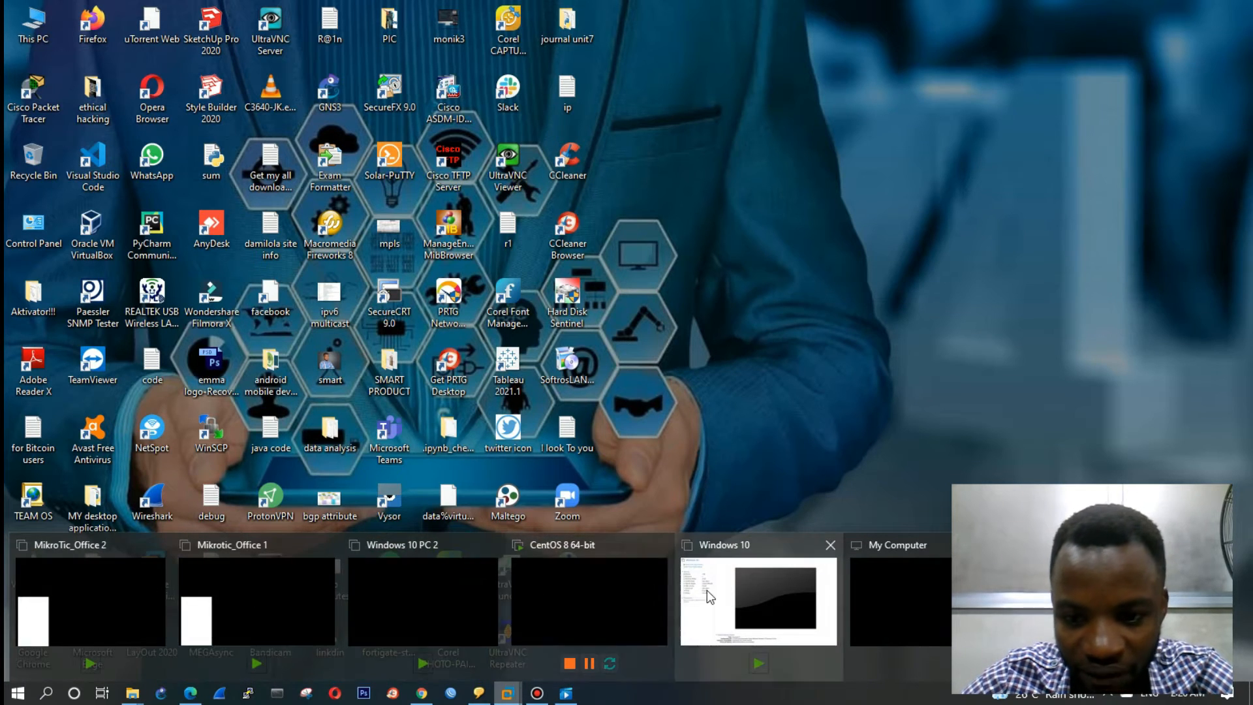
left_click(738, 586)
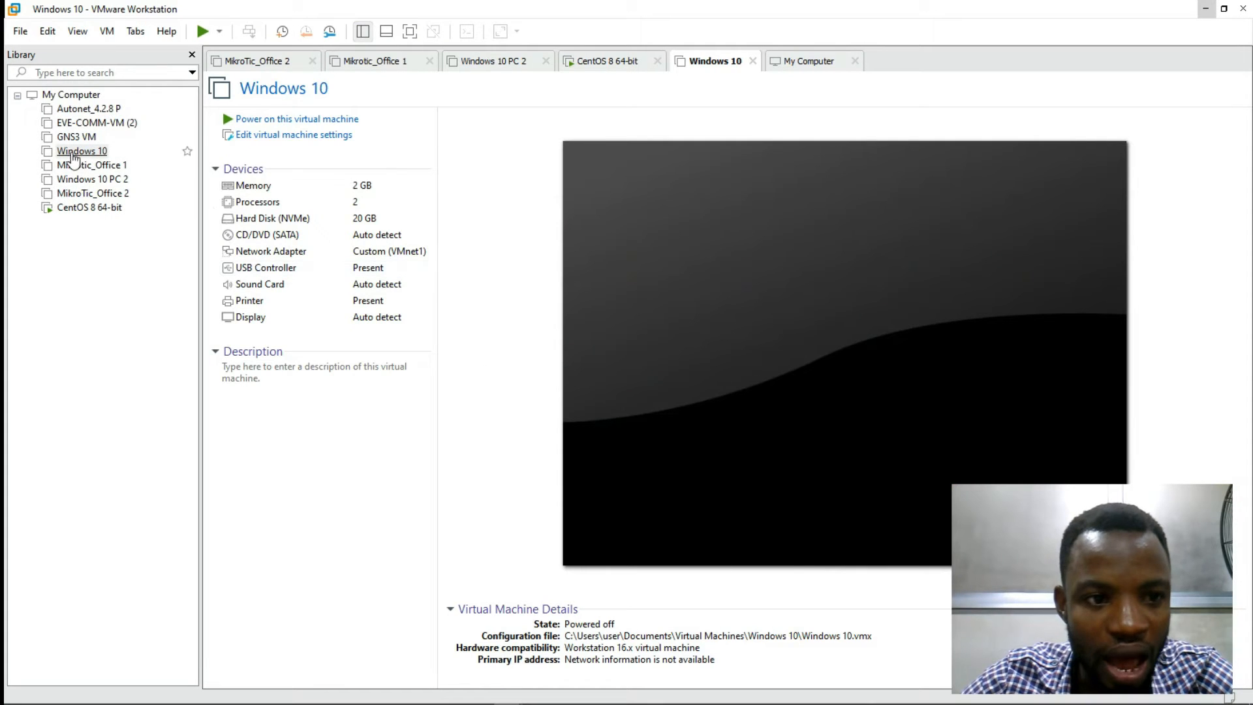
left_click(20, 31)
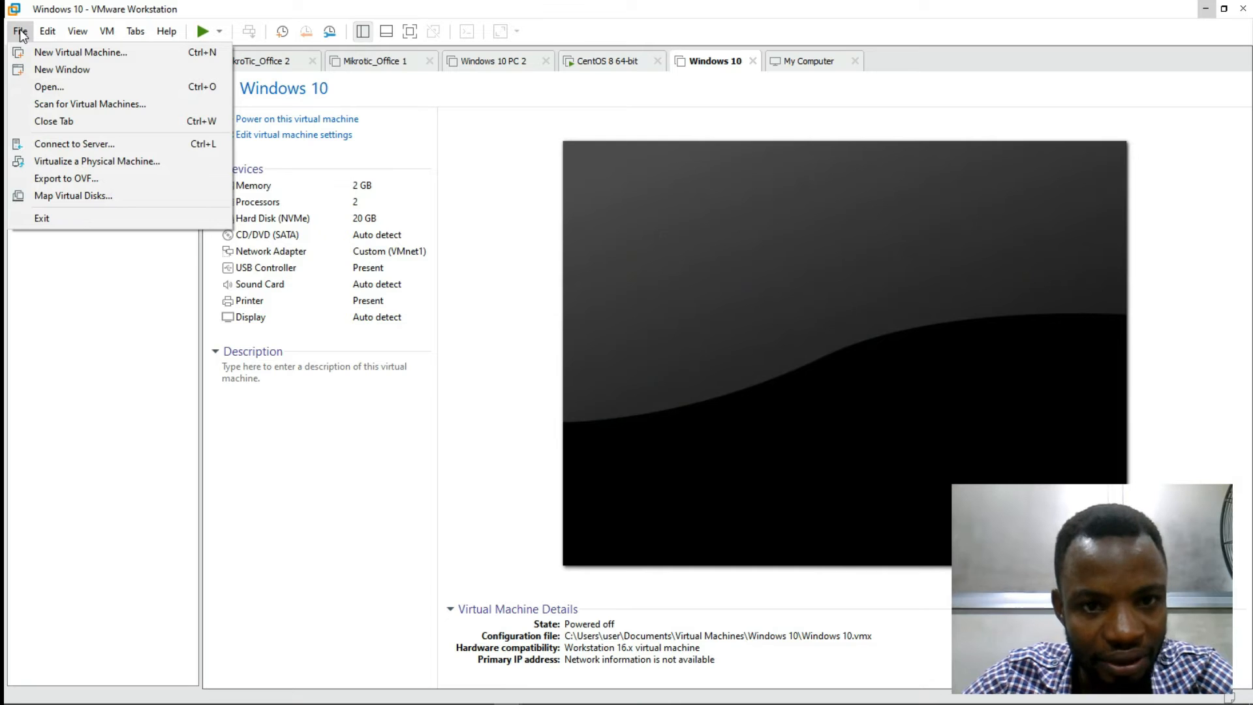
left_click(20, 31)
left_click(21, 31)
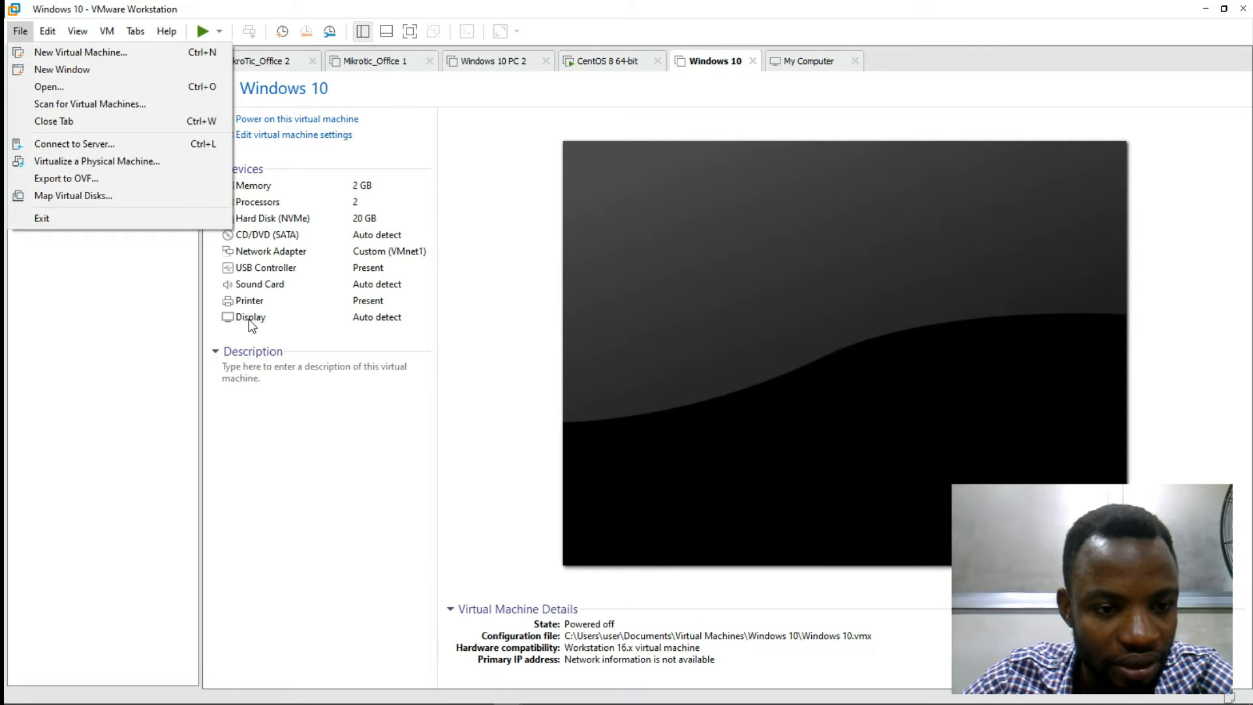
left_click(83, 33)
left_click(20, 31)
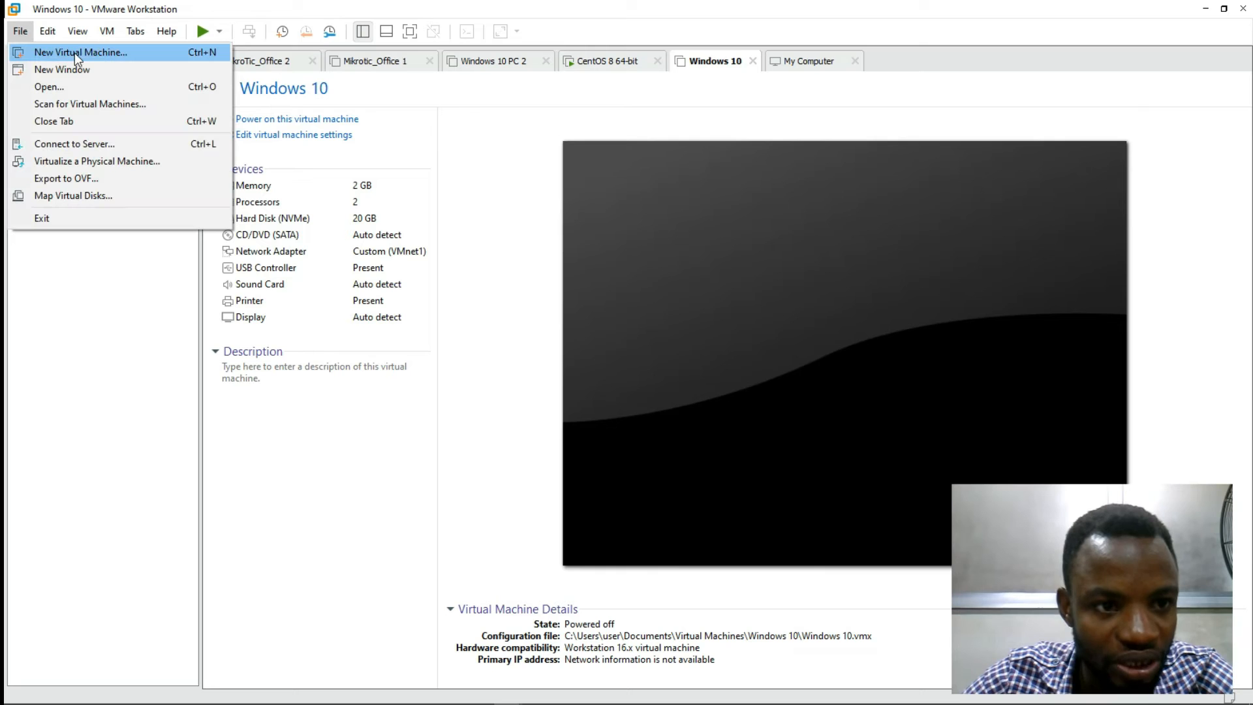
left_click(76, 52)
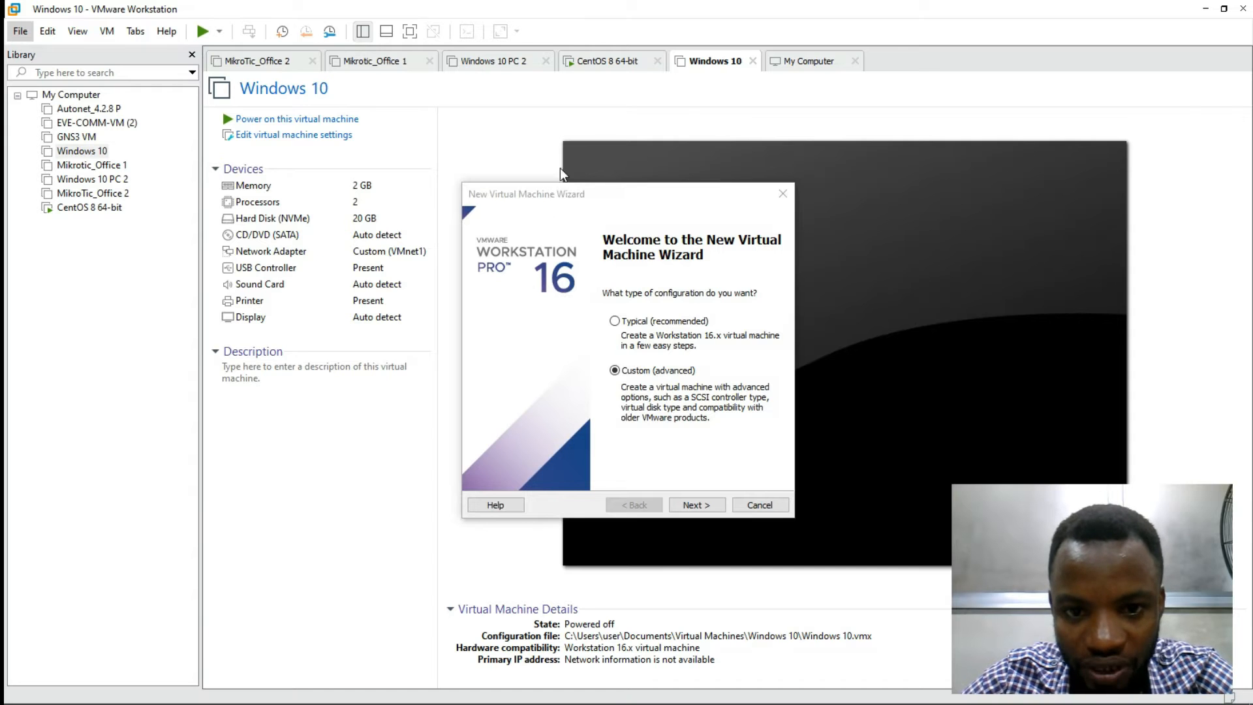
Step: Select the Typical (recommended) configuration and continue to guest OS installation
left_click(632, 326)
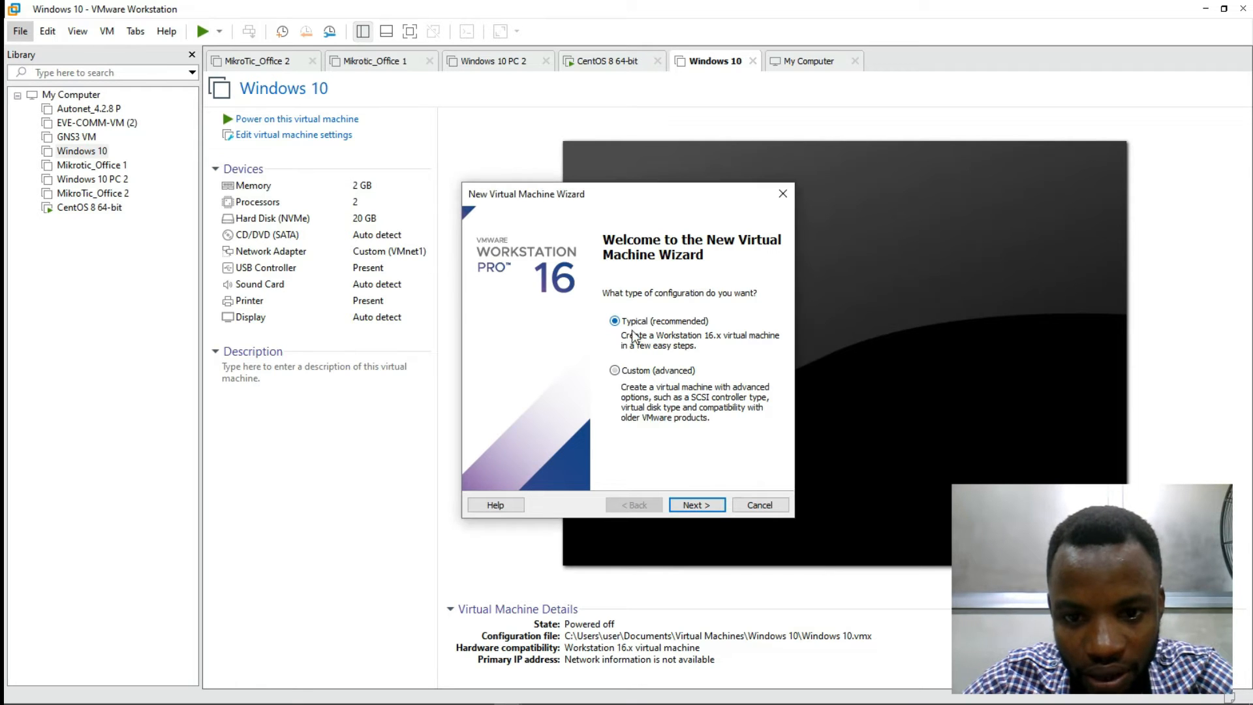
left_click(637, 372)
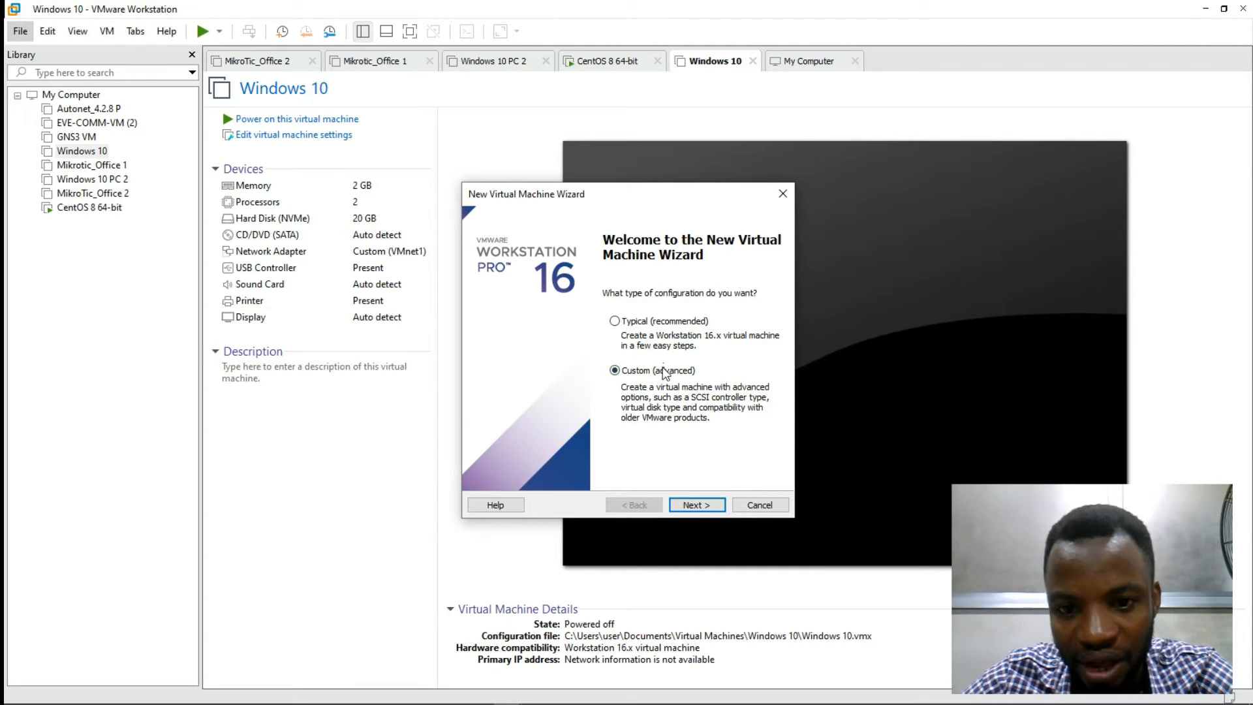
left_click(643, 324)
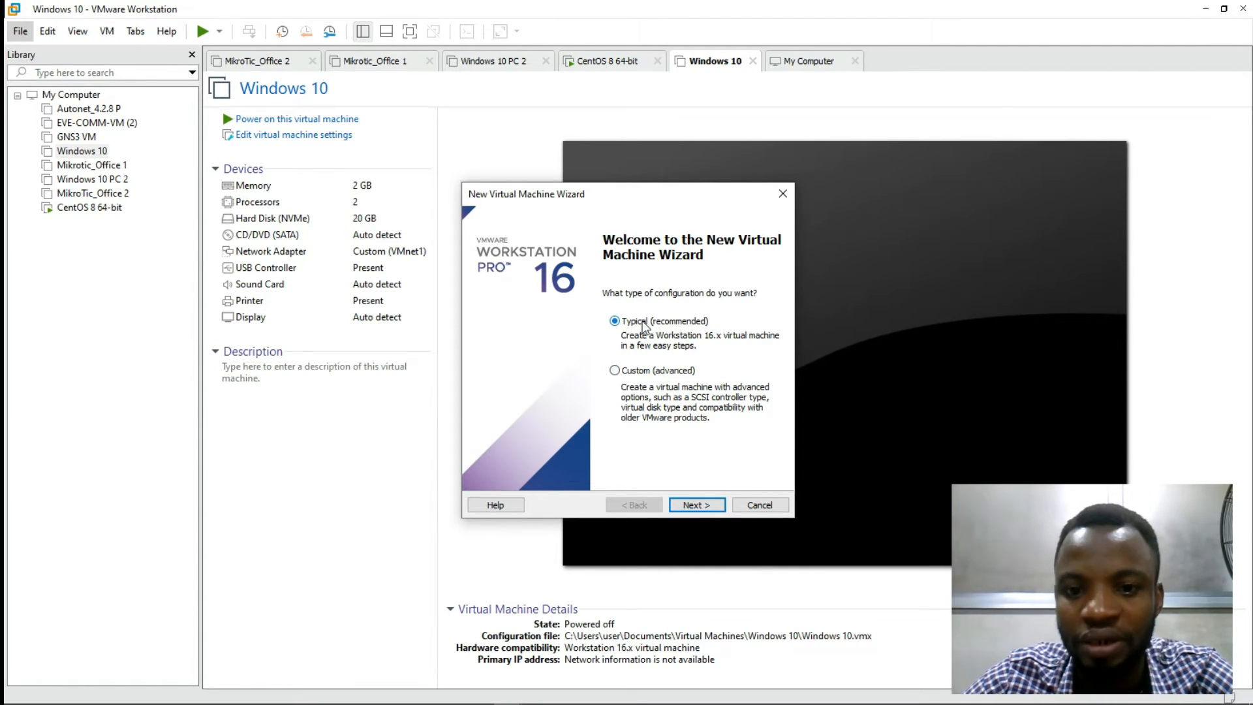
left_click(687, 507)
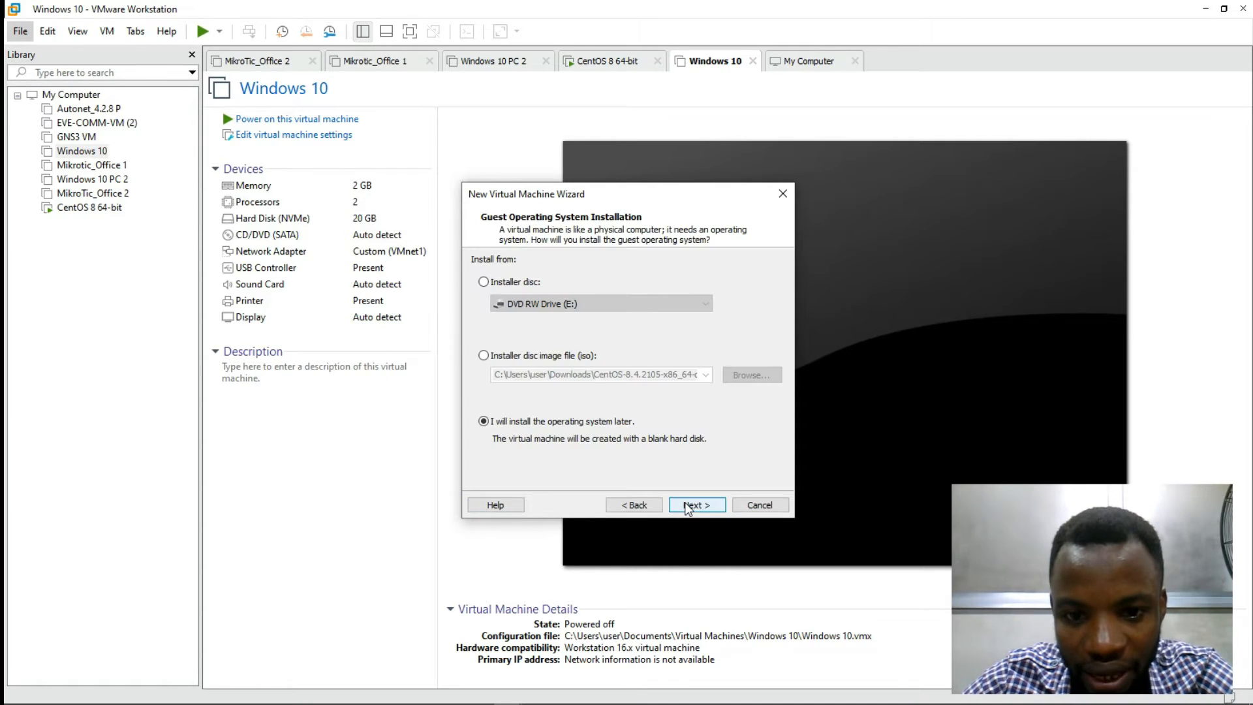
Step: Set the installer disc image to the Windows Server evaluation ISO from Downloads, then cancel the wizard
left_click(483, 355)
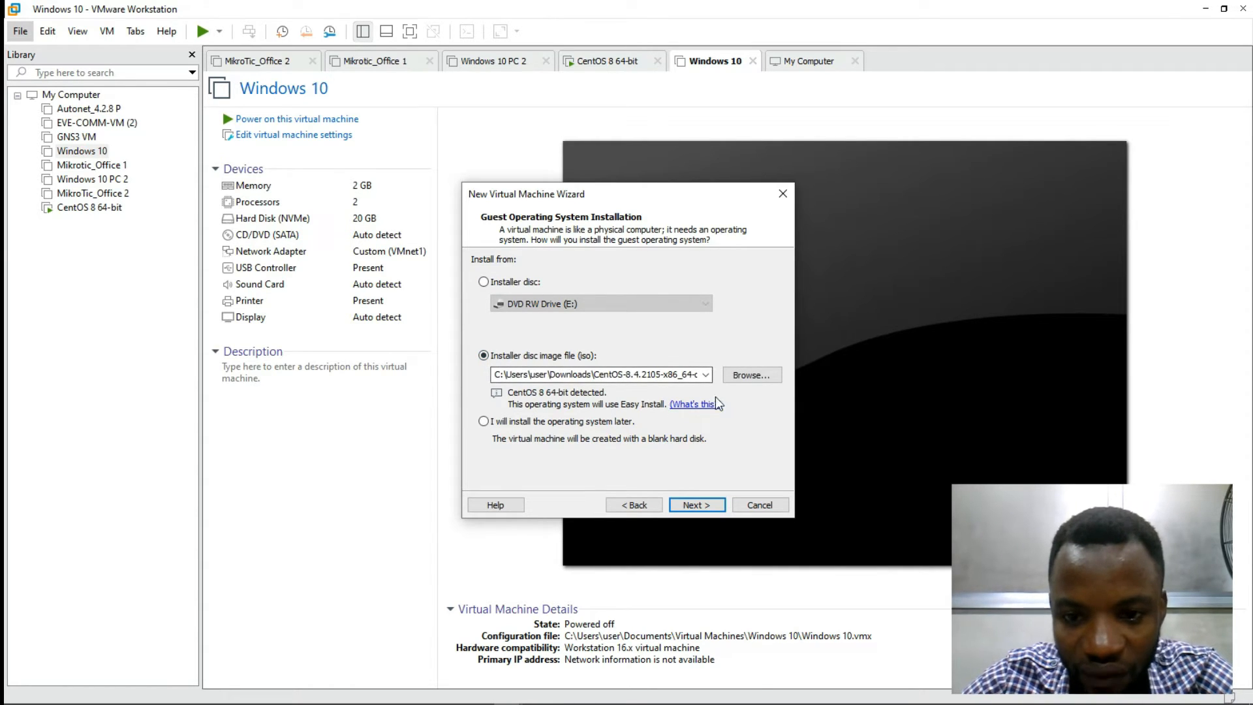
left_click(746, 375)
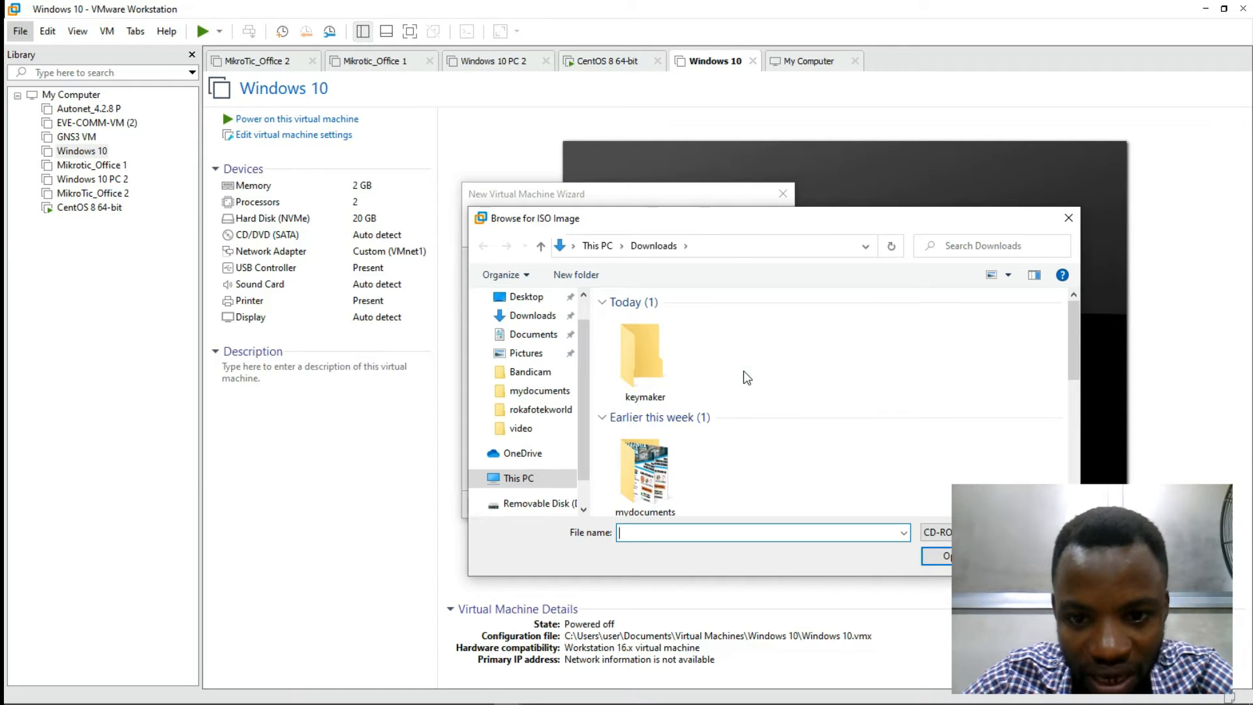
left_click_drag(1074, 327, 1074, 450)
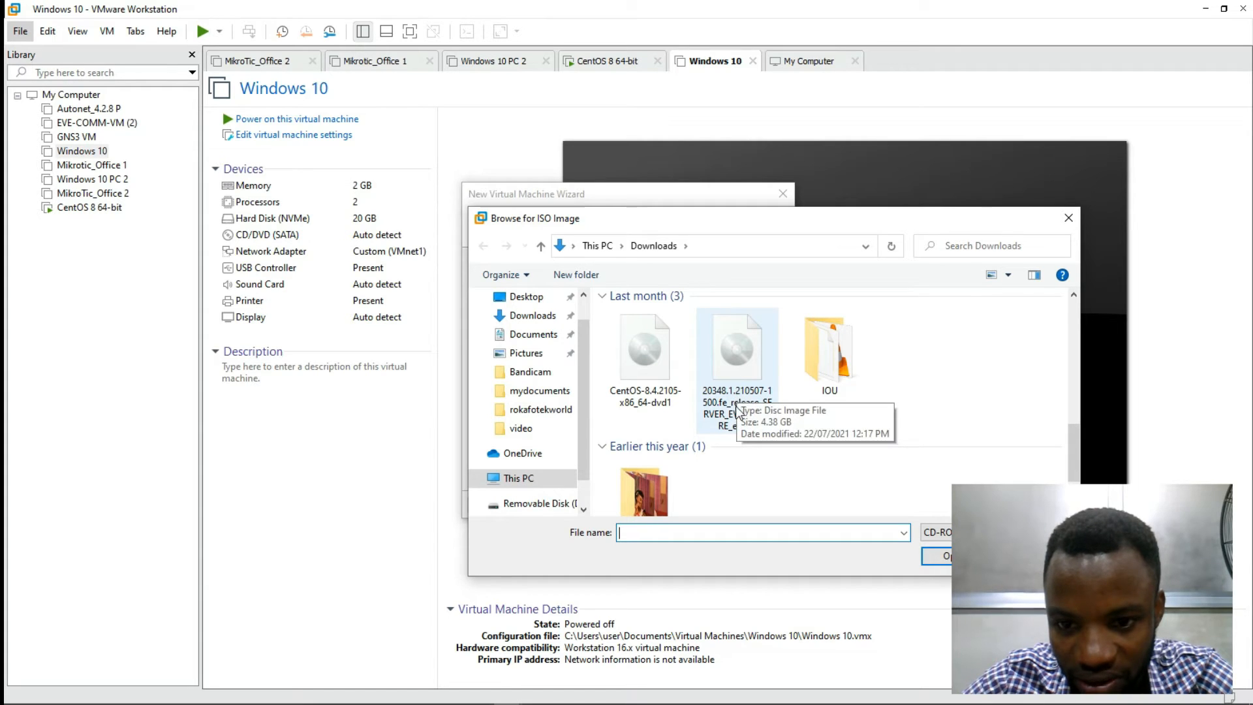
left_click(720, 370)
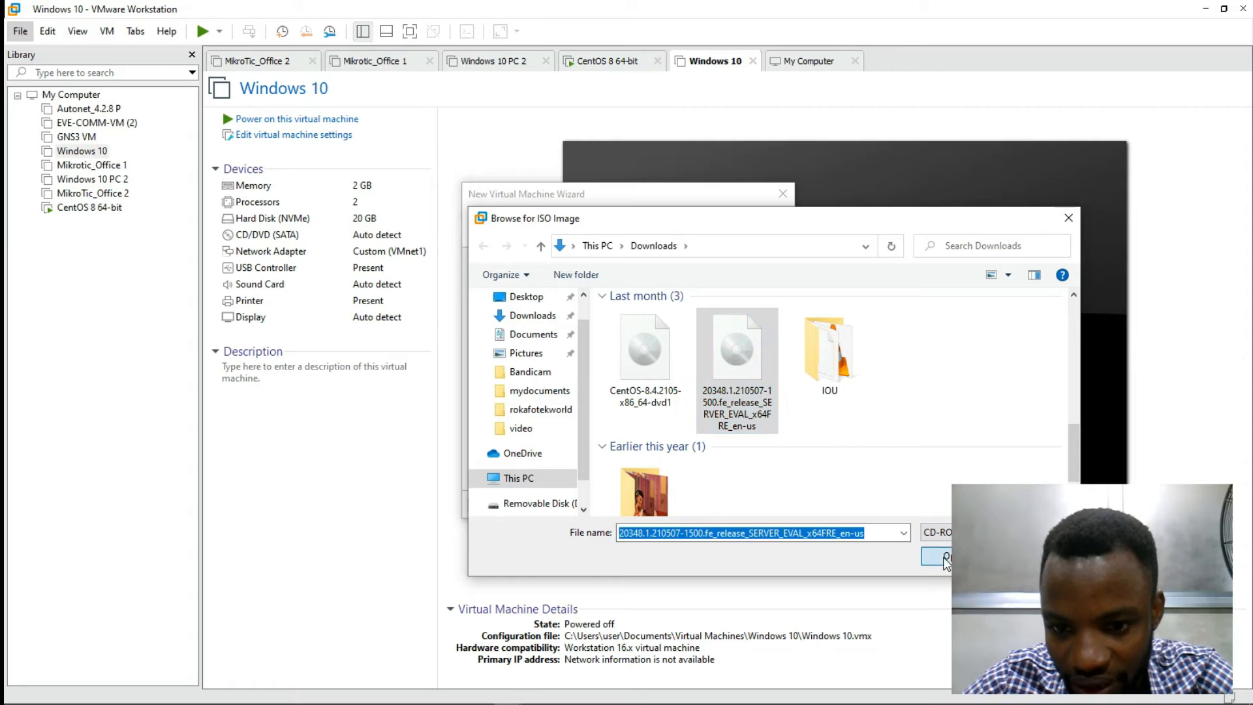
left_click(944, 558)
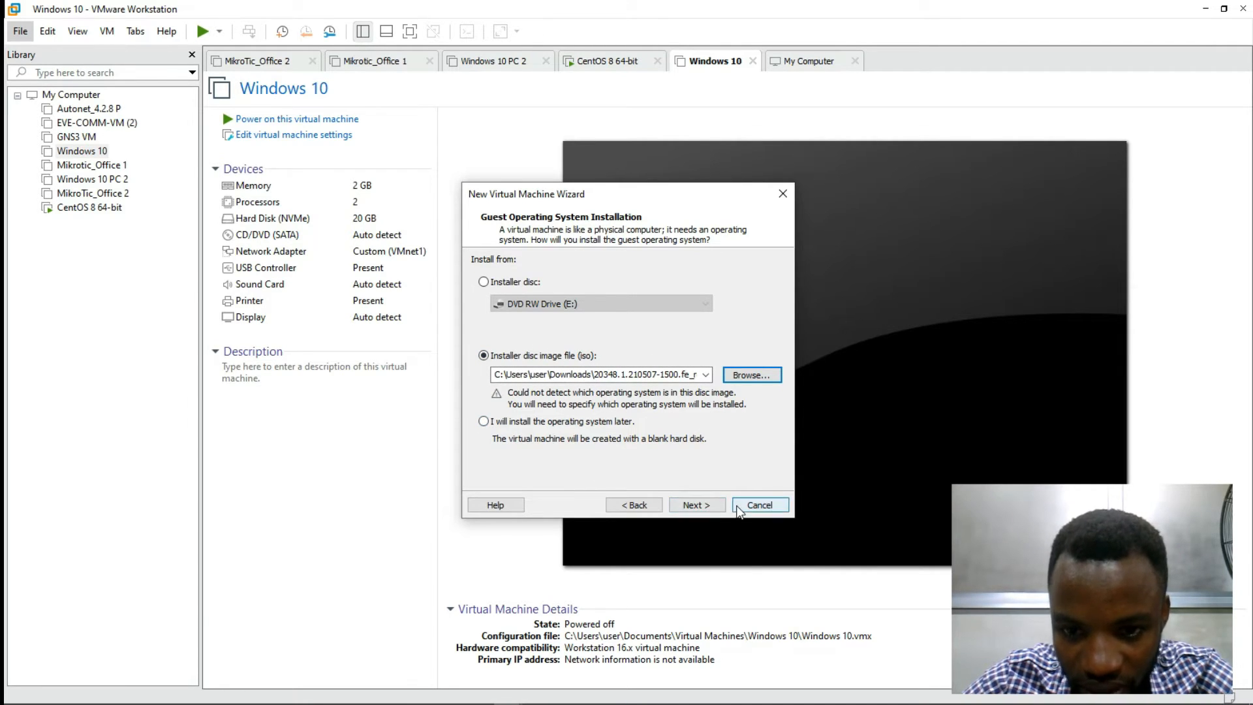
left_click(756, 506)
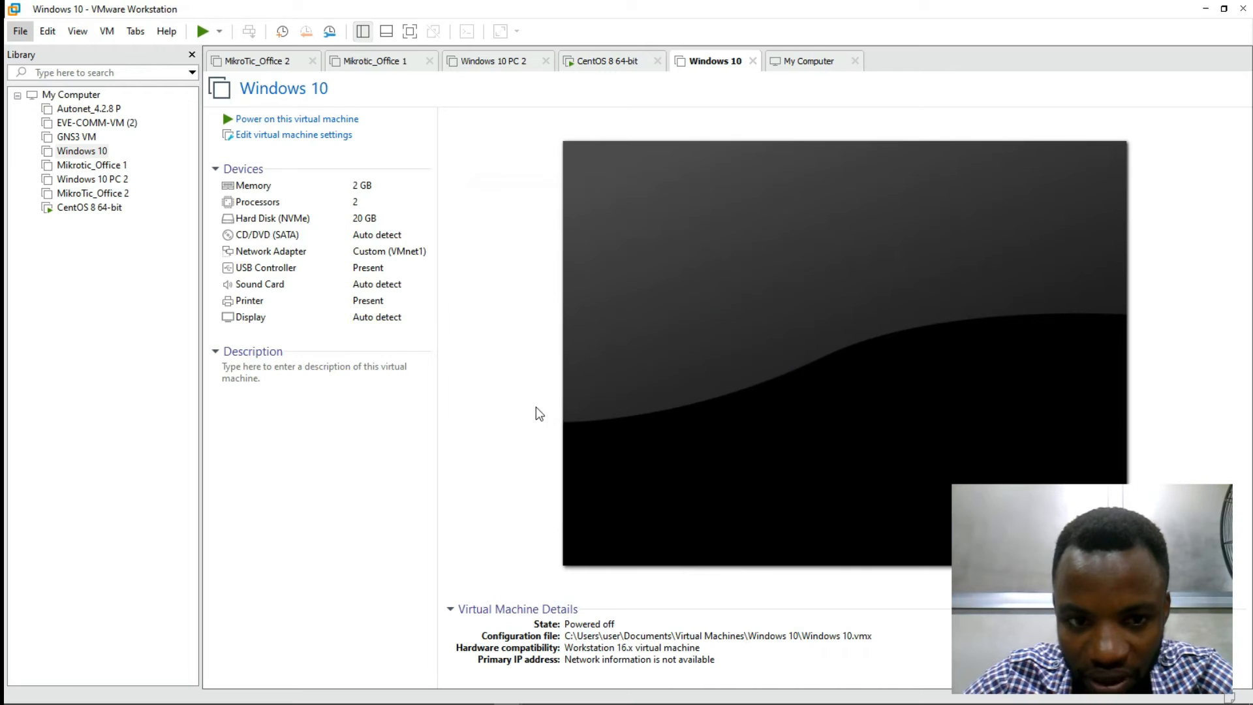
Step: Start a new Custom wizard with Workstation 16.x compatibility, choosing to install the OS later
left_click(25, 32)
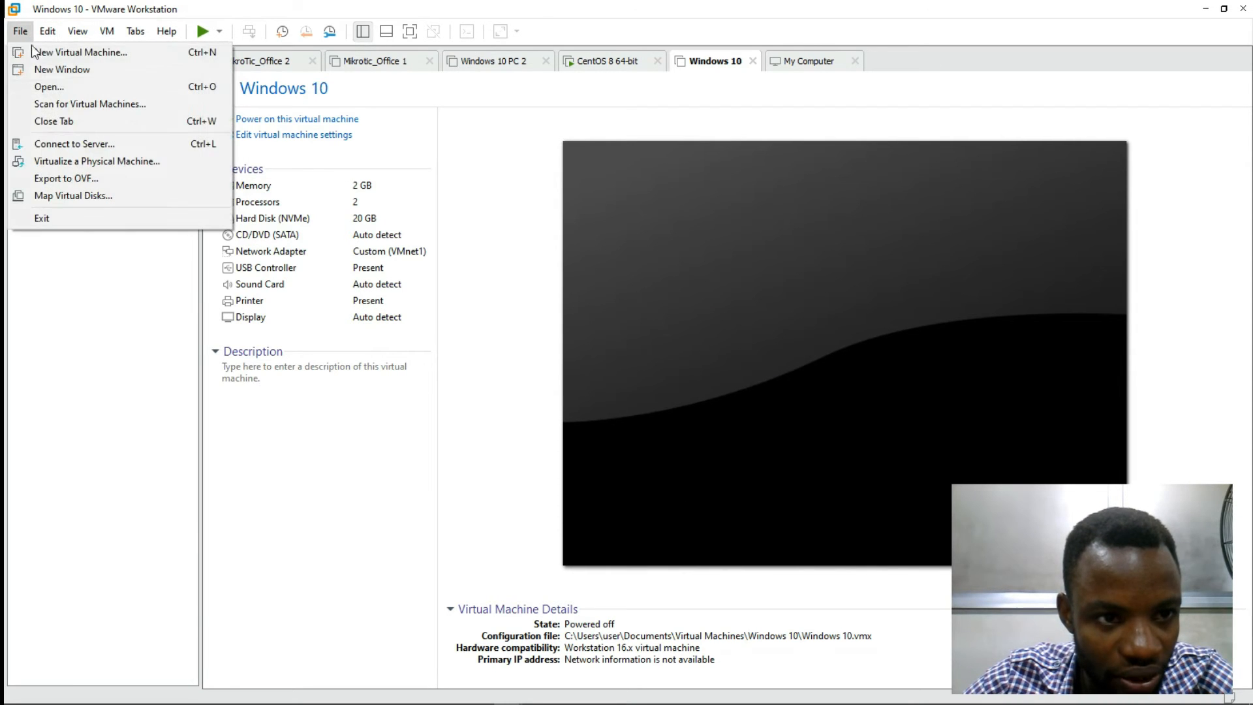
key("Escape")
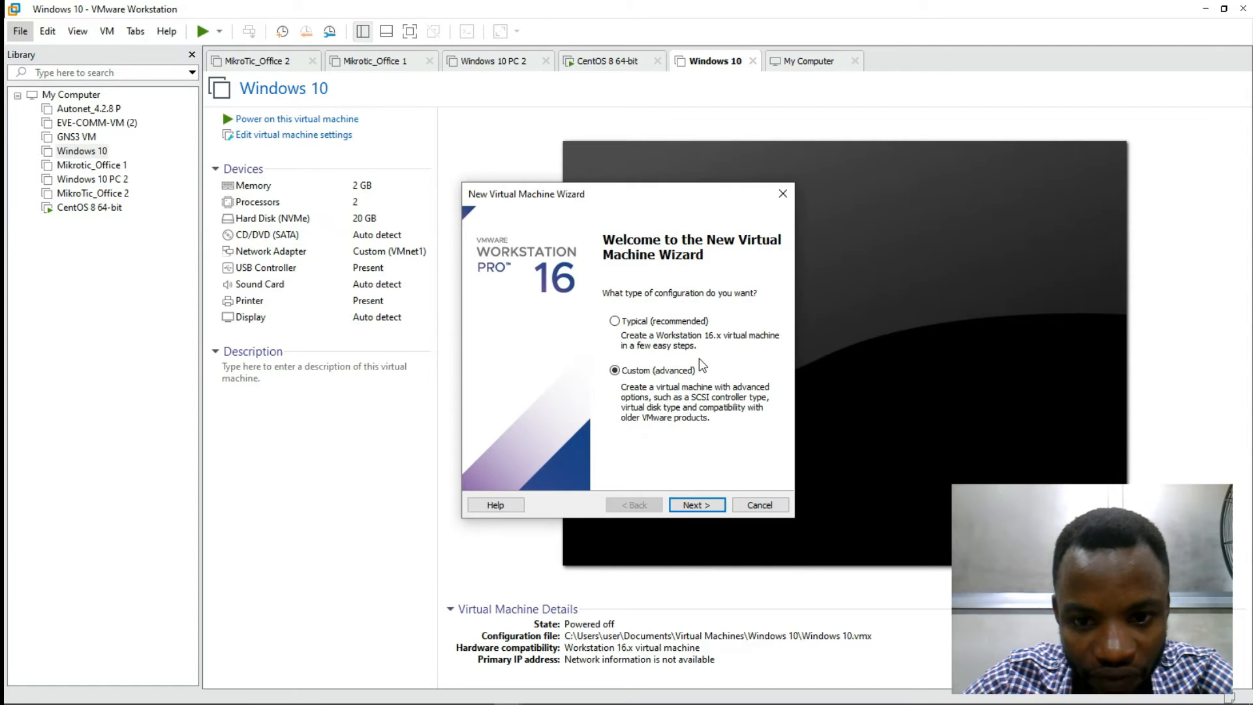
left_click(686, 502)
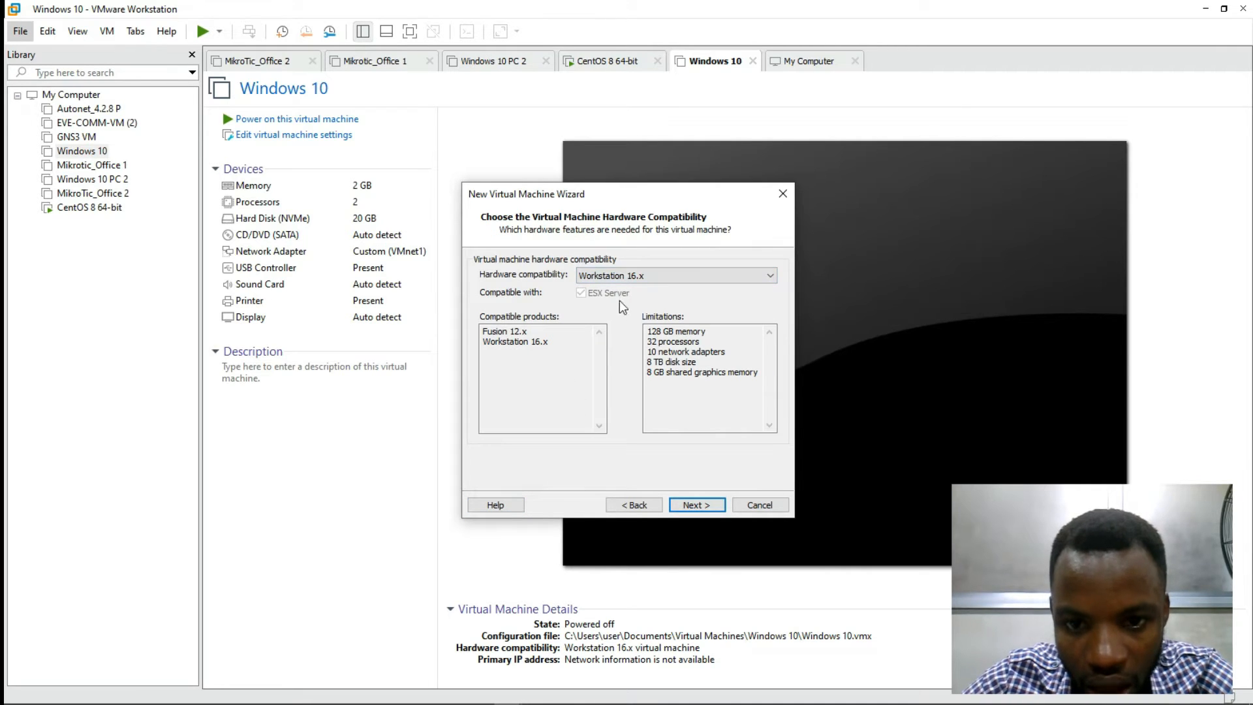
left_click(718, 504)
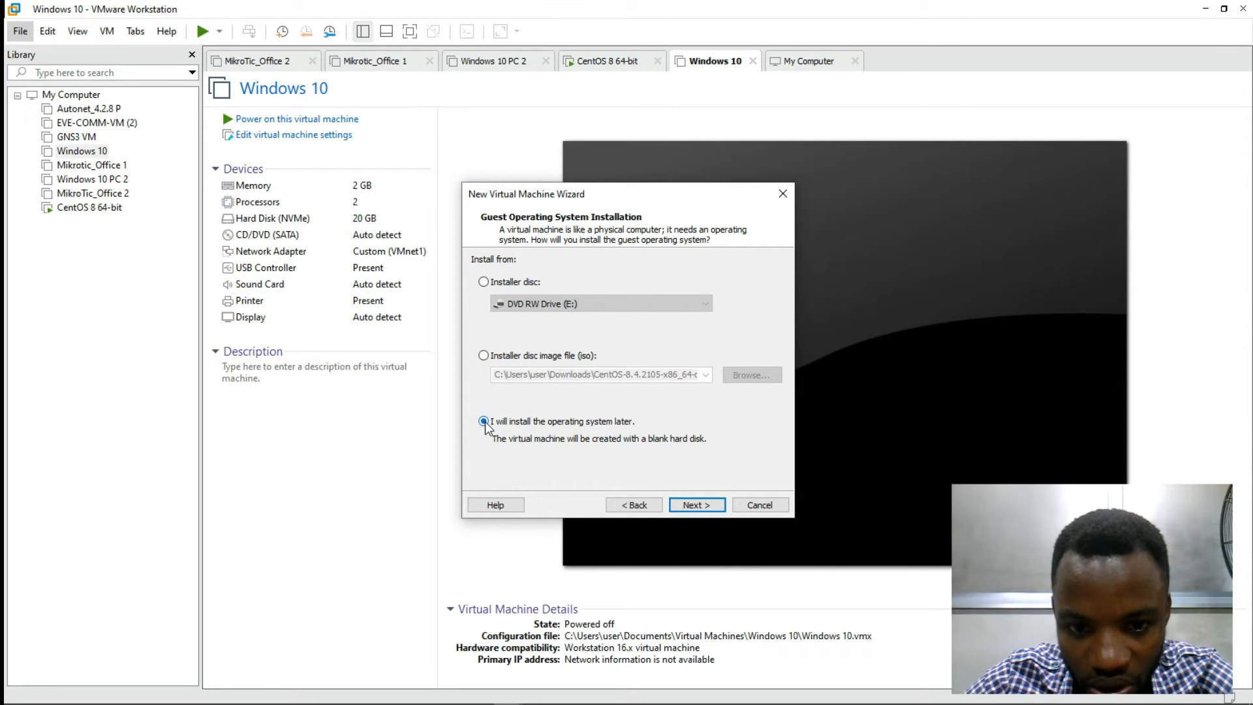
left_click(700, 503)
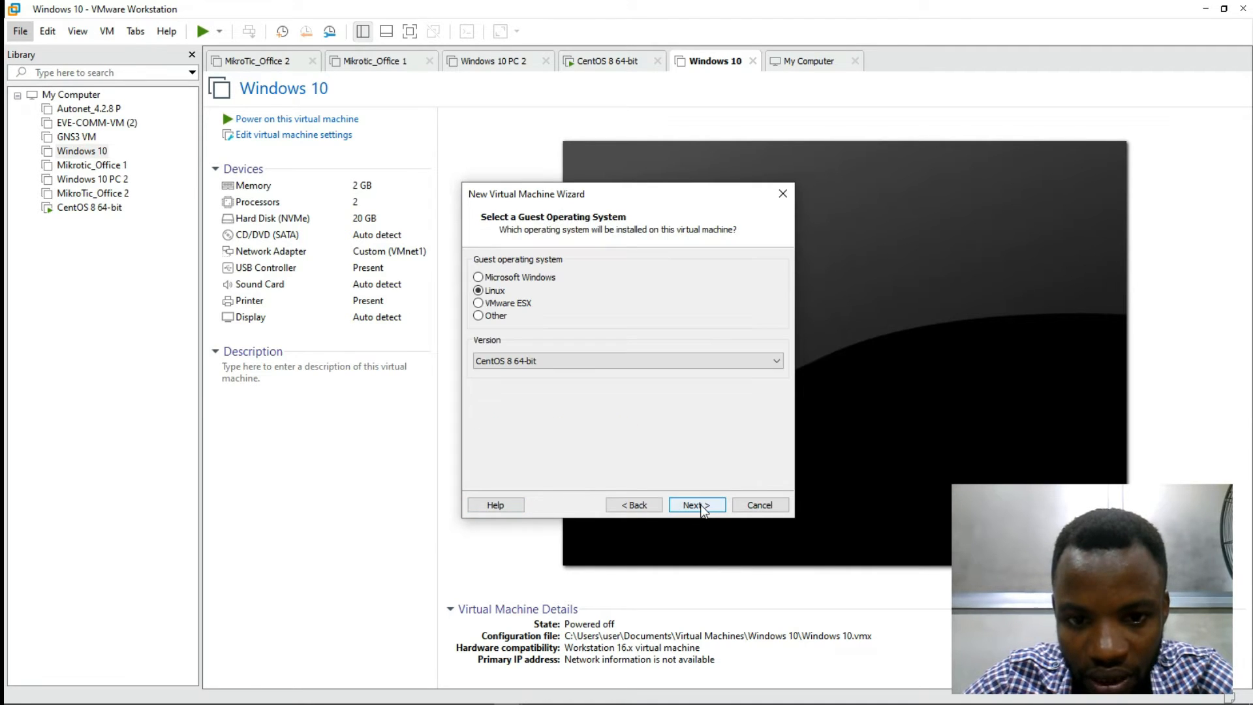
Step: Set the guest OS to Microsoft Windows, version Windows Server 2016
left_click(545, 361)
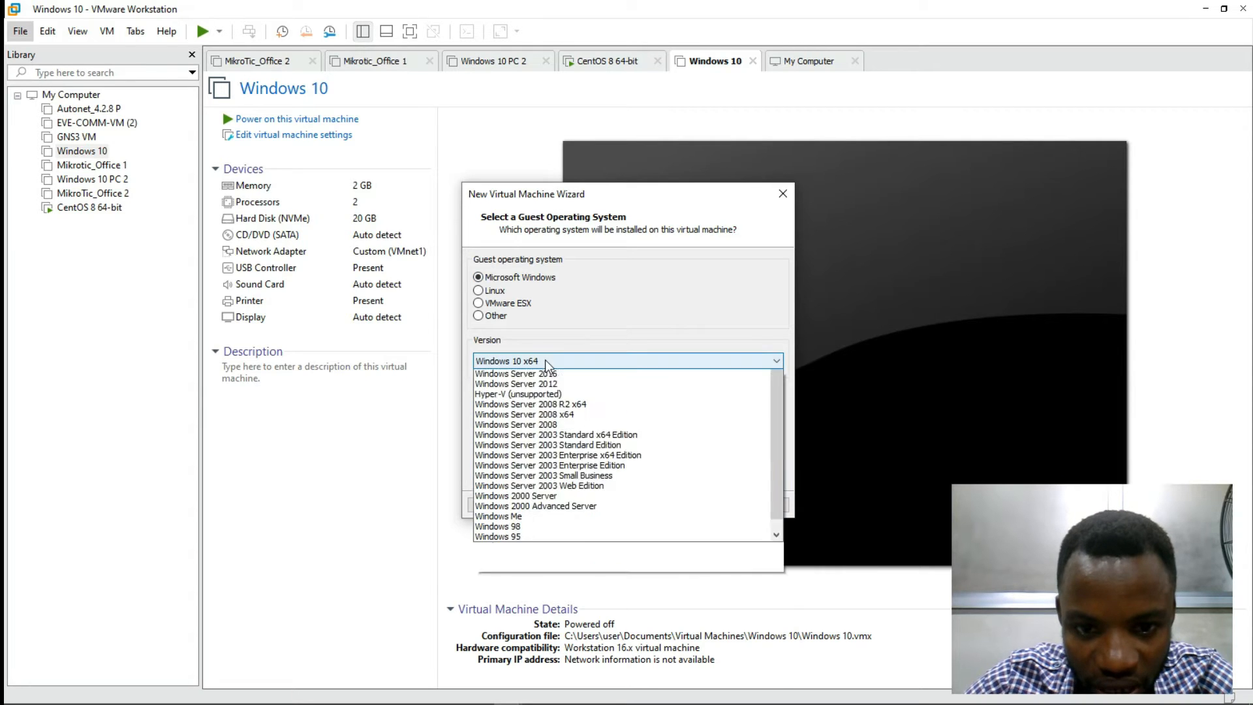
left_click_drag(781, 498, 781, 519)
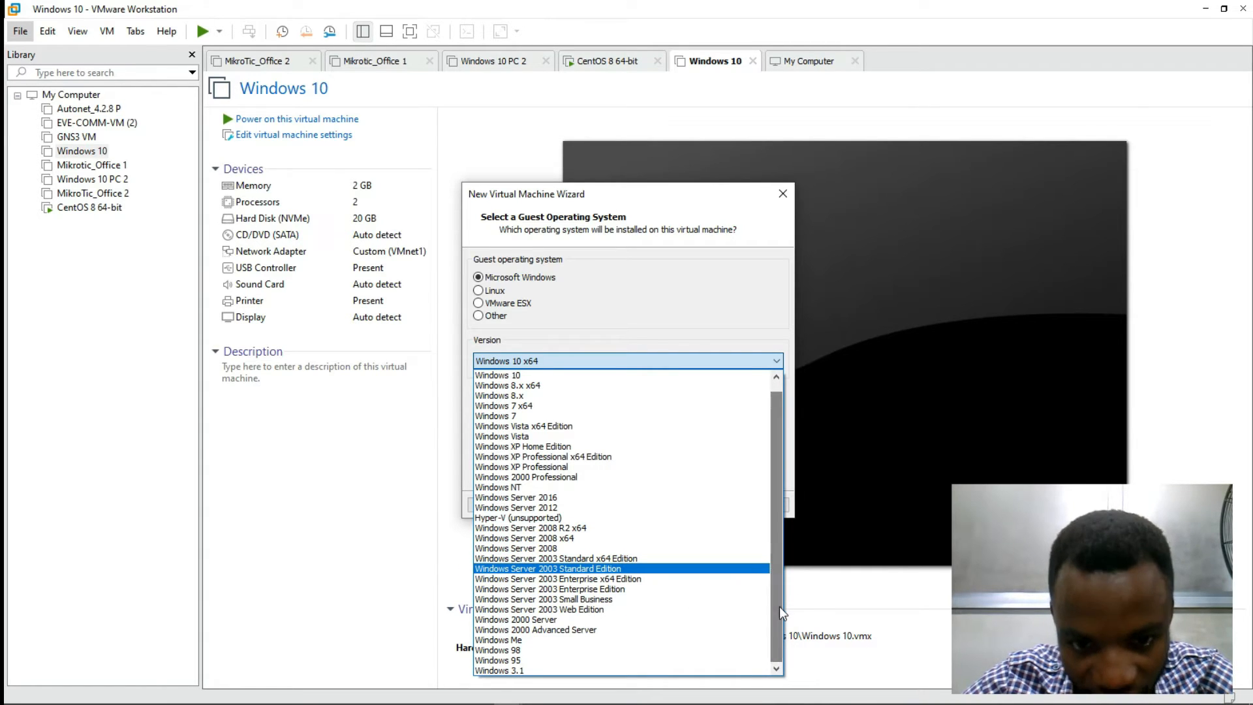
left_click(550, 500)
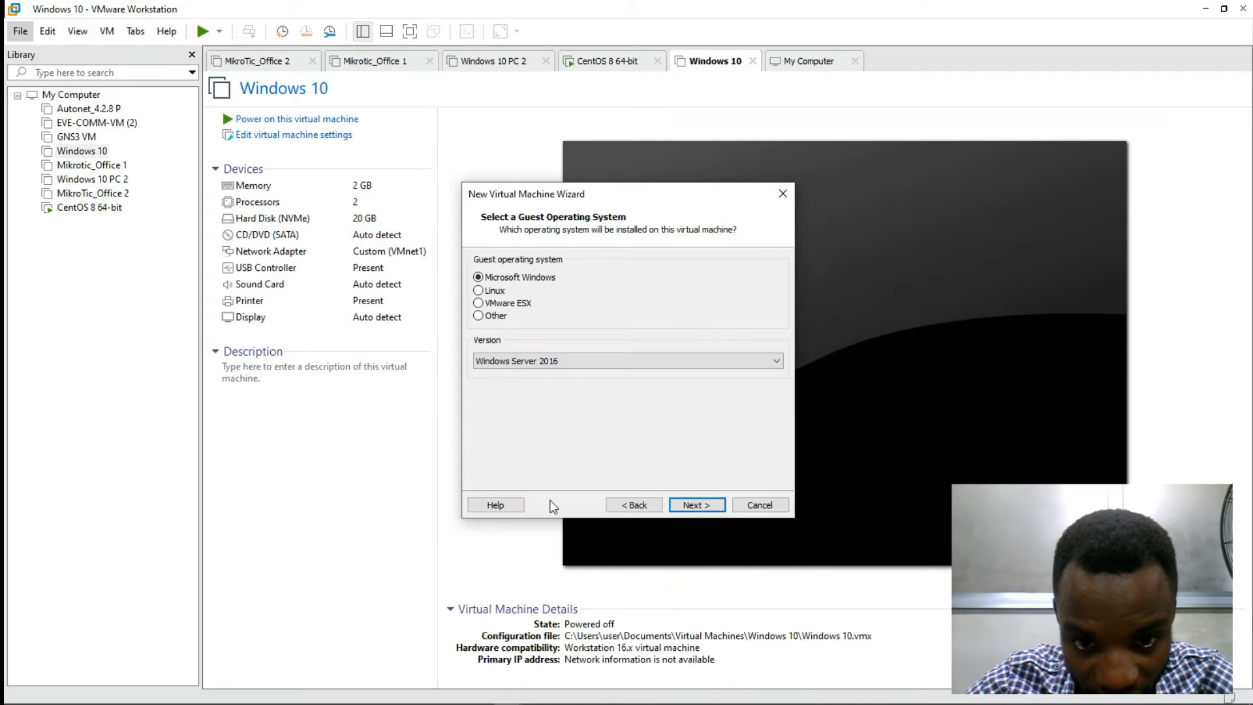
left_click(690, 506)
Step: Rename the virtual machine from 'Windows Server 2016' to 'Windows Server 2022'
left_click(561, 281)
key("BackSpace")
key("BackSpace")
type("22")
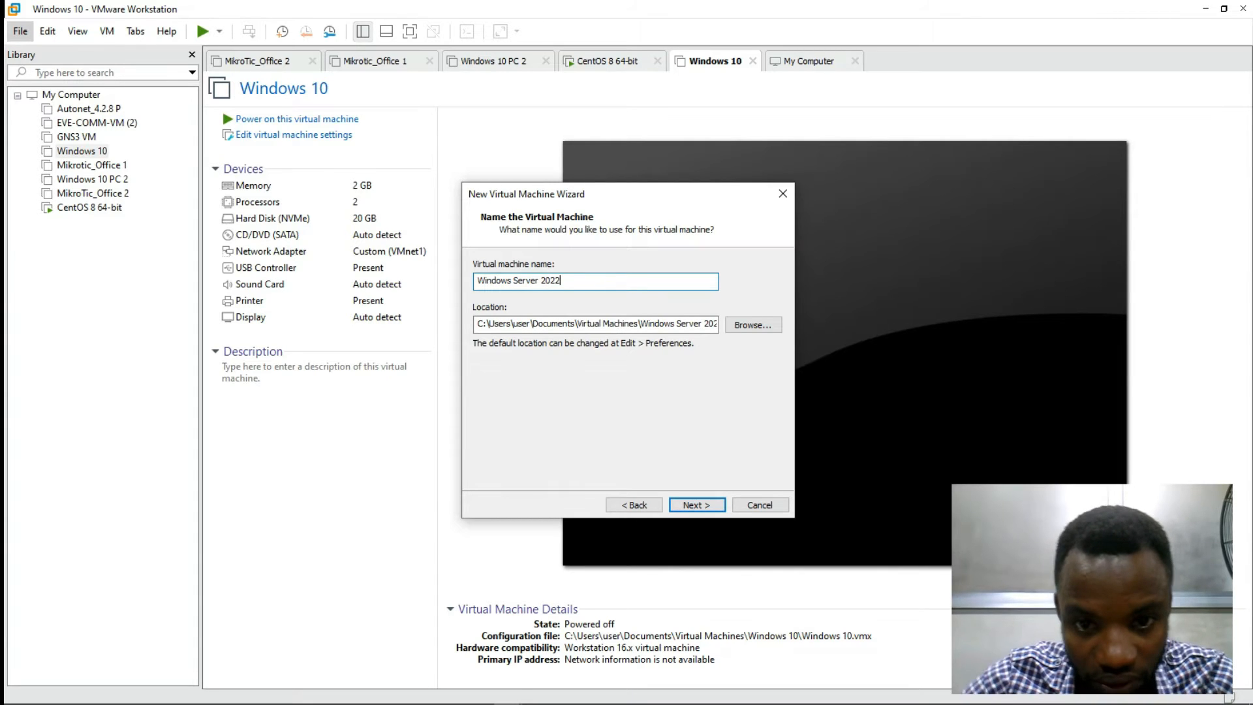
Step: Keep UEFI firmware without Secure Boot and advance to Processor Configuration
left_click(691, 506)
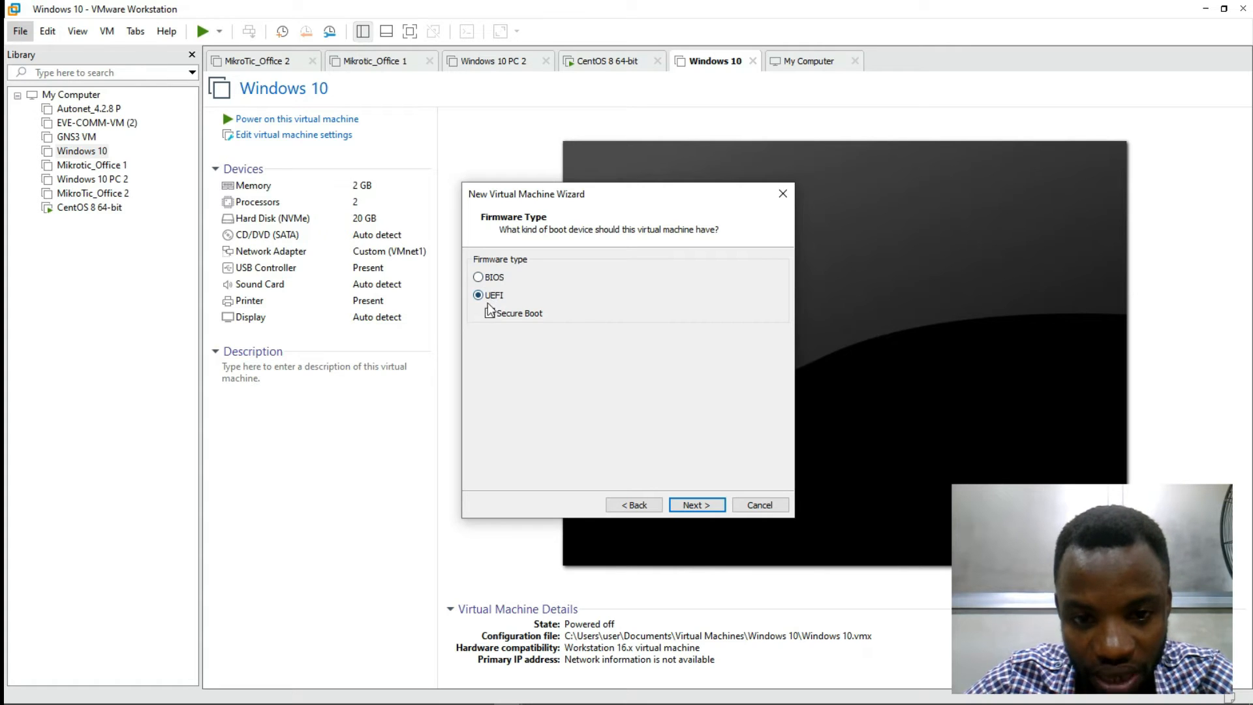
left_click(480, 297)
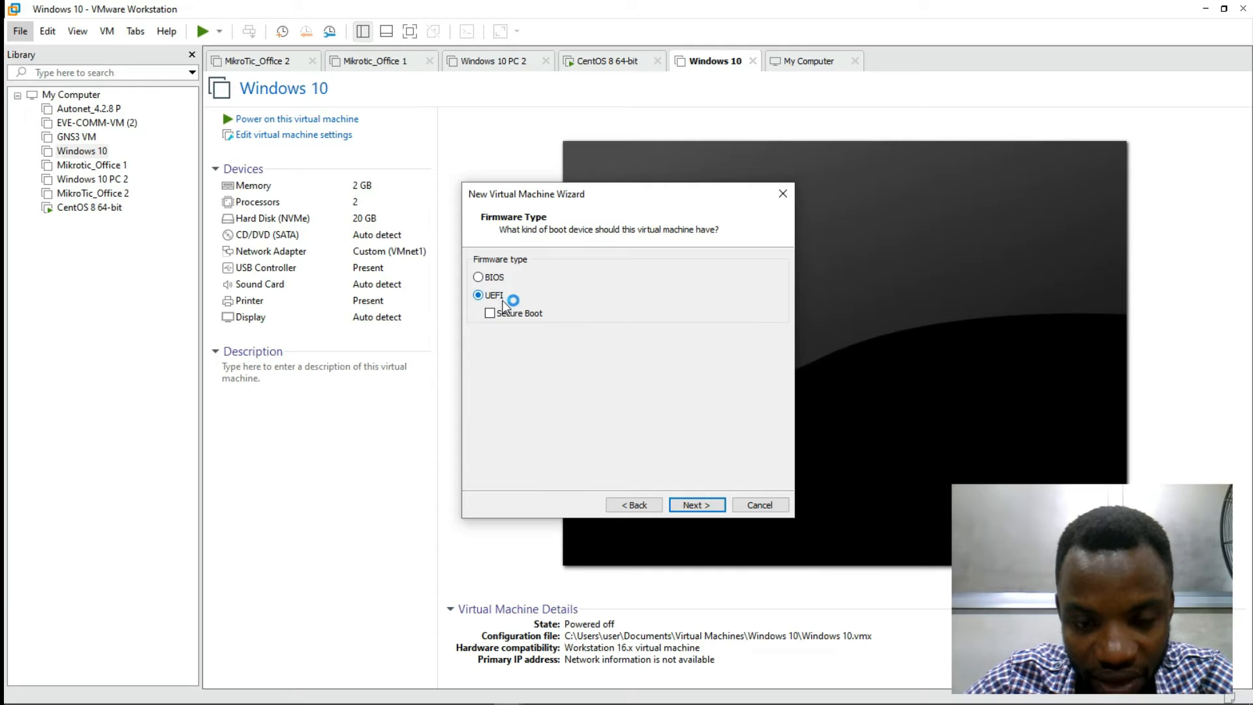
left_click(692, 505)
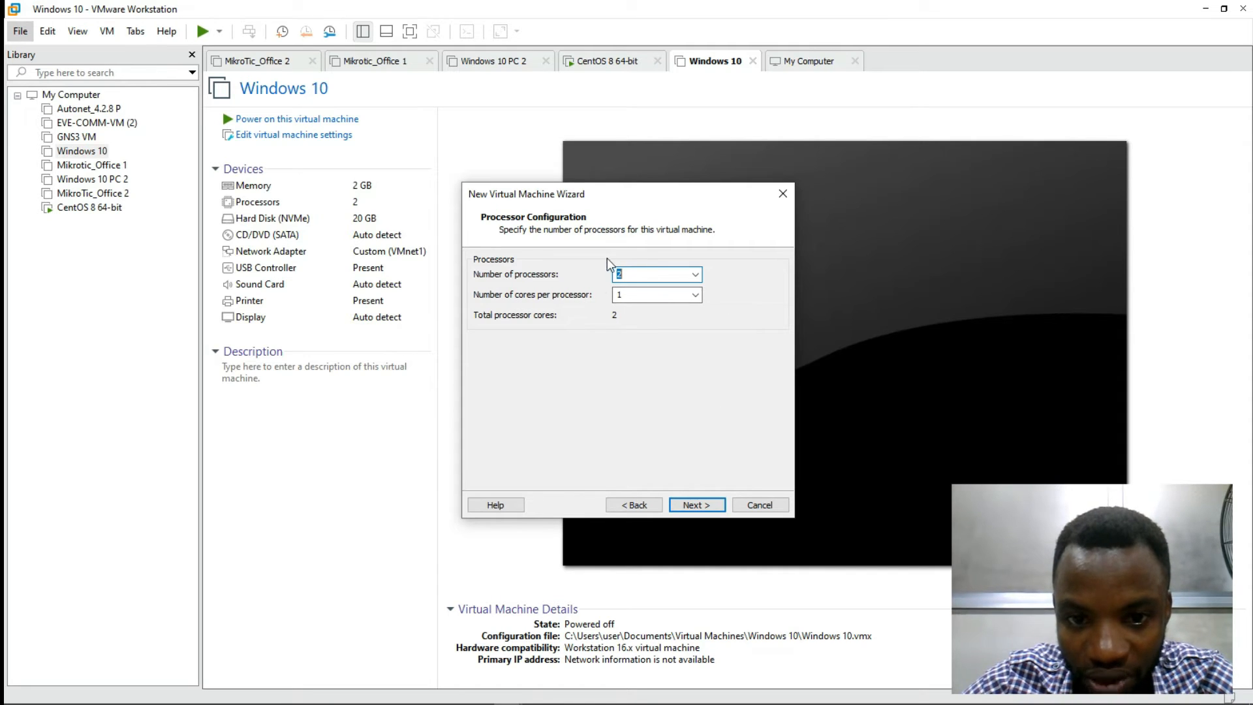
Step: Accept 2 processors and 2048 MB memory, closing the Filmora popup covering the wizard
left_click(678, 506)
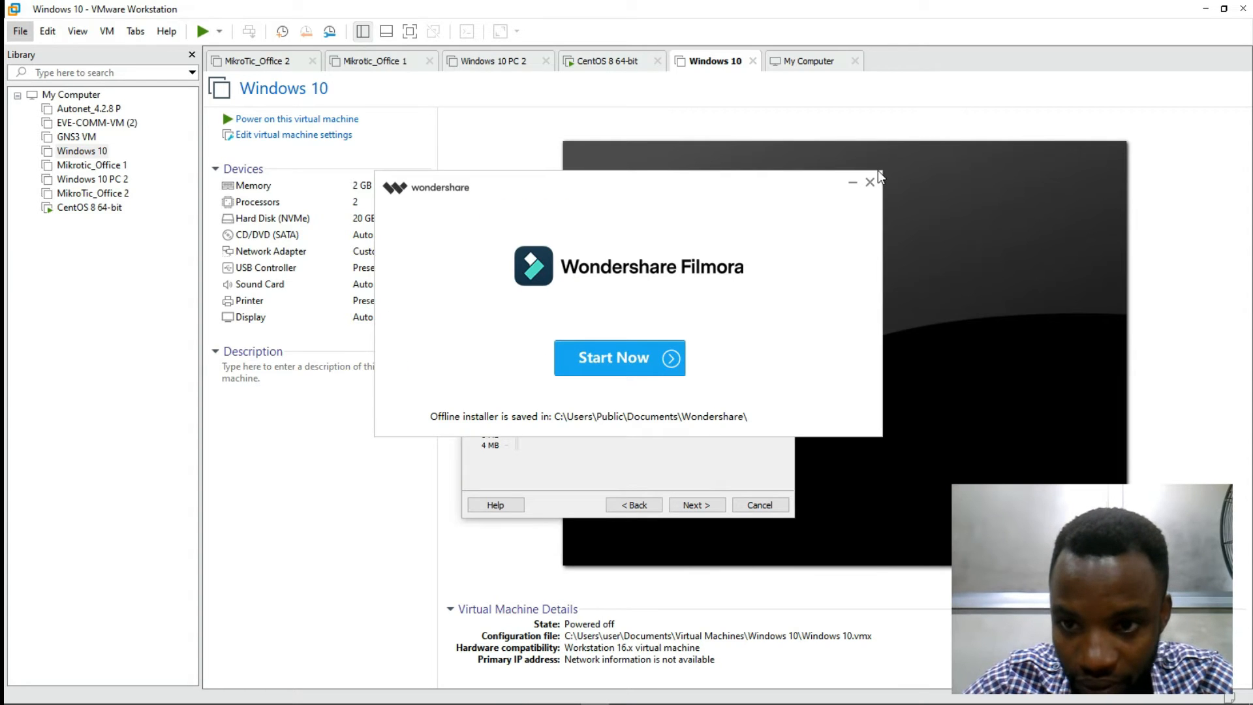
left_click(853, 185)
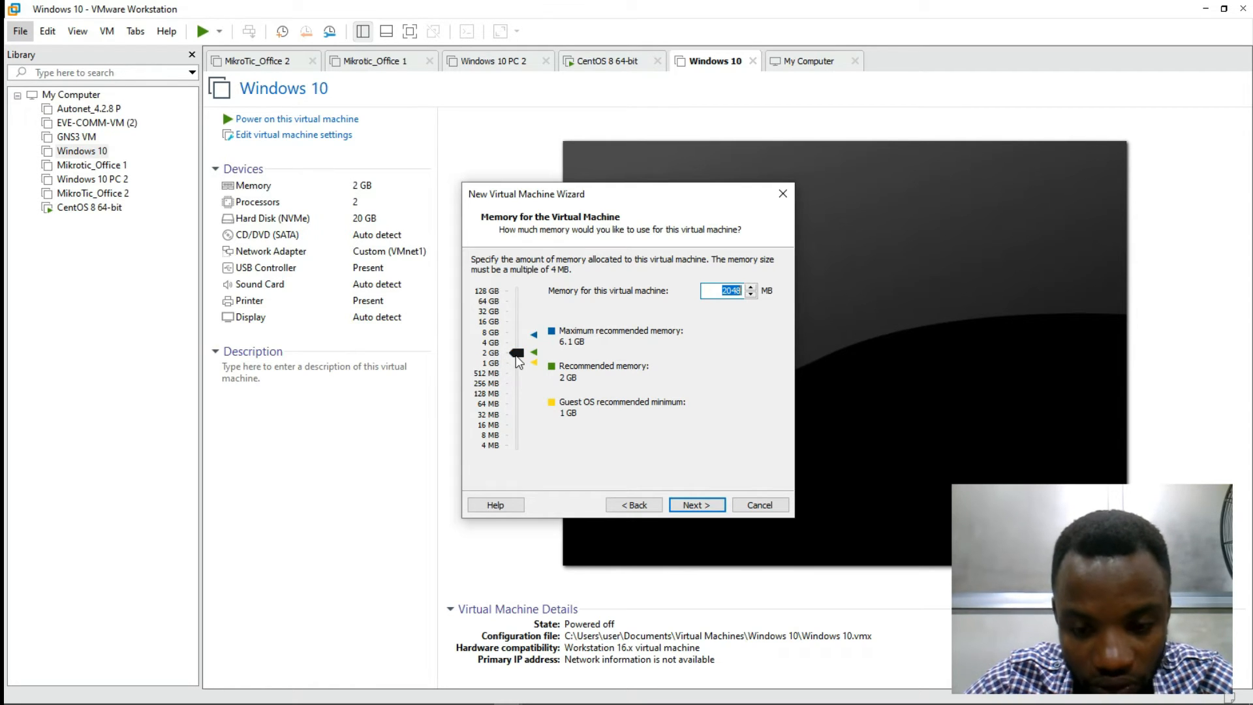
left_click(697, 506)
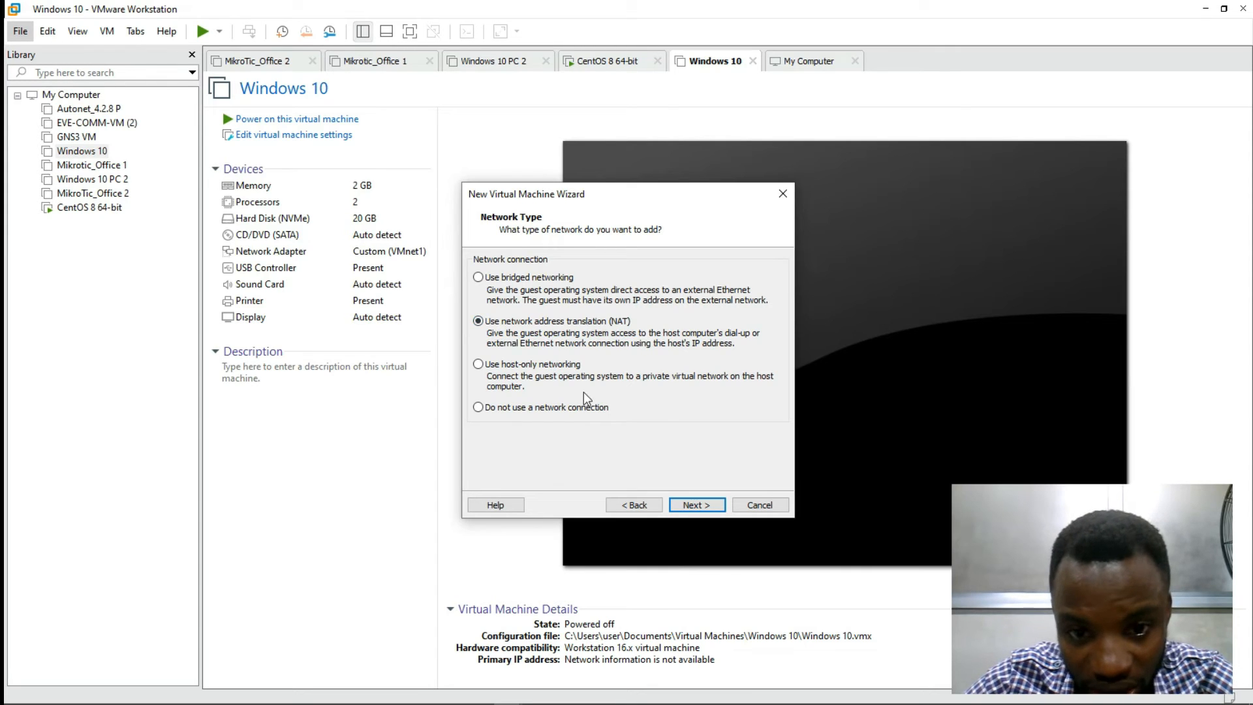
Step: Accept NAT, LSI Logic SAS, NVMe disk type and a new virtual disk, then select the 60.0 GB size field
left_click(684, 504)
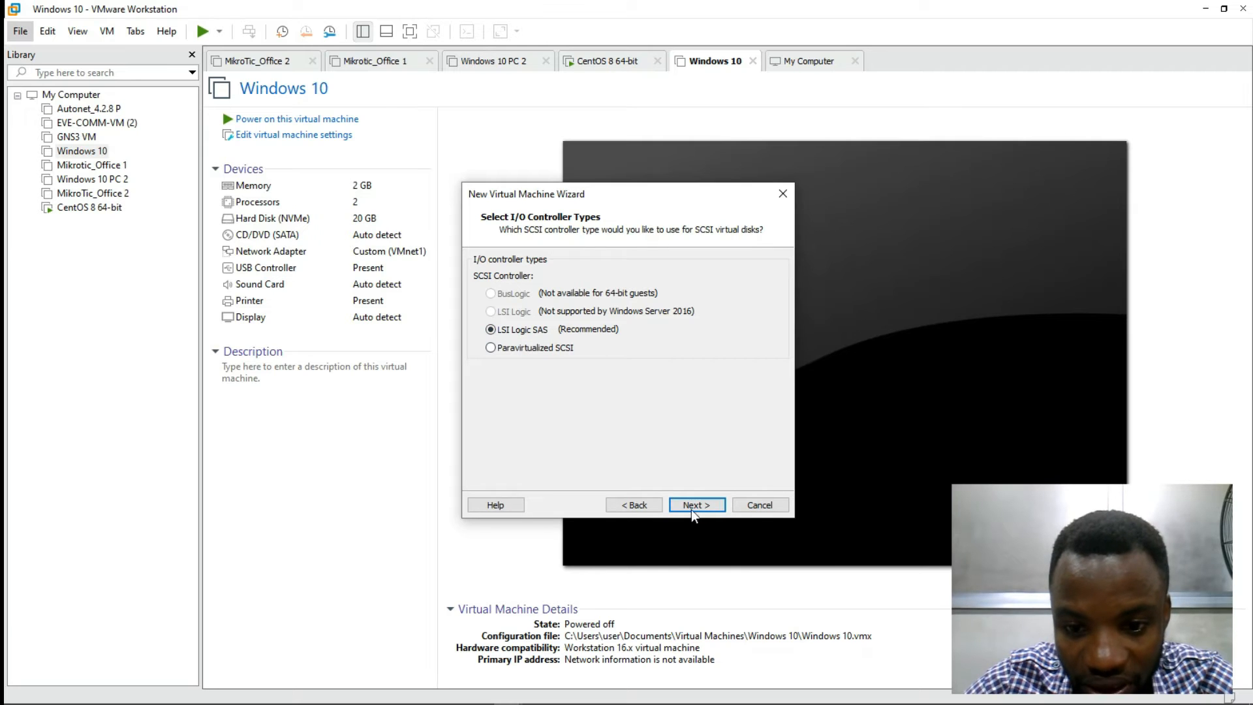
left_click(684, 507)
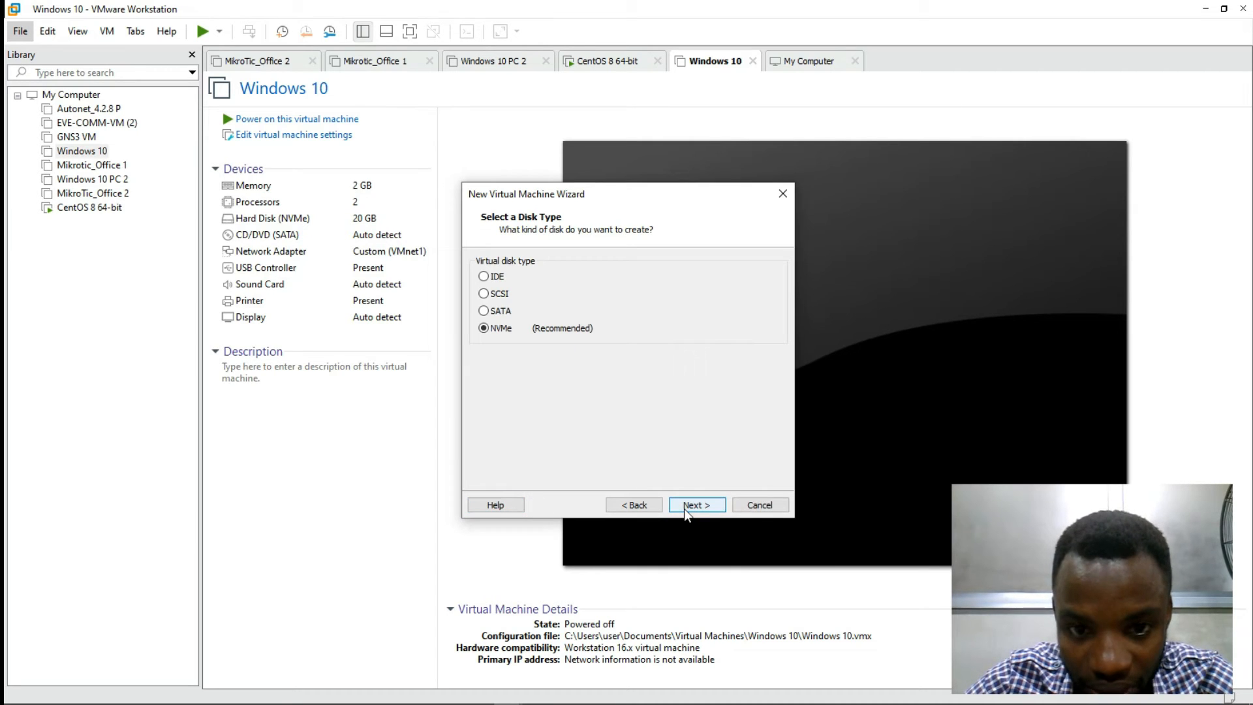
left_click(689, 508)
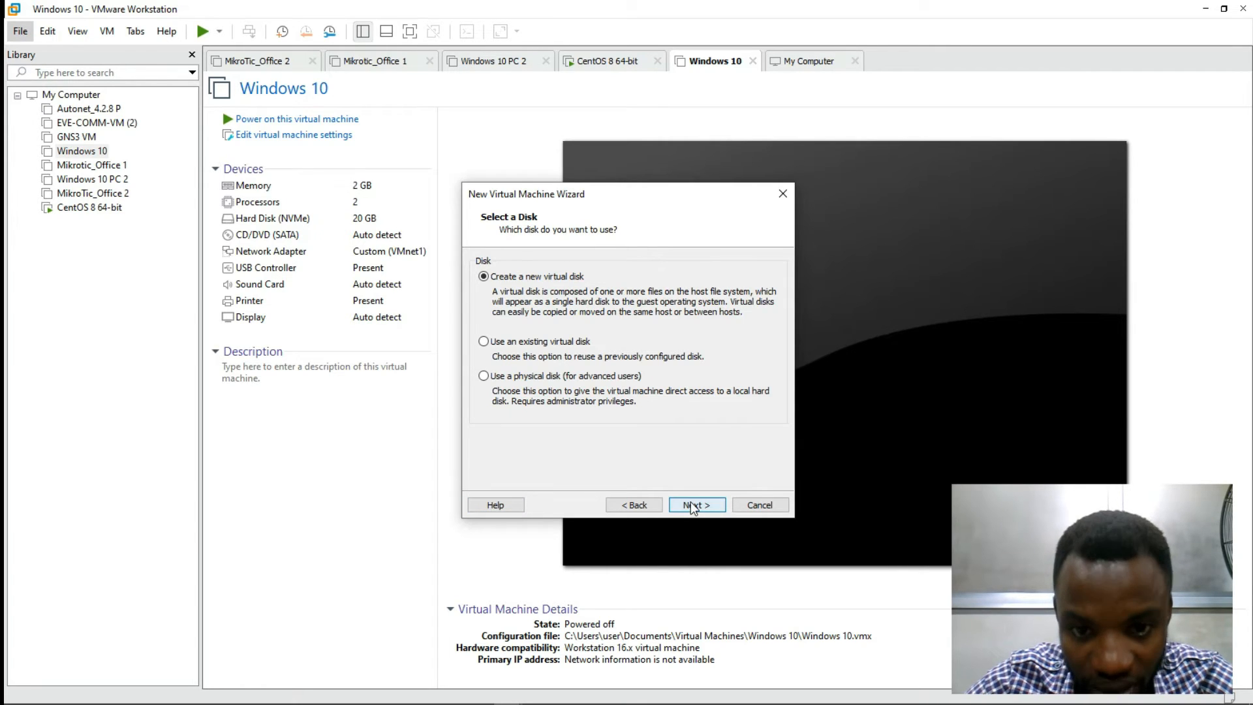
left_click(691, 506)
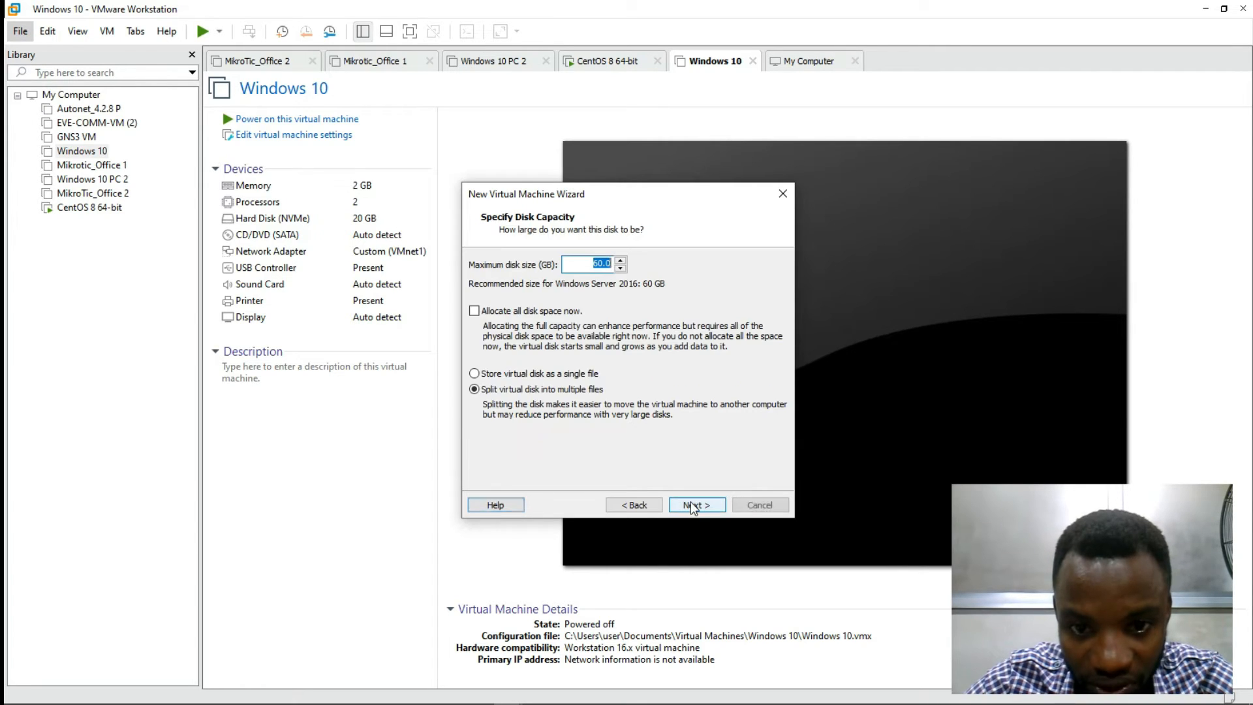
left_click(603, 265)
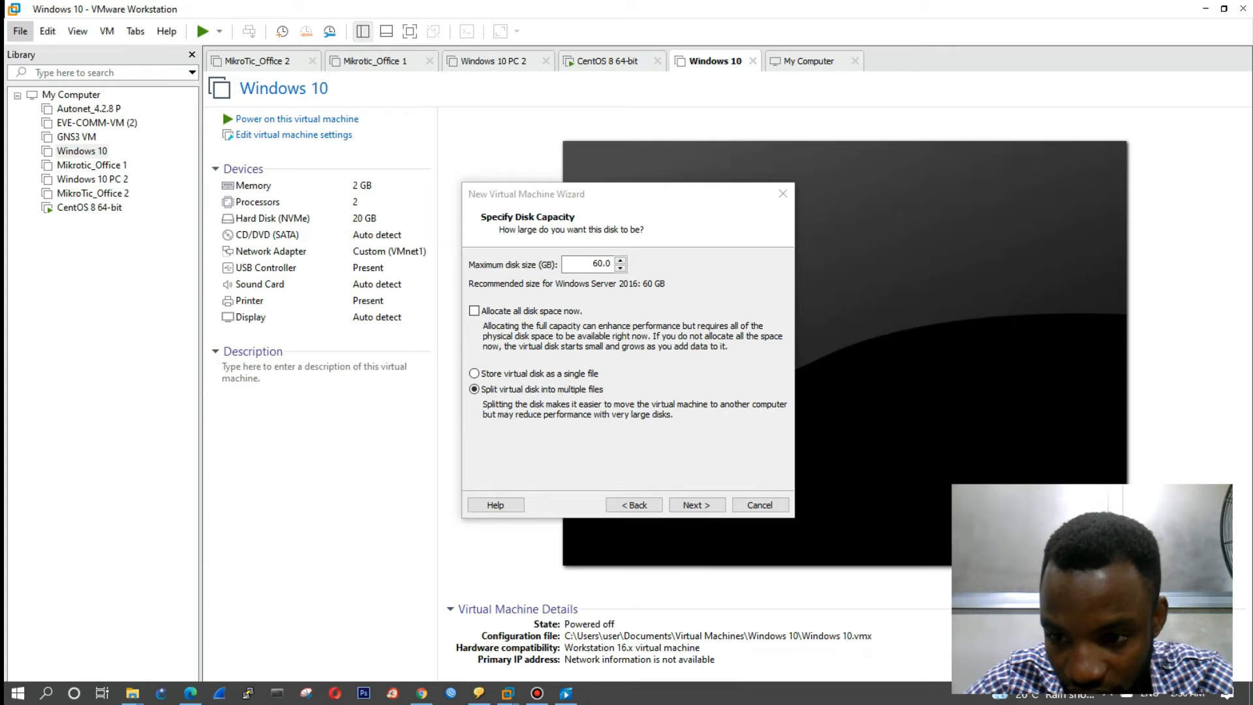
Step: Accept the 60 GB split disk stored as Windows Server 2022.vmdk to reach Ready to Create
left_click(1109, 646)
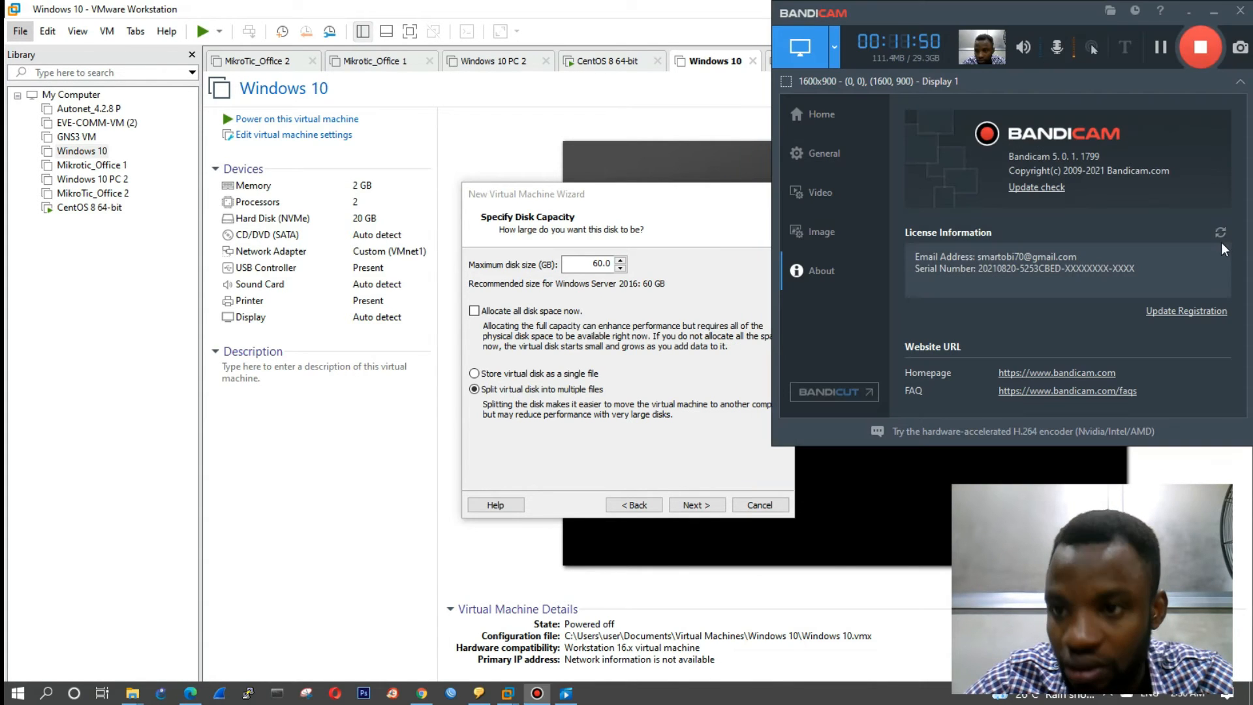
left_click(1162, 47)
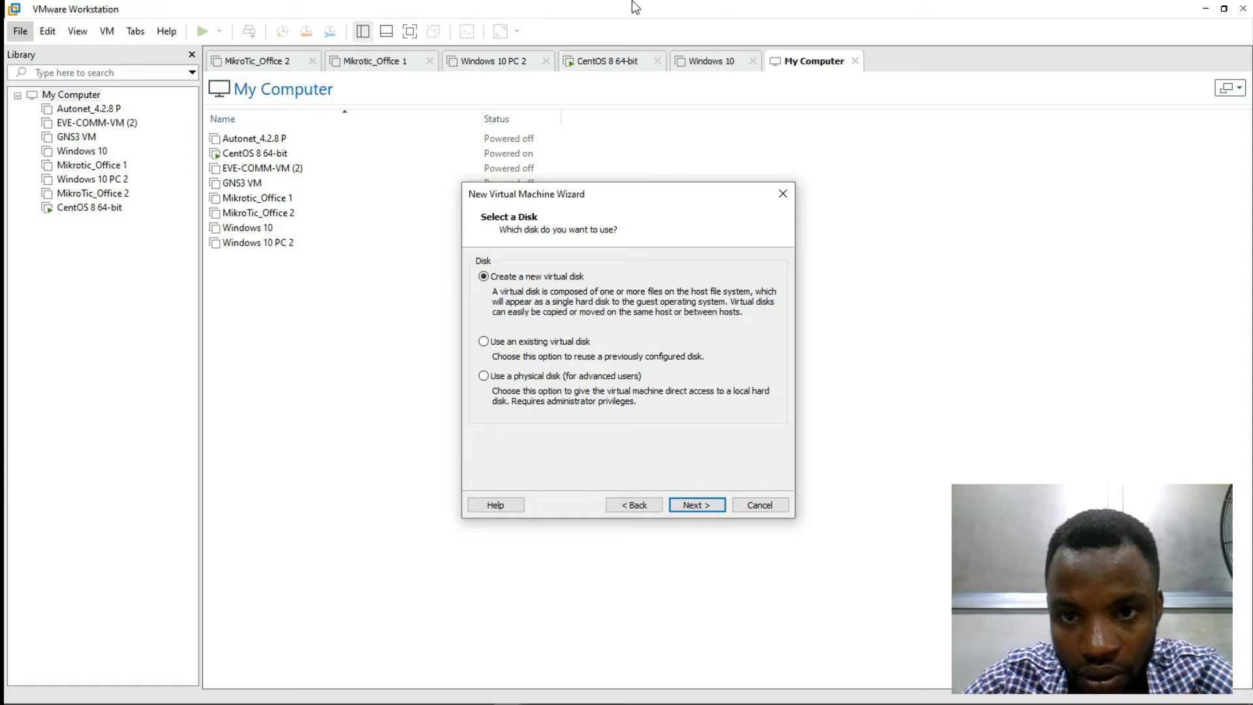
mouse_move(632, 2)
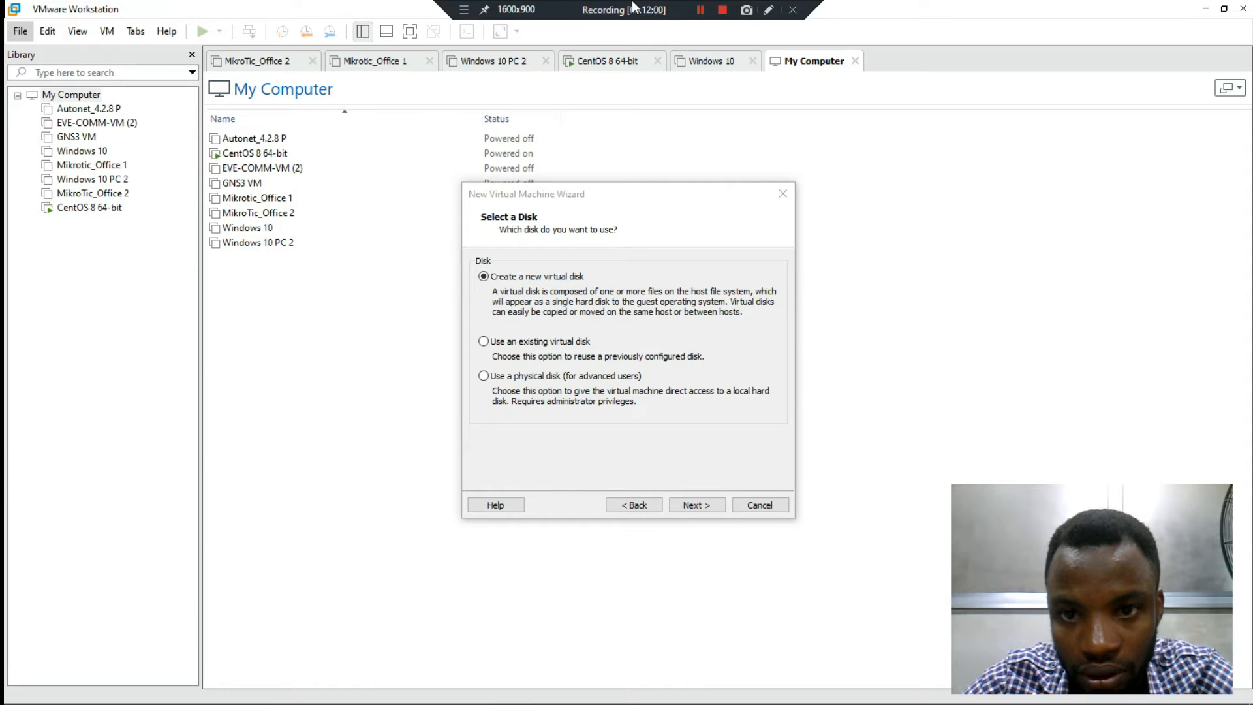
left_click(695, 505)
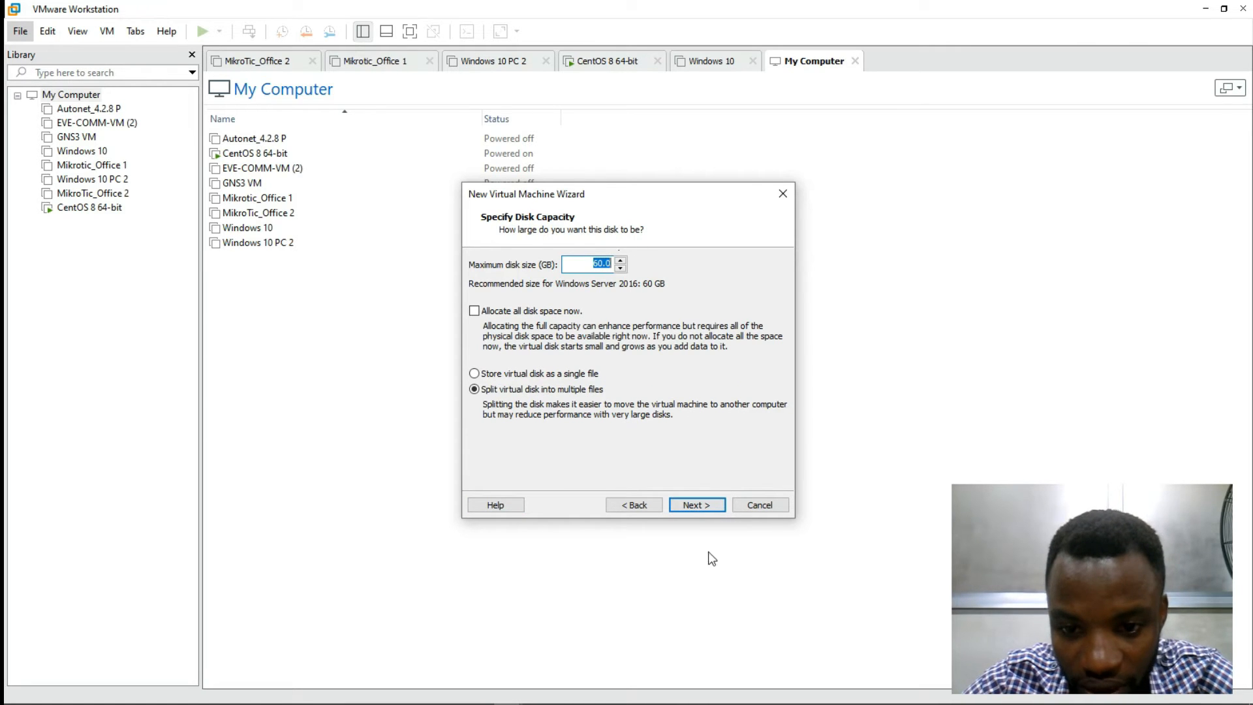
left_click(695, 505)
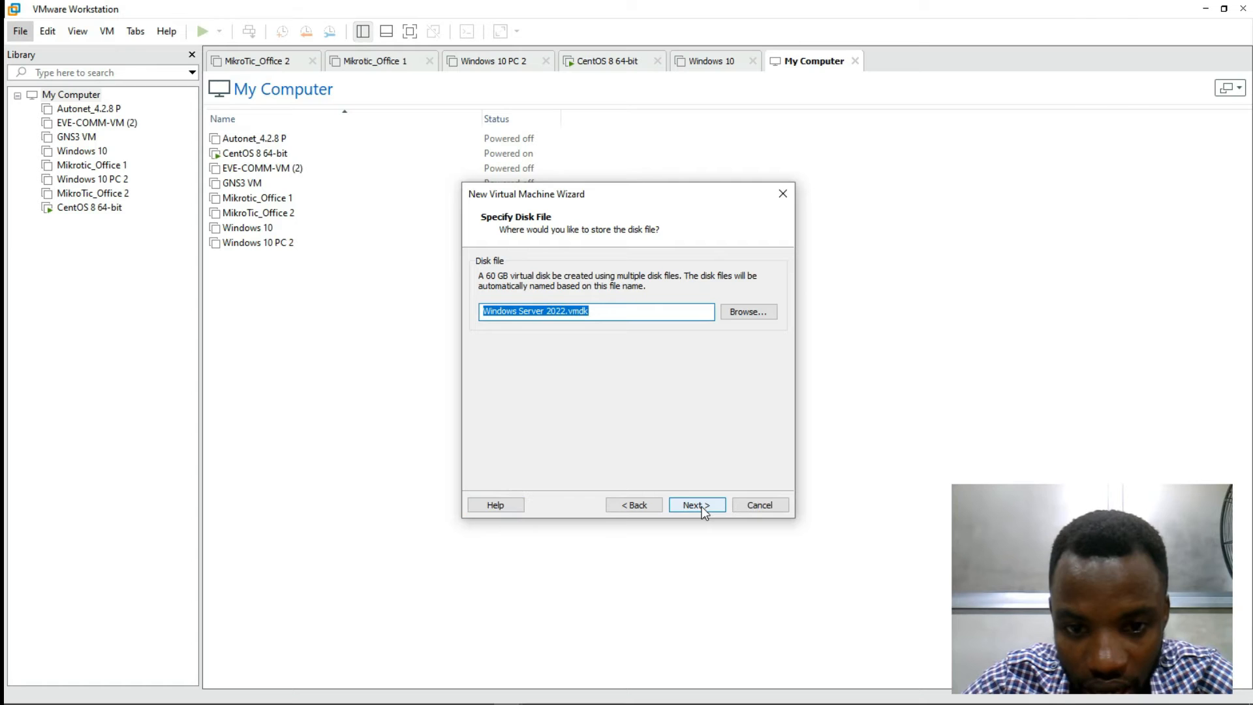
left_click(695, 505)
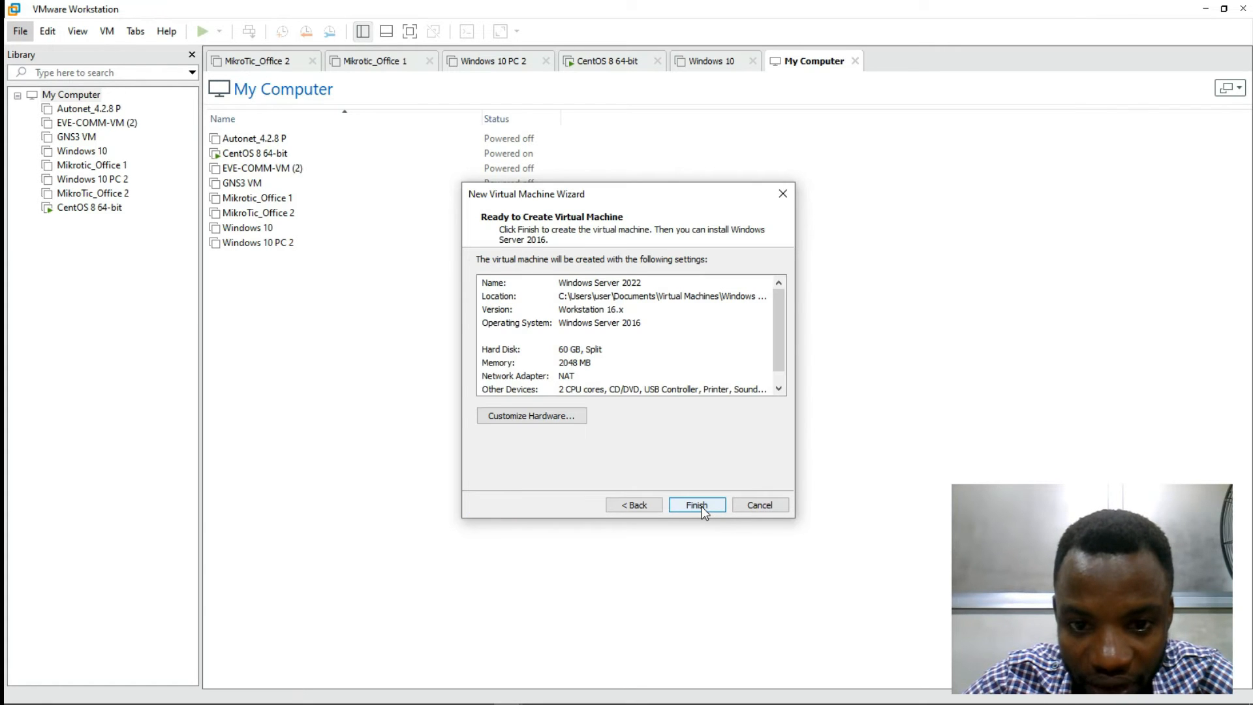
Step: Finish creating the Windows Server 2022 VM (2 GB, 2 processors, 60 GB disk, NAT) and reopen its settings
left_click(698, 505)
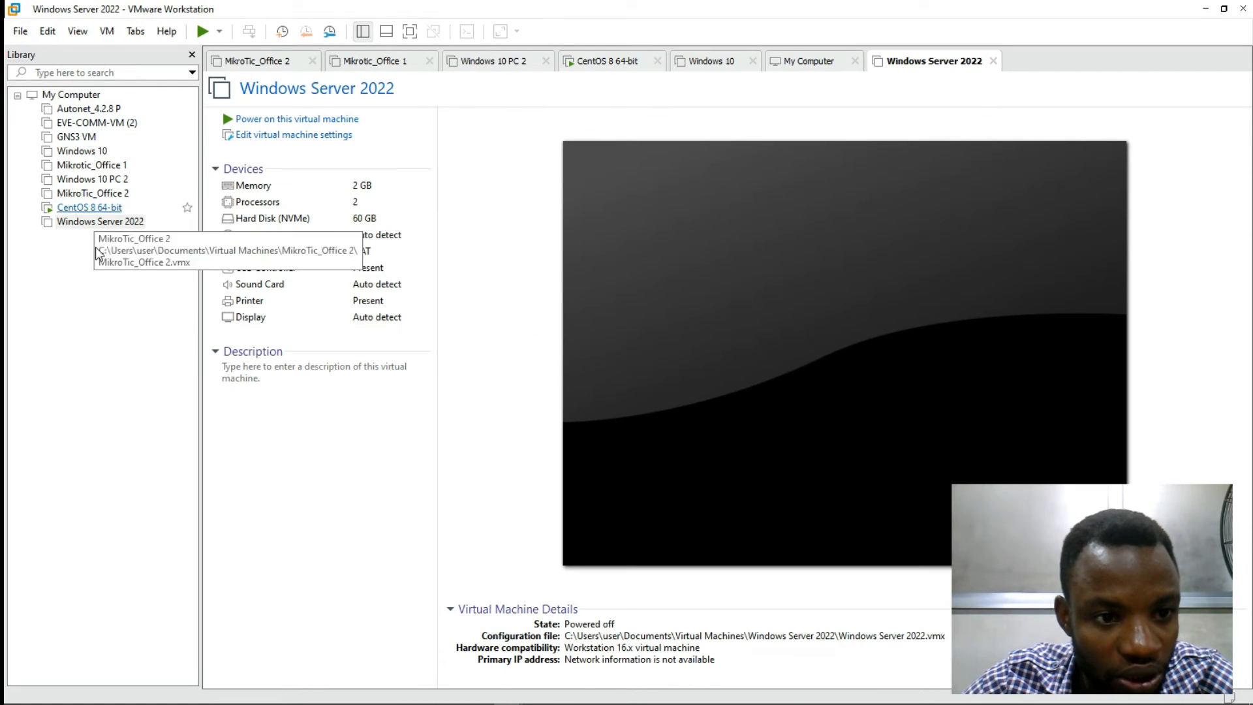
left_click(83, 224)
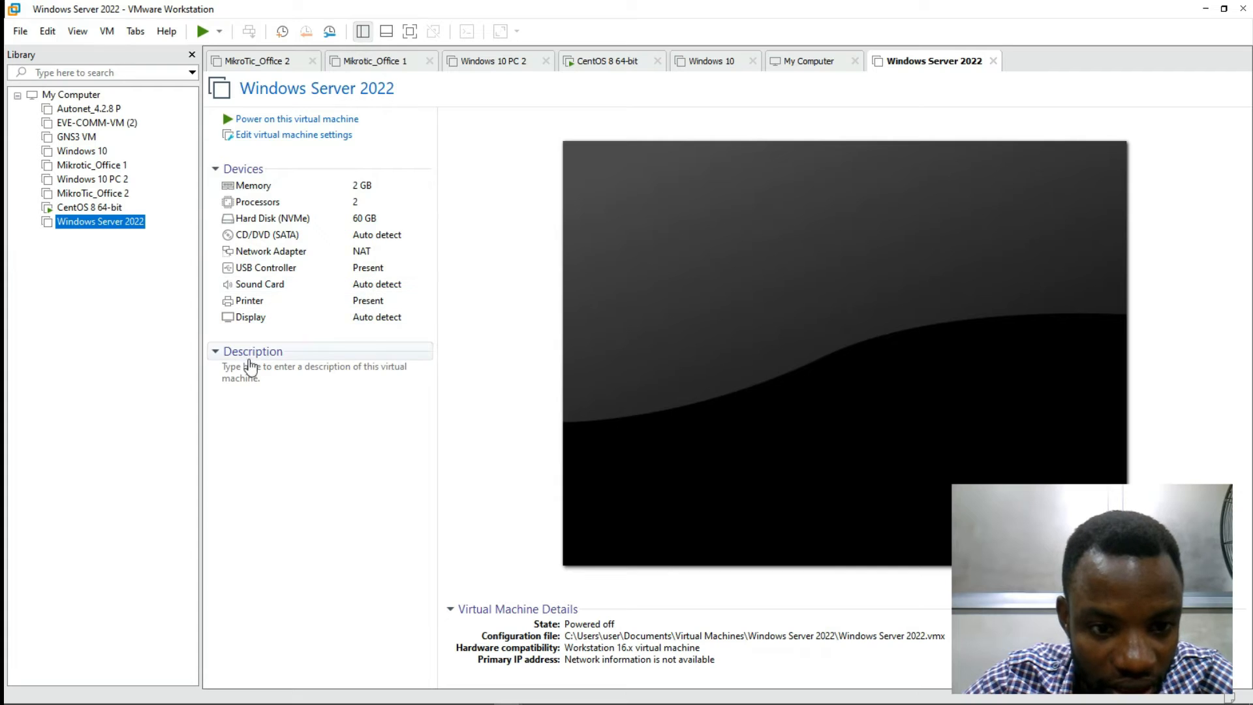
left_click(350, 189)
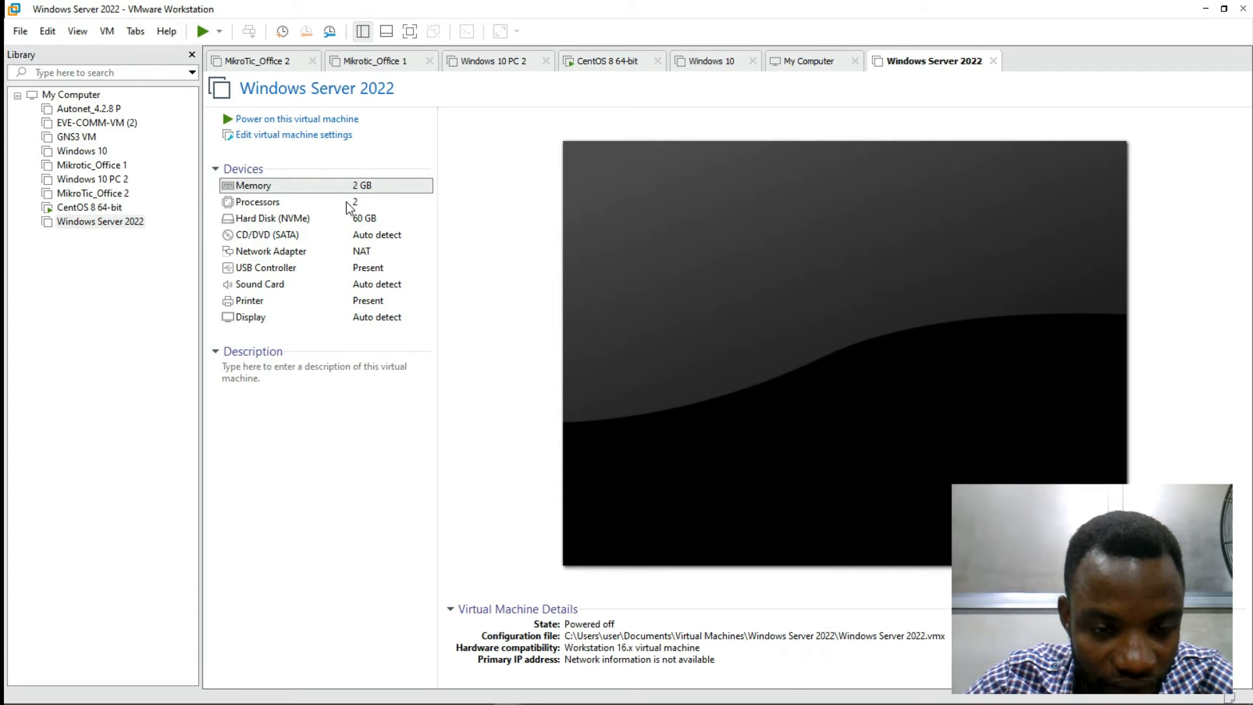
double_click(348, 190)
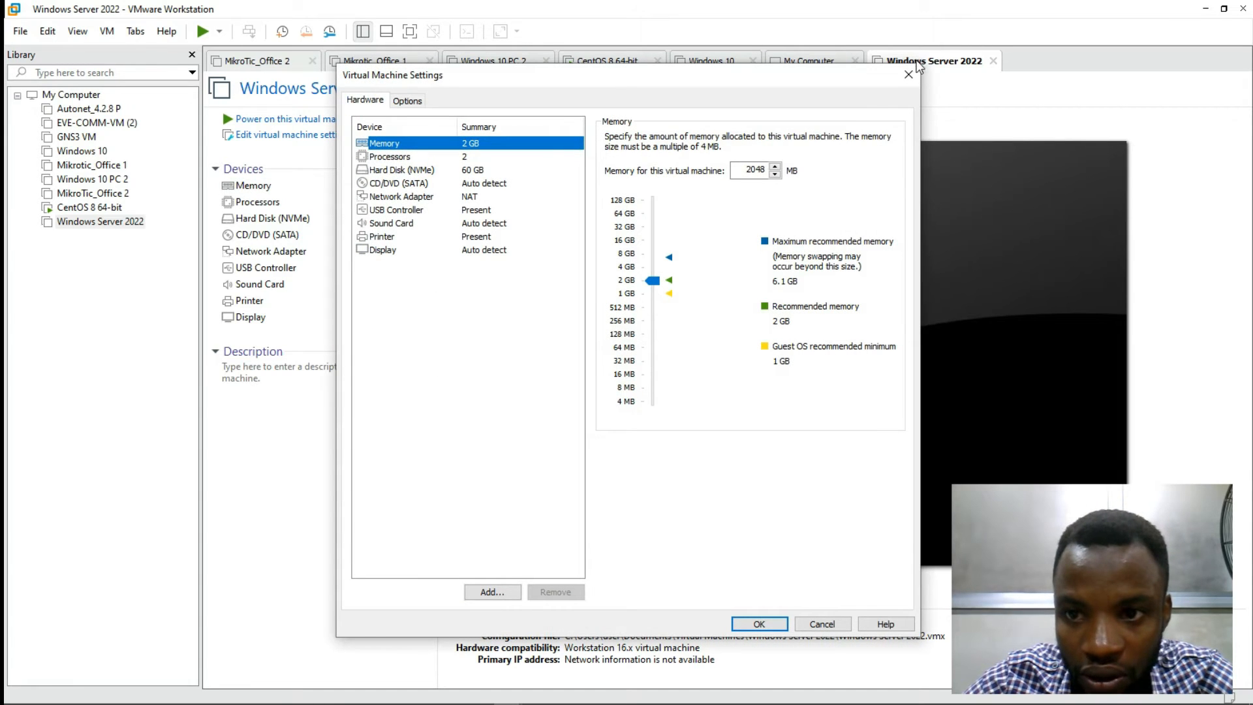
left_click(907, 74)
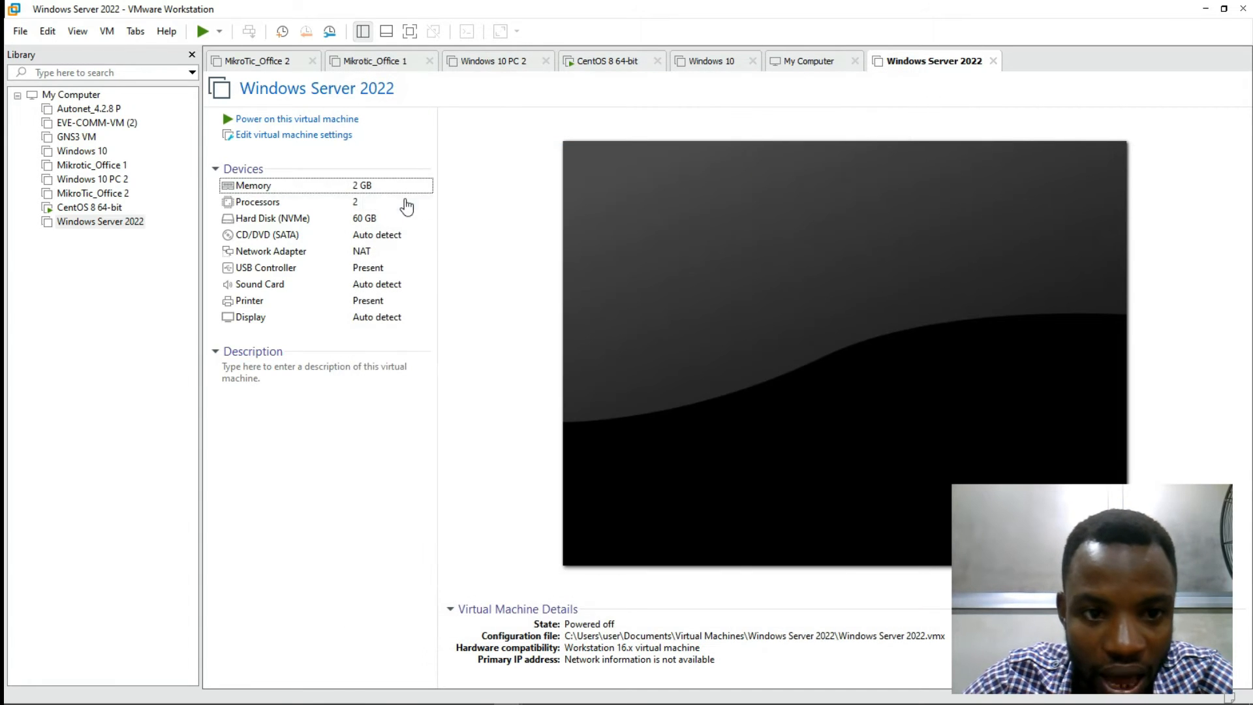
left_click(280, 138)
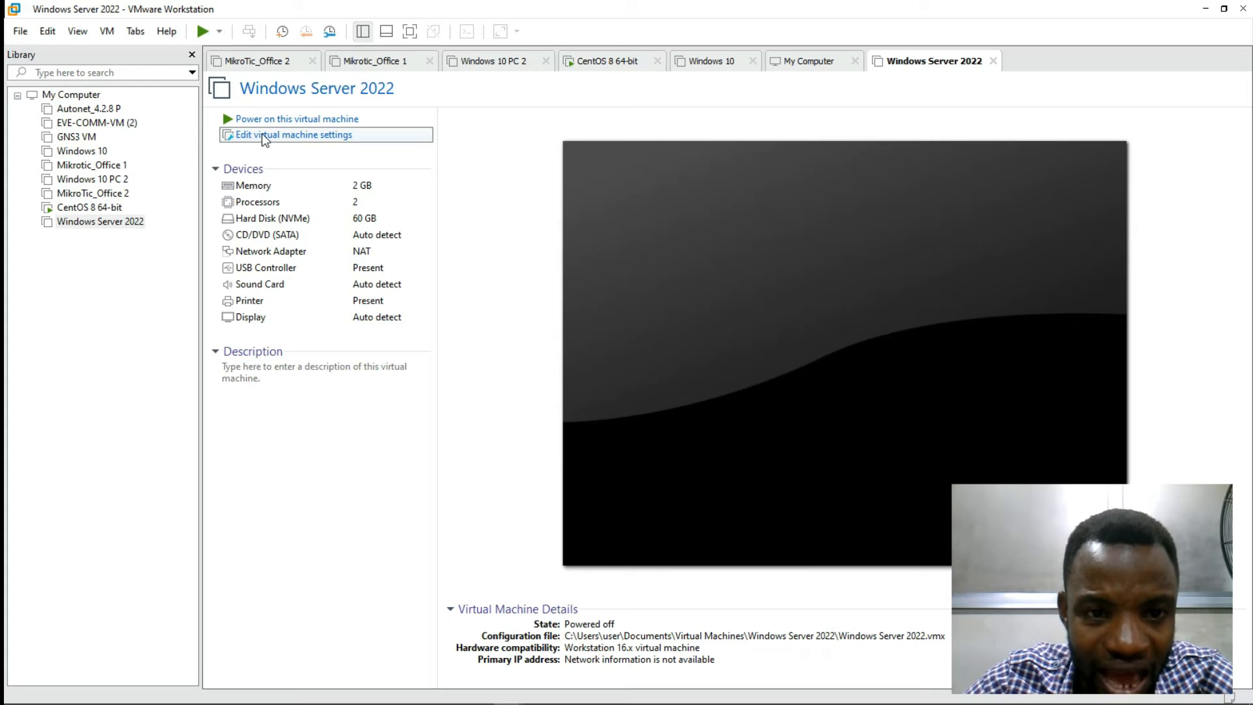
Step: Review the new VM's processor, memory and hard disk settings
left_click_drag(420, 78, 522, 91)
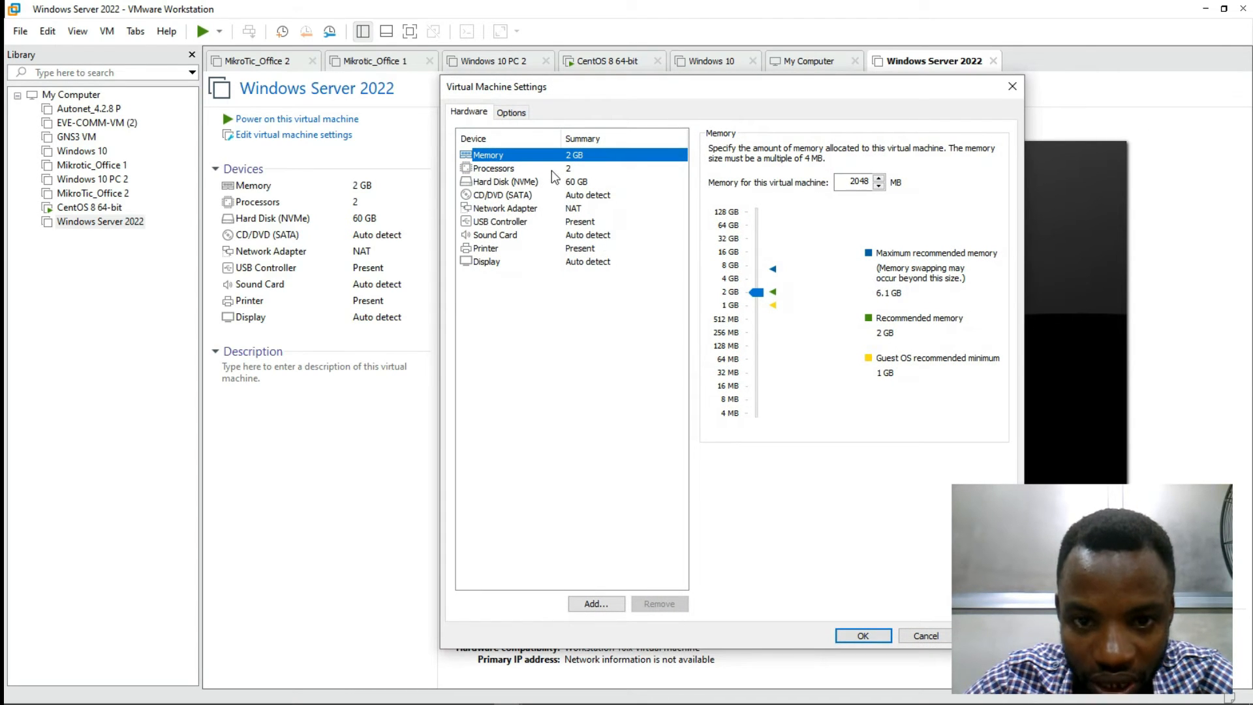
left_click(509, 172)
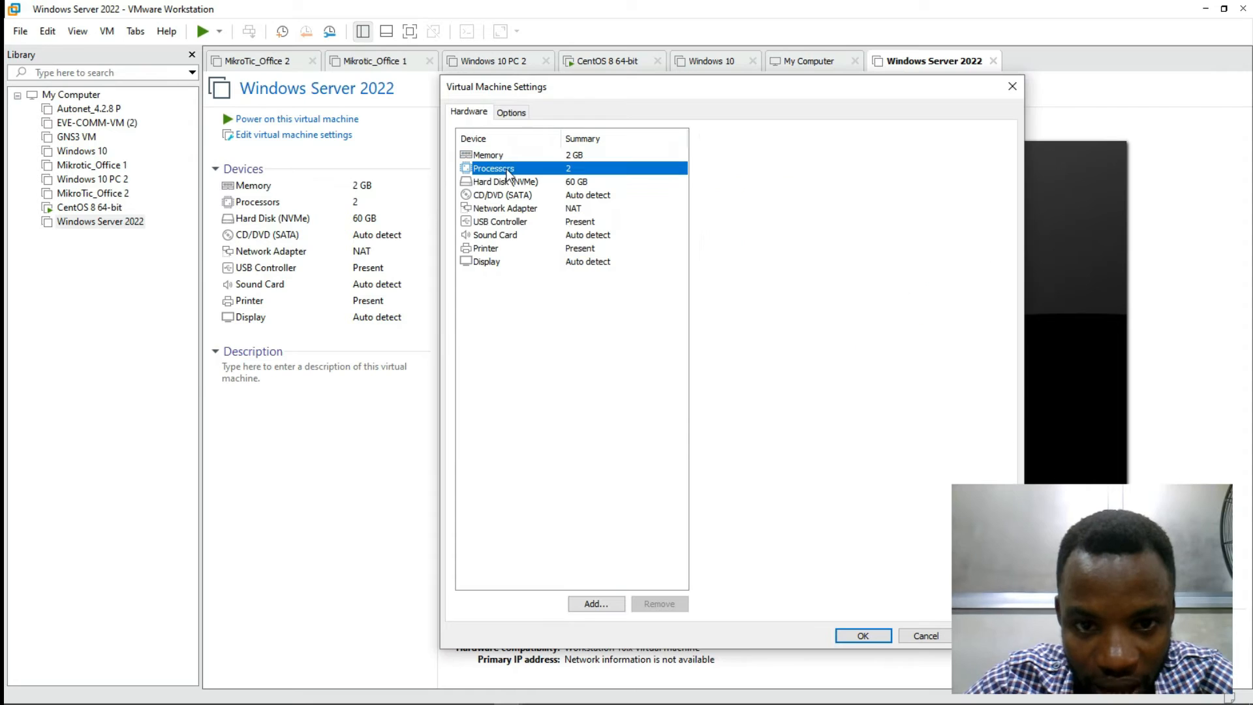
left_click(535, 157)
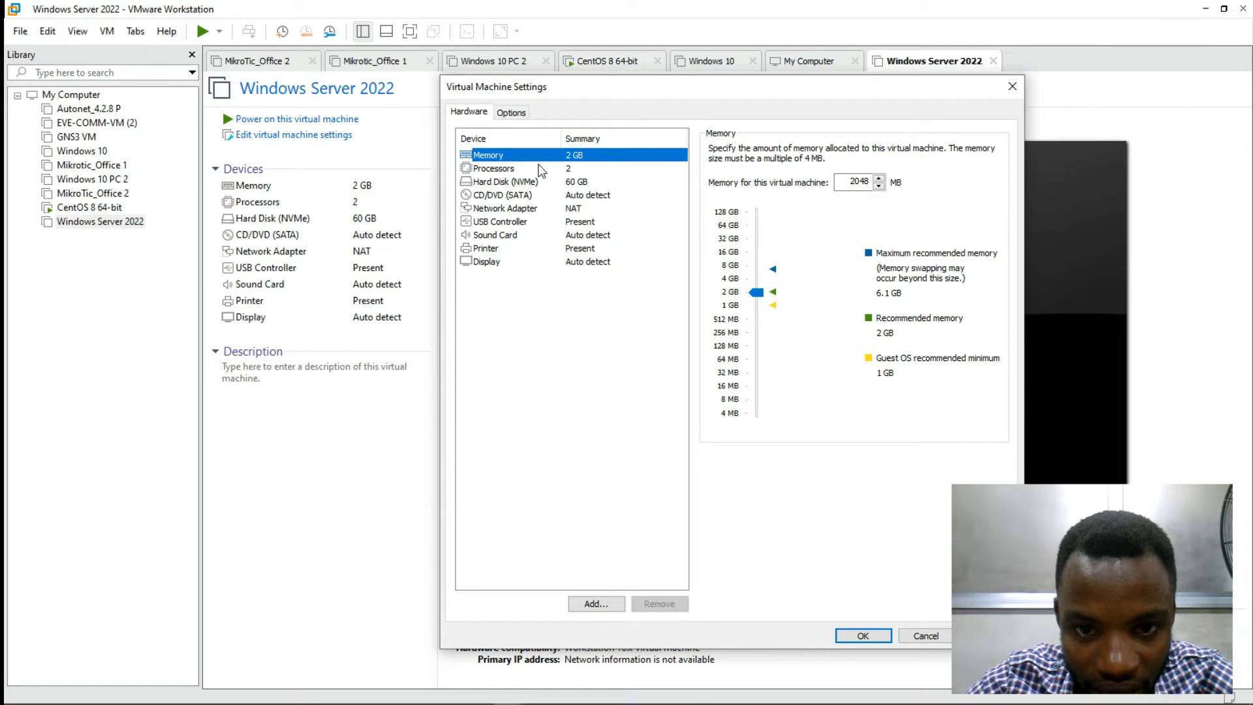
left_click(541, 171)
left_click(524, 184)
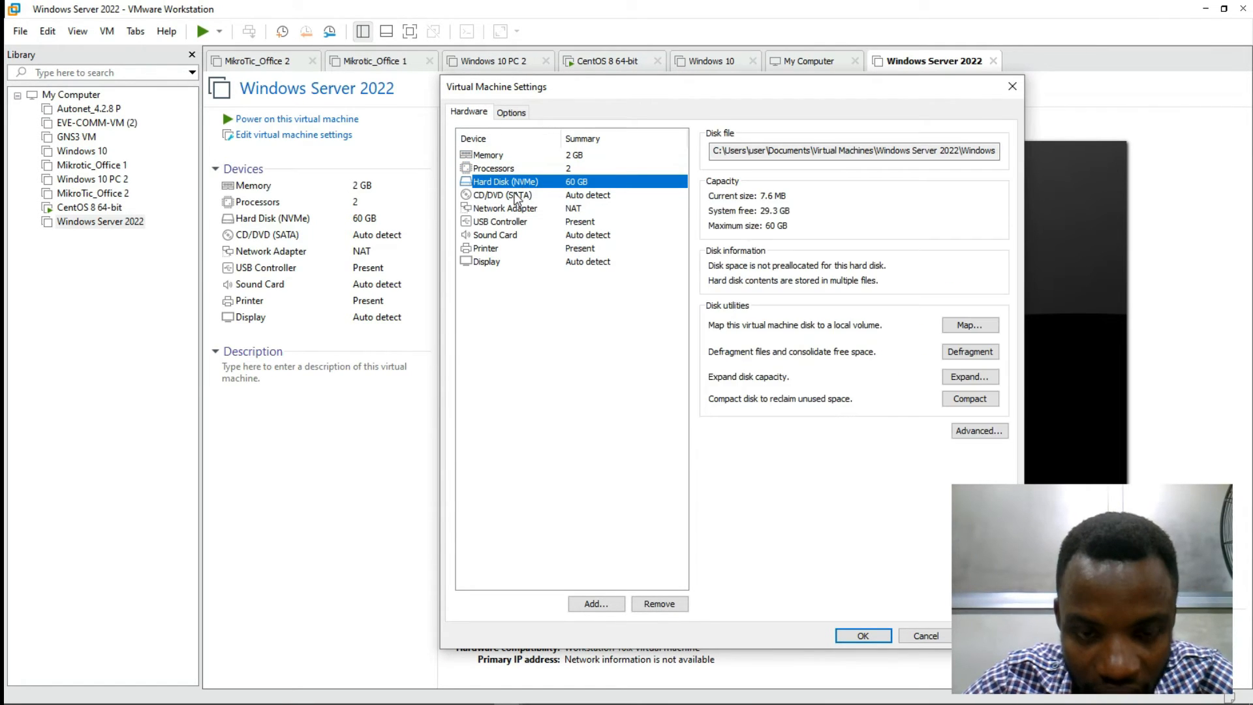
Step: Point the CD/DVD (SATA) drive at the Windows Server evaluation ISO from Downloads
left_click(517, 196)
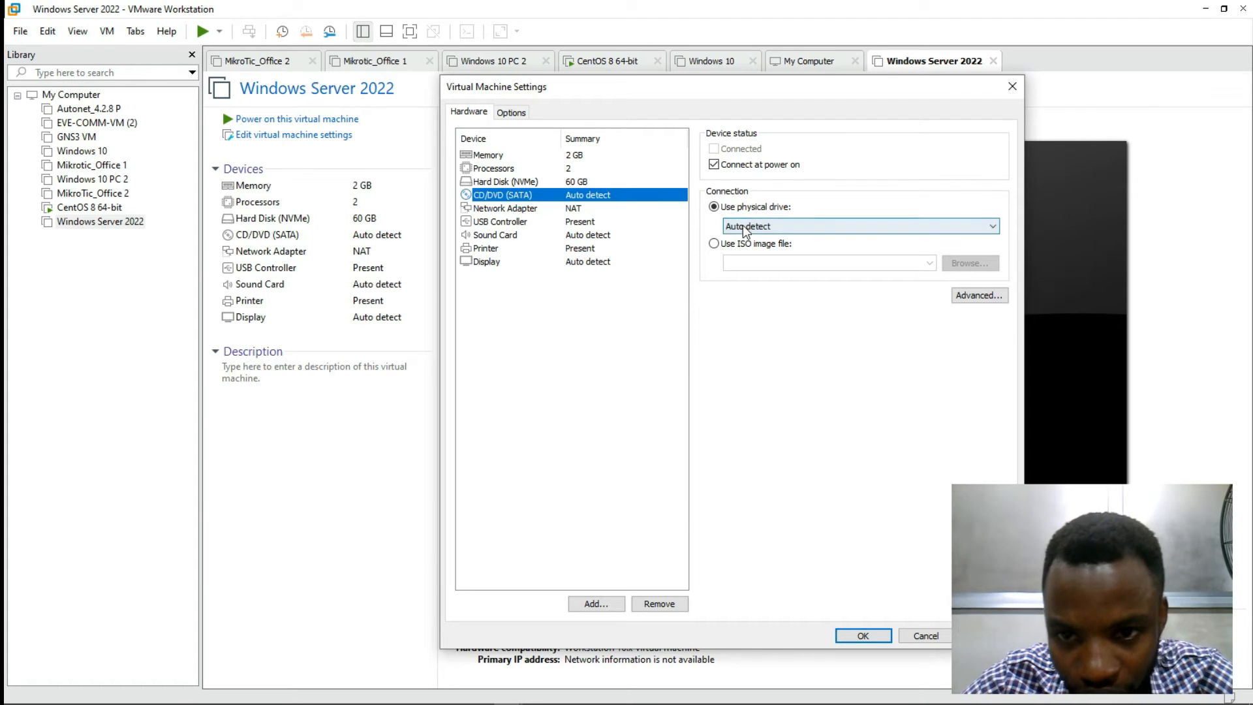
left_click(714, 244)
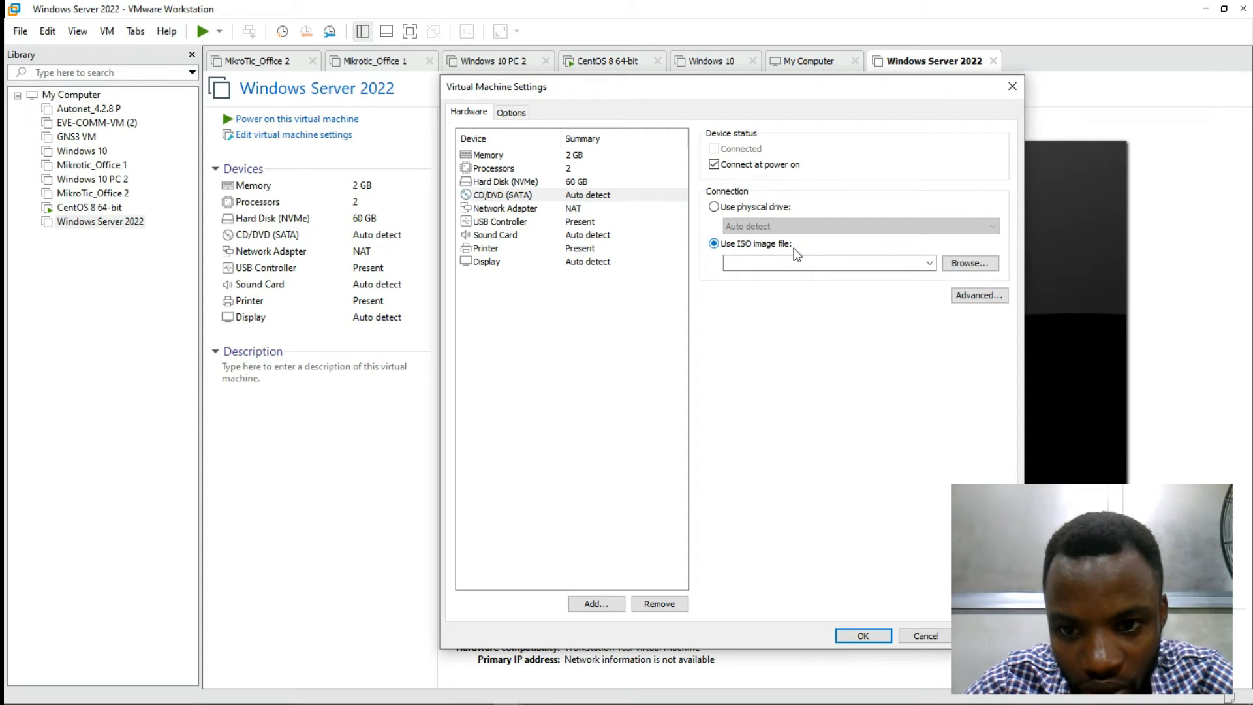
left_click(734, 209)
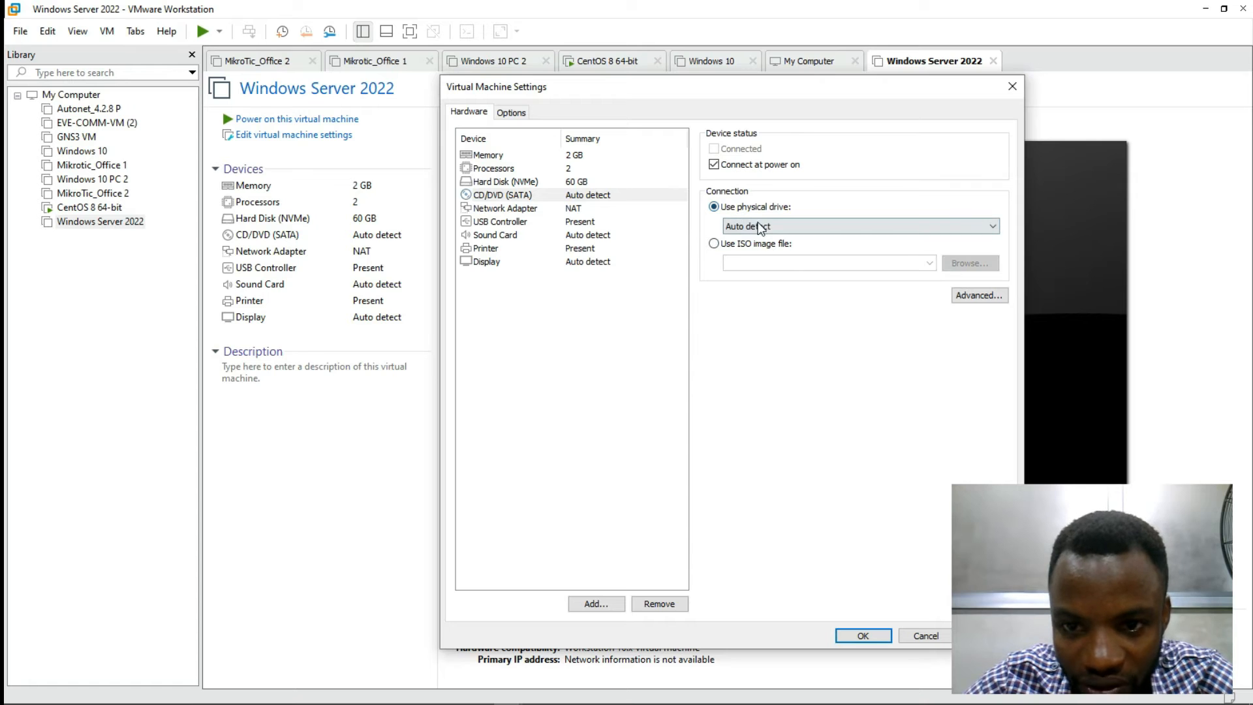
left_click(758, 227)
left_click(760, 232)
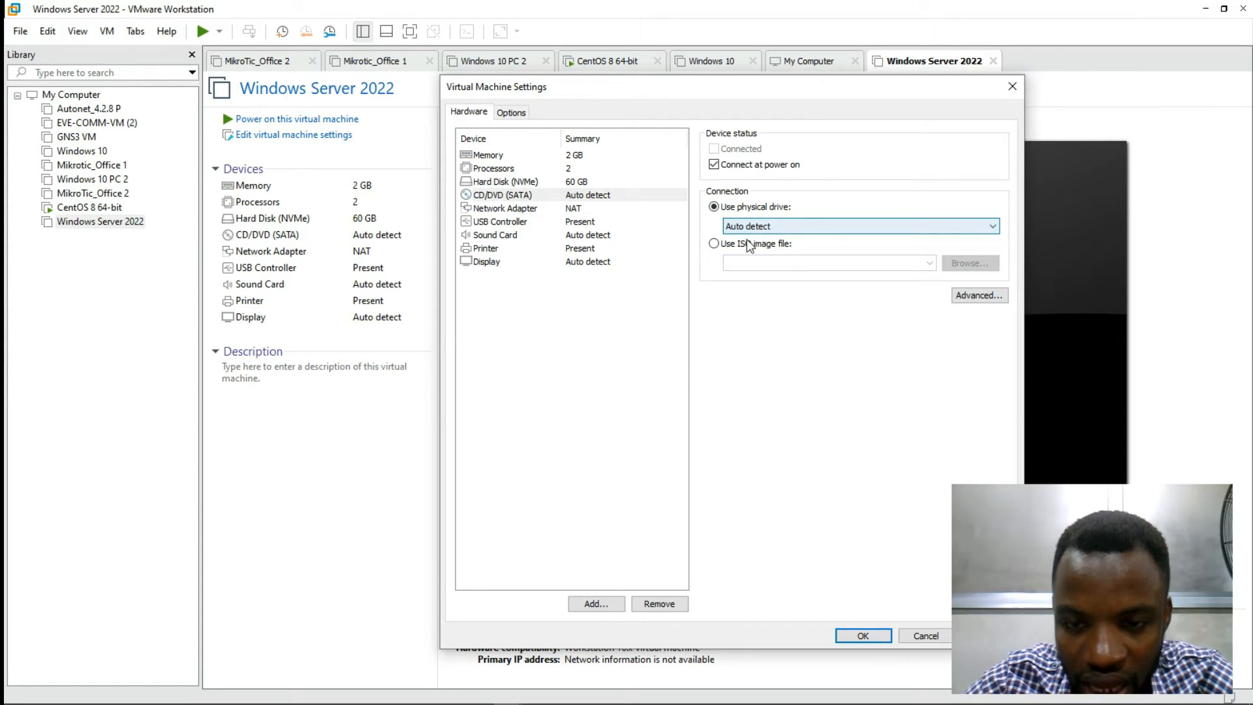
left_click(714, 245)
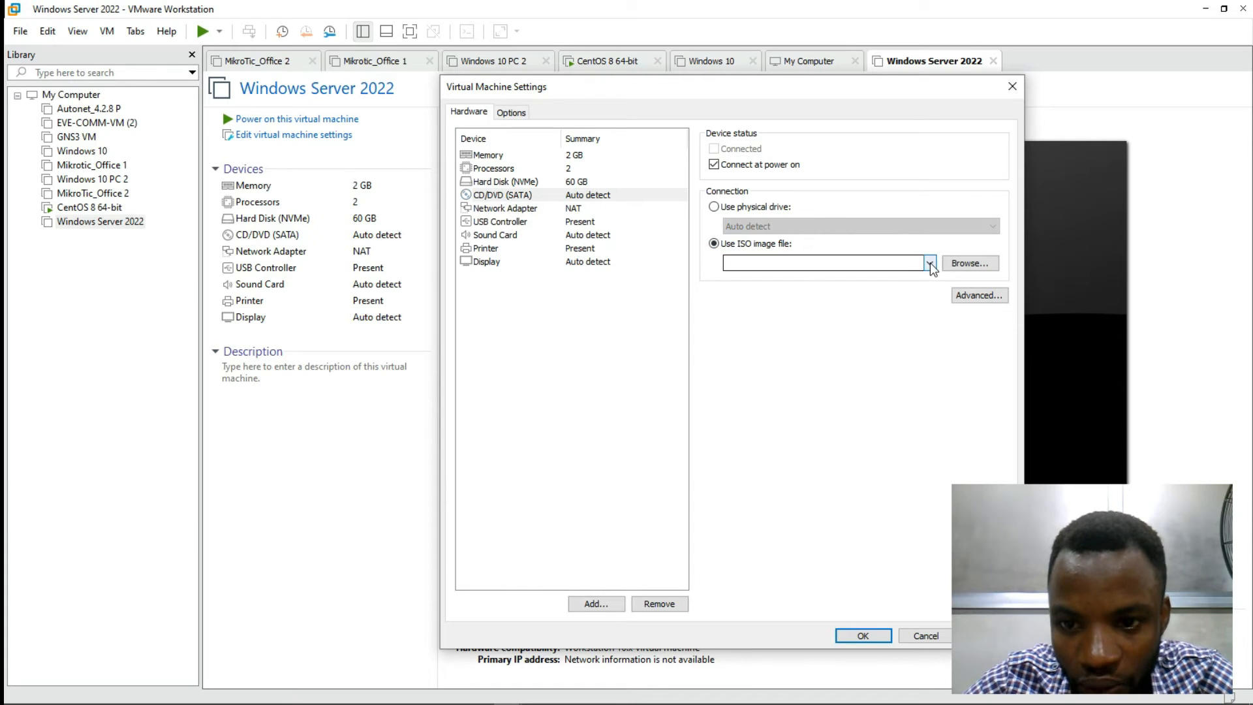
left_click(963, 265)
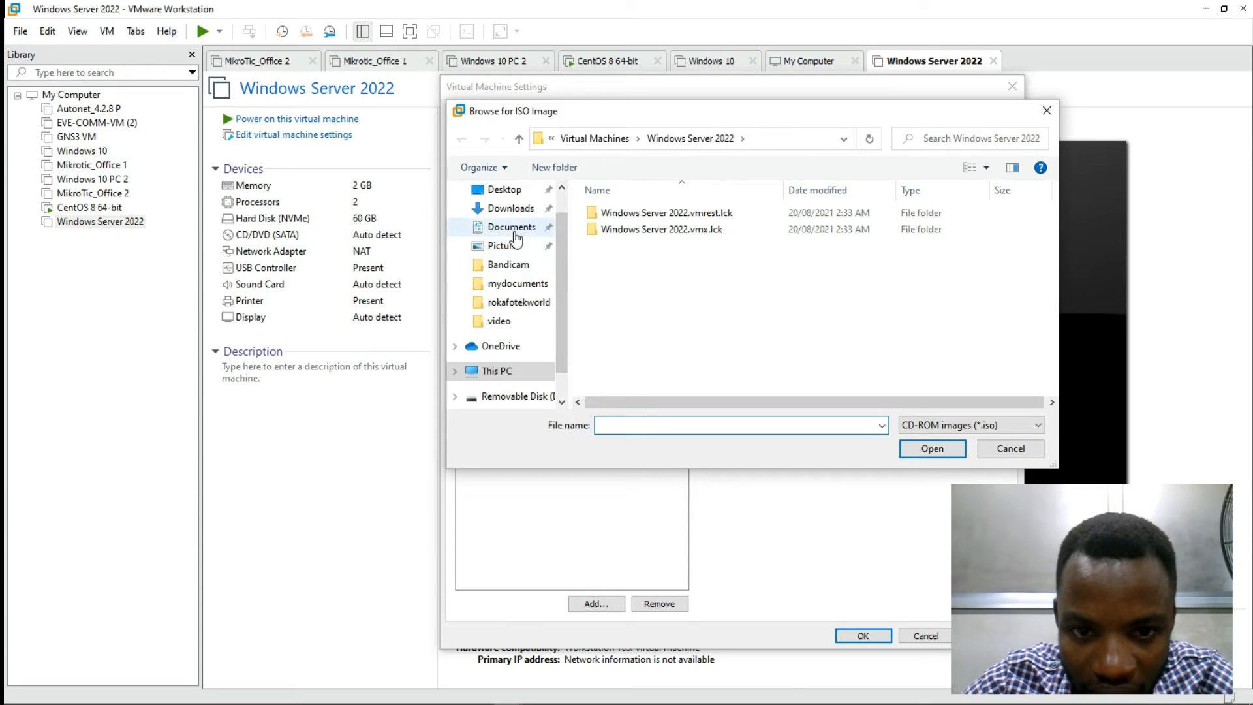
left_click(515, 209)
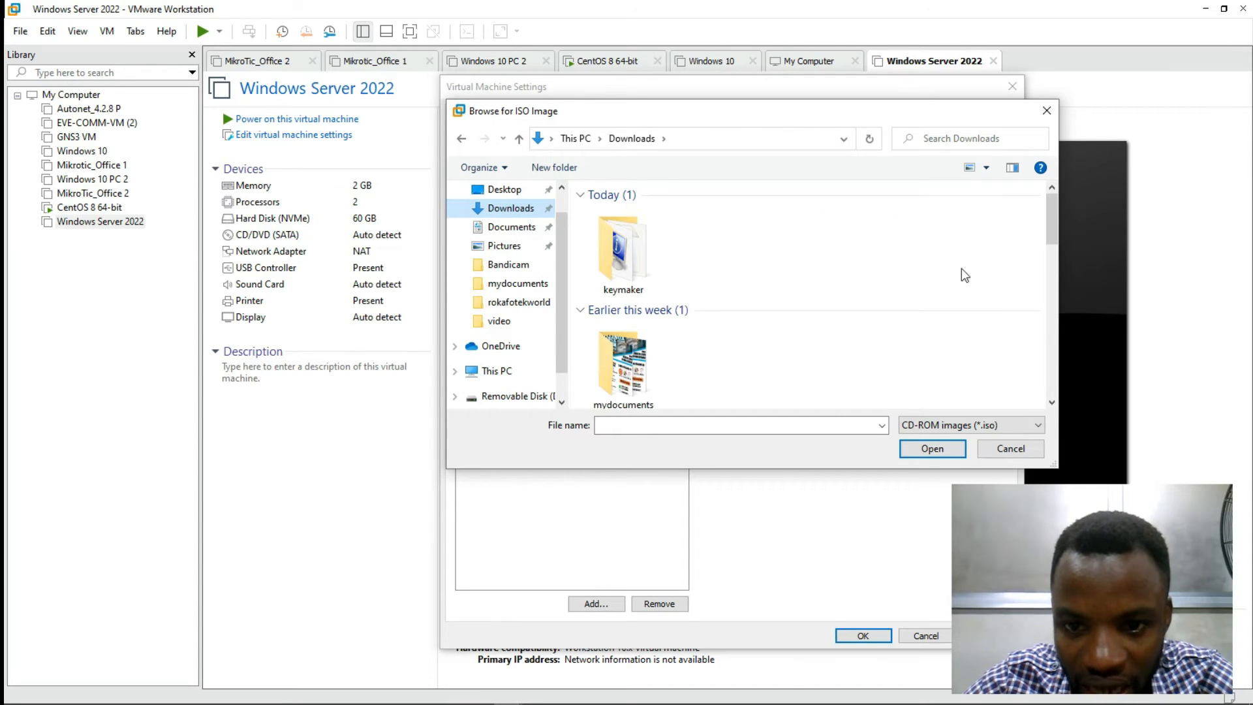
left_click_drag(1047, 201, 1048, 331)
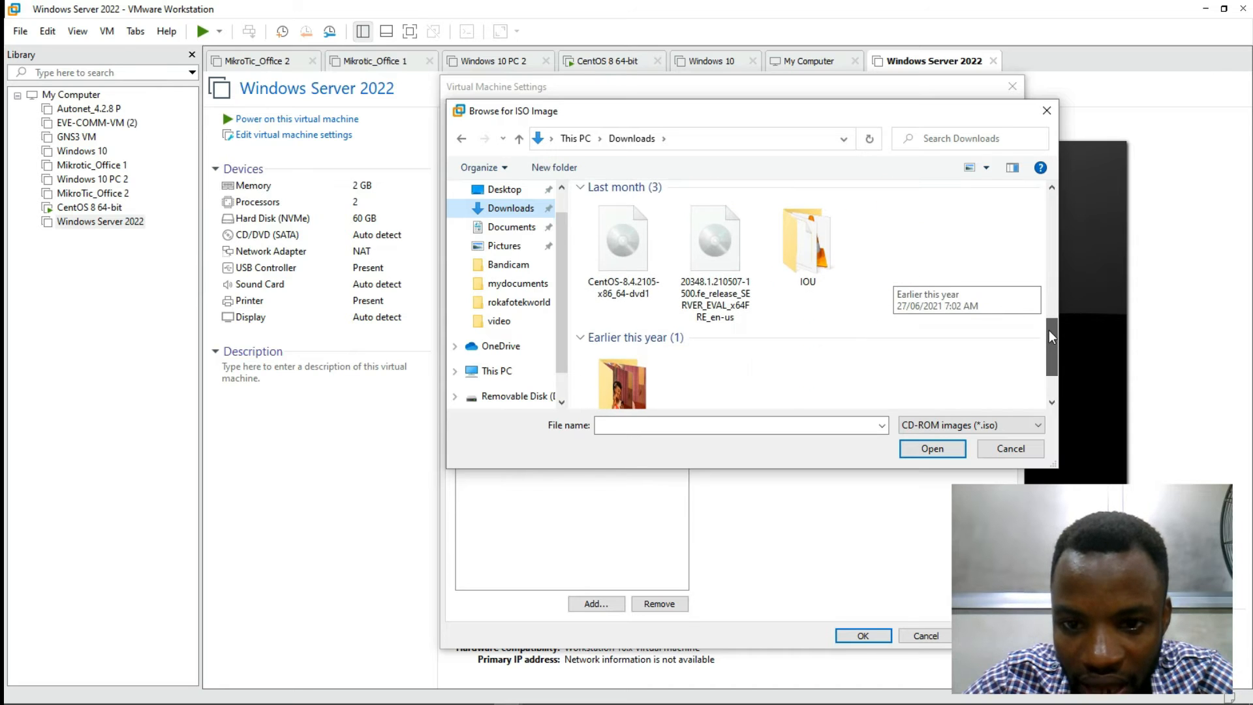
left_click(730, 261)
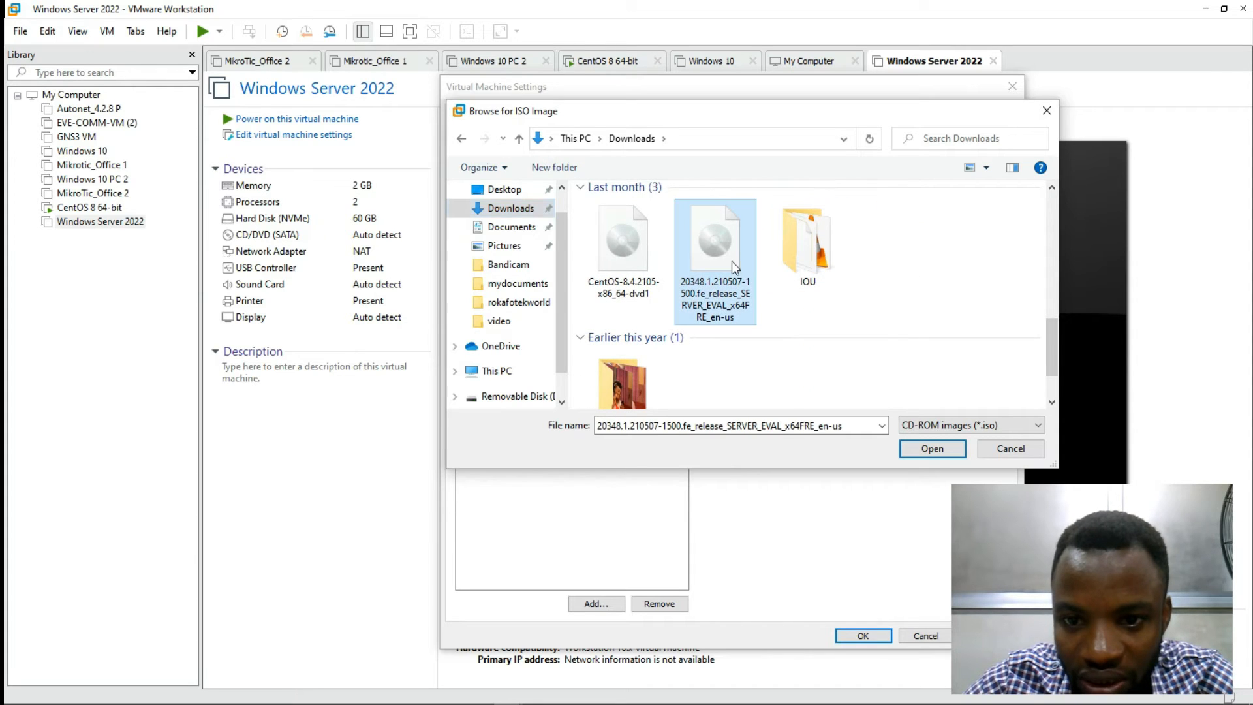
left_click(929, 448)
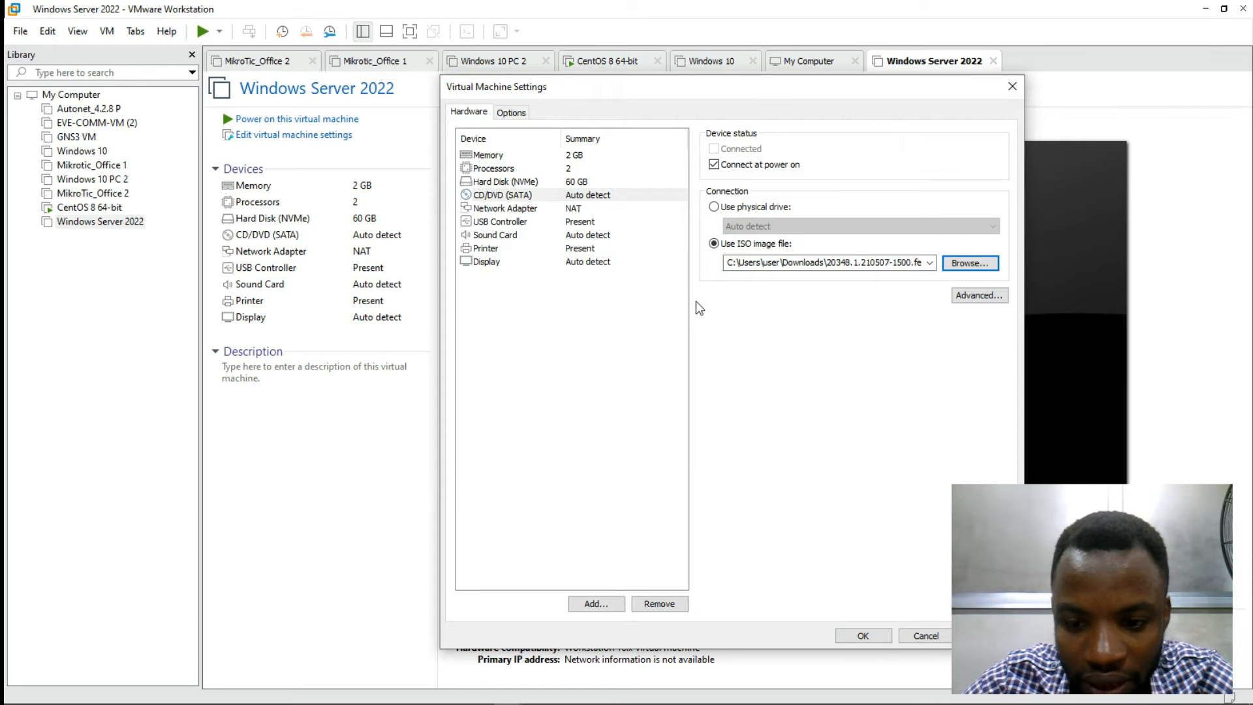
Step: Save the ISO setting and power on the VM, which times out to EFI Network boot
left_click(864, 636)
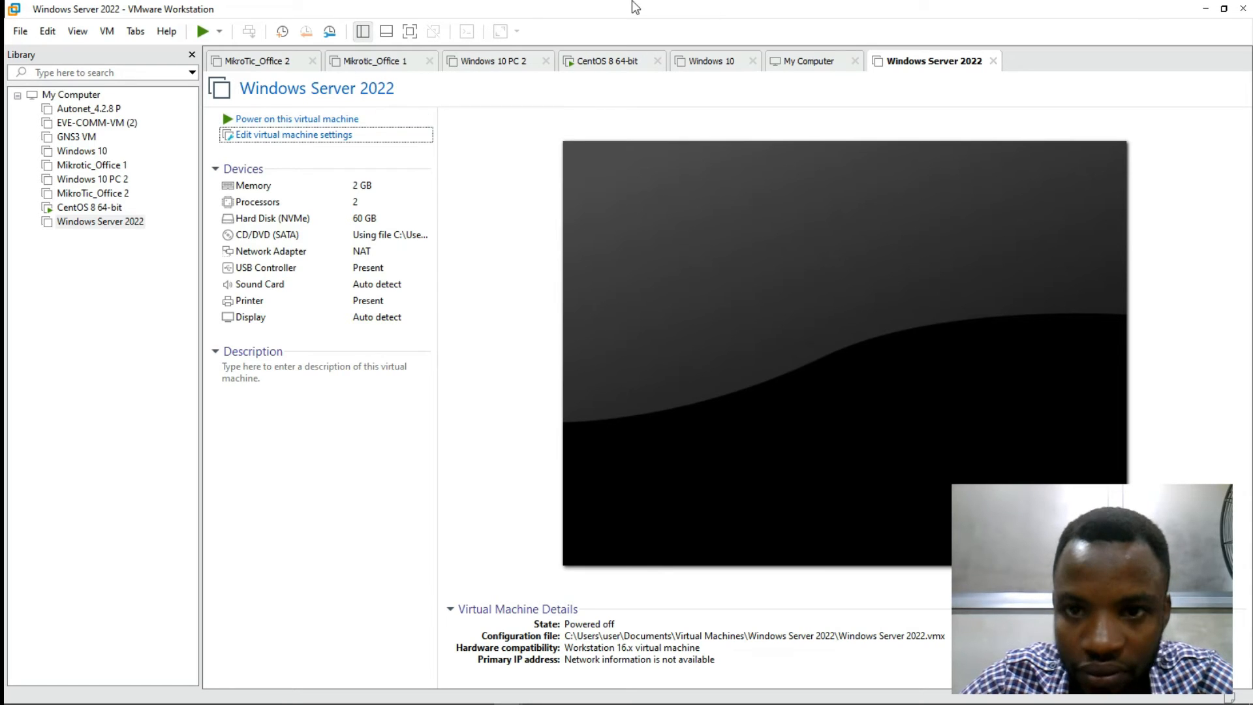
mouse_move(699, 8)
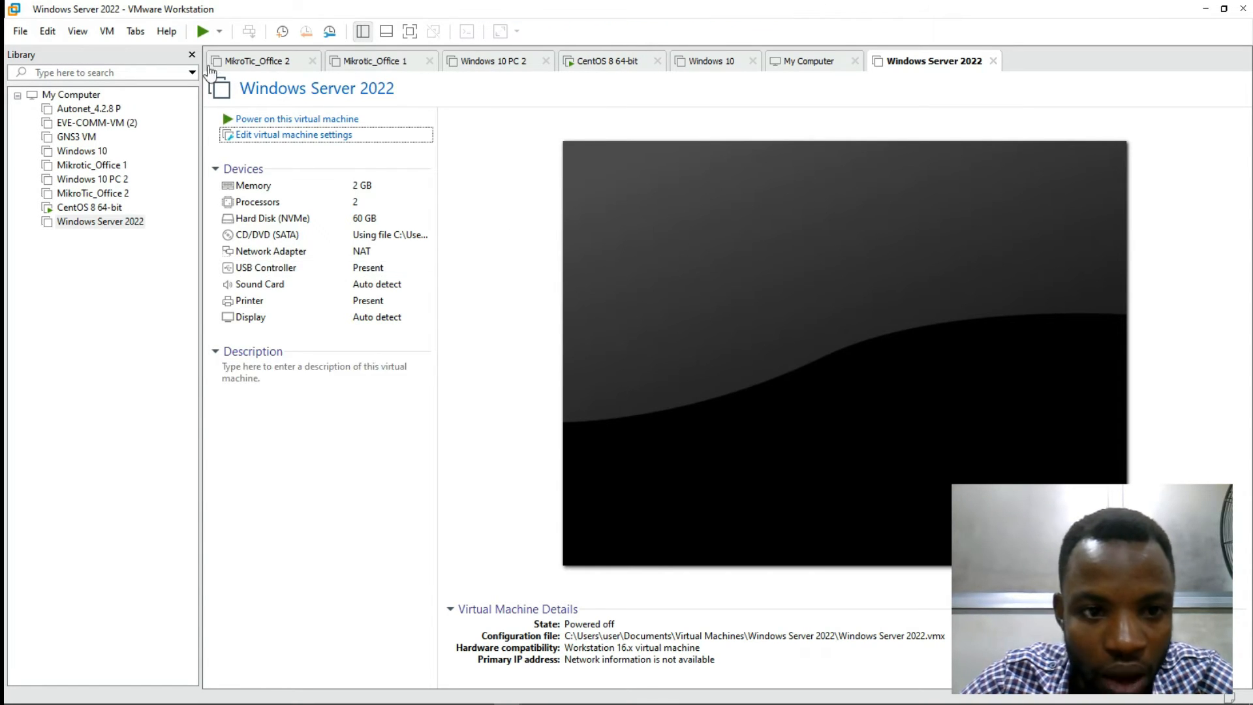
left_click(268, 121)
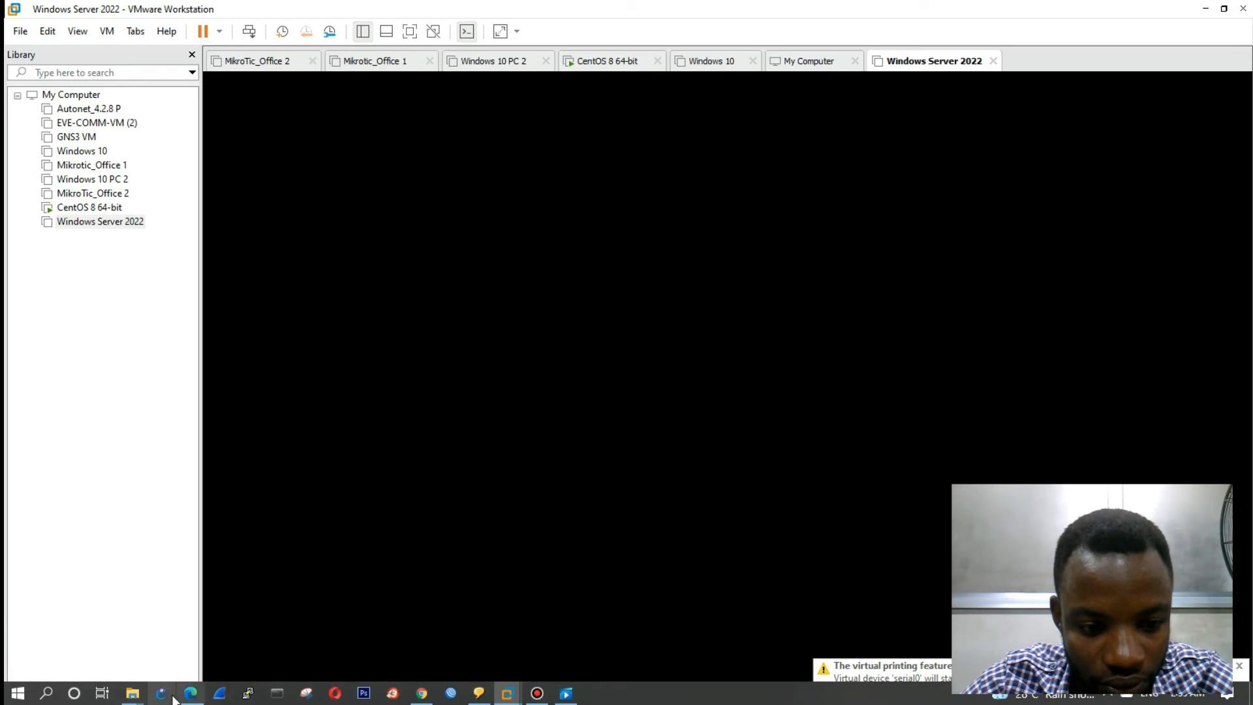
mouse_move(142, 697)
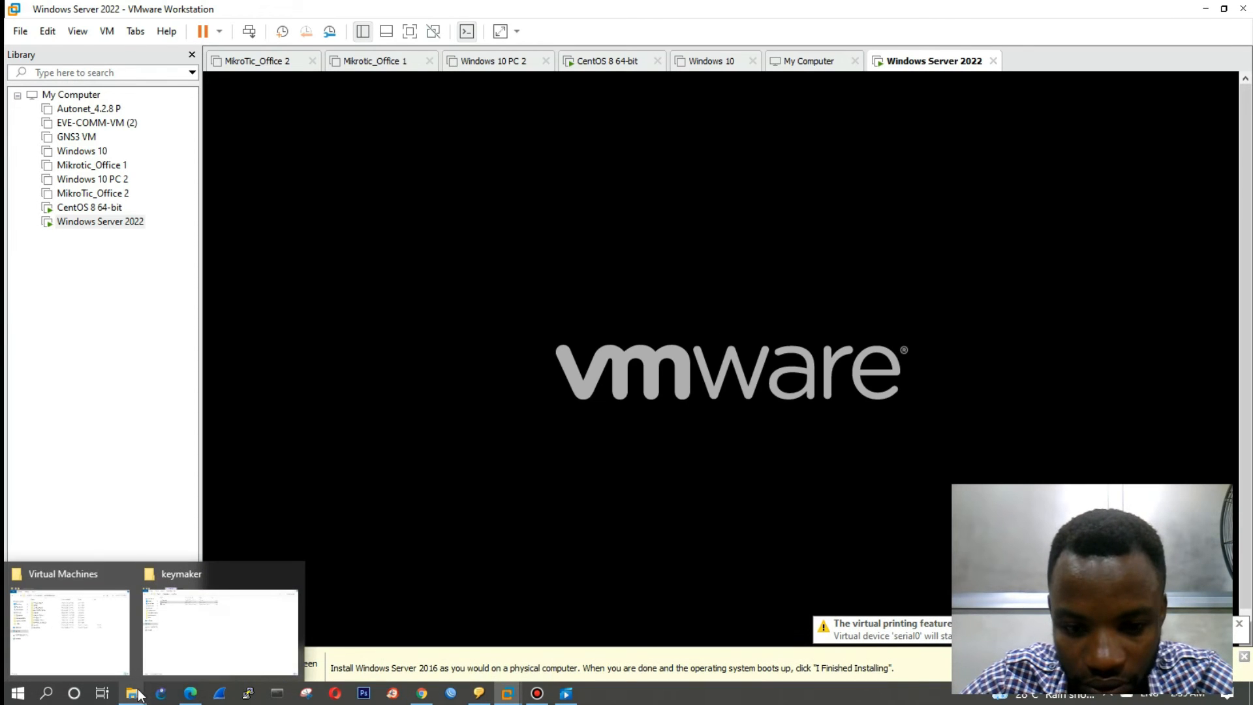
left_click(692, 253)
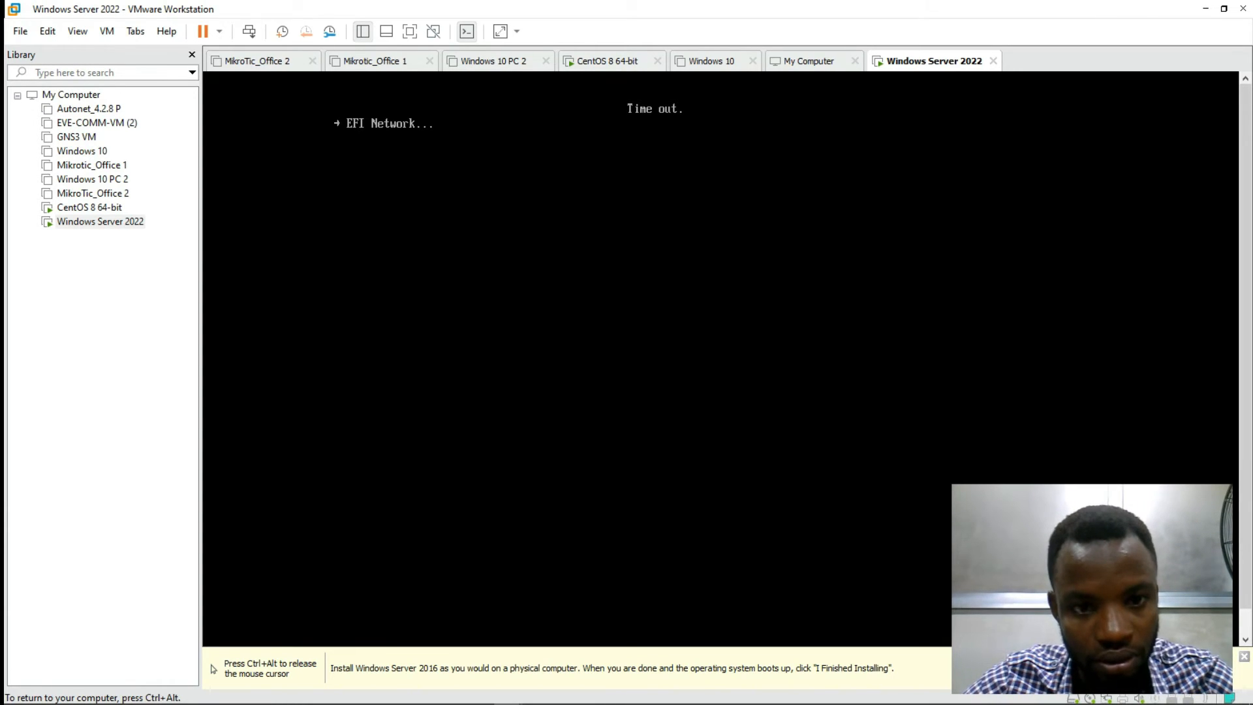
key("ctrl+alt")
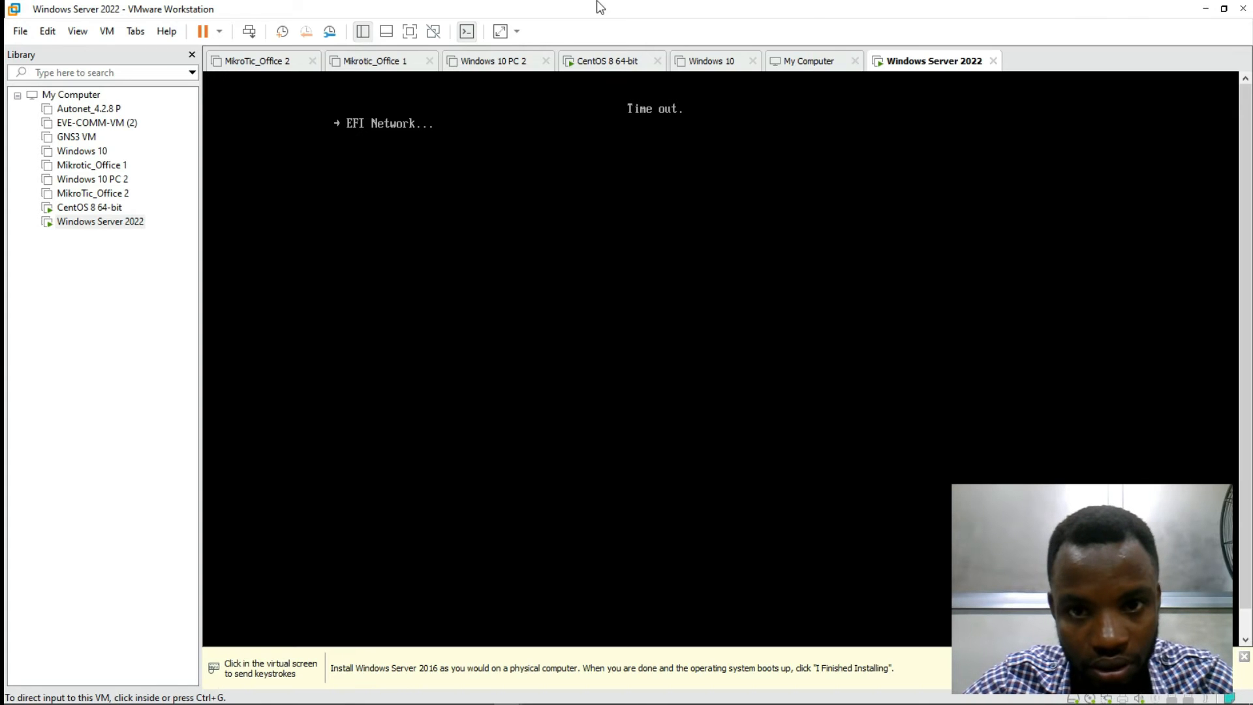
Step: Let the Windows Server VM boot from the ISO to the Windows logo and minimize File Explorer
mouse_move(652, 9)
left_click(701, 9)
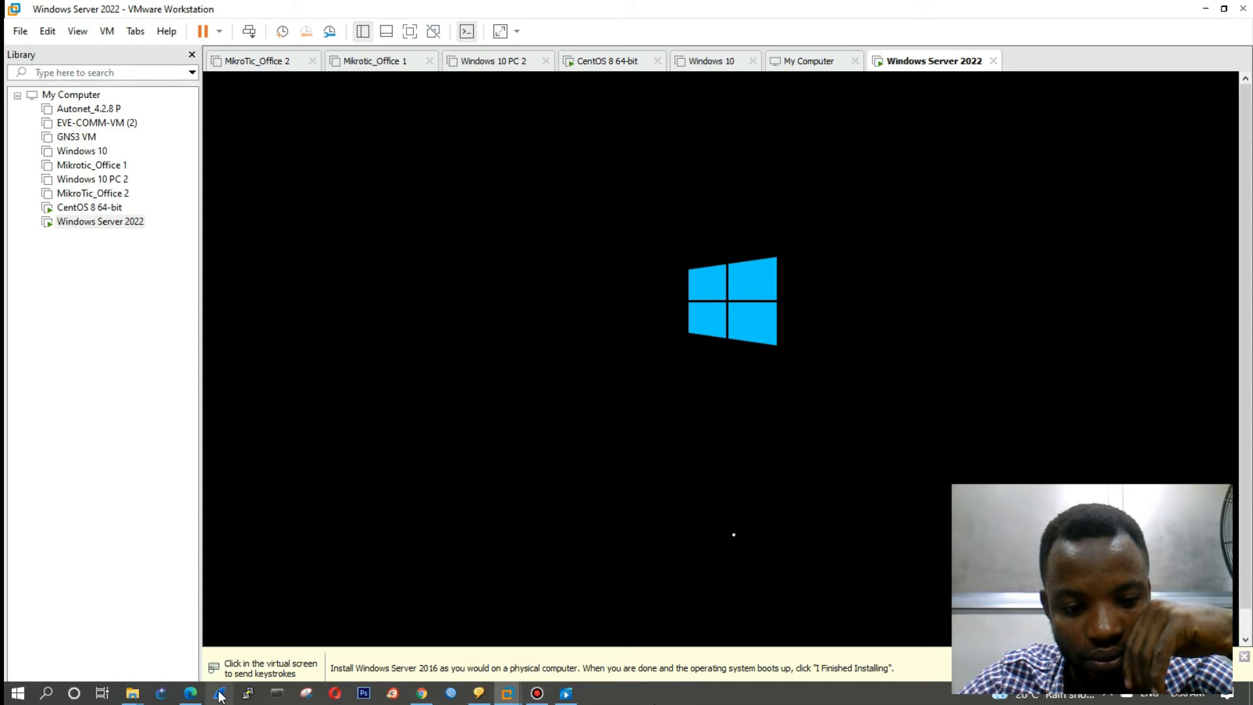
mouse_move(132, 693)
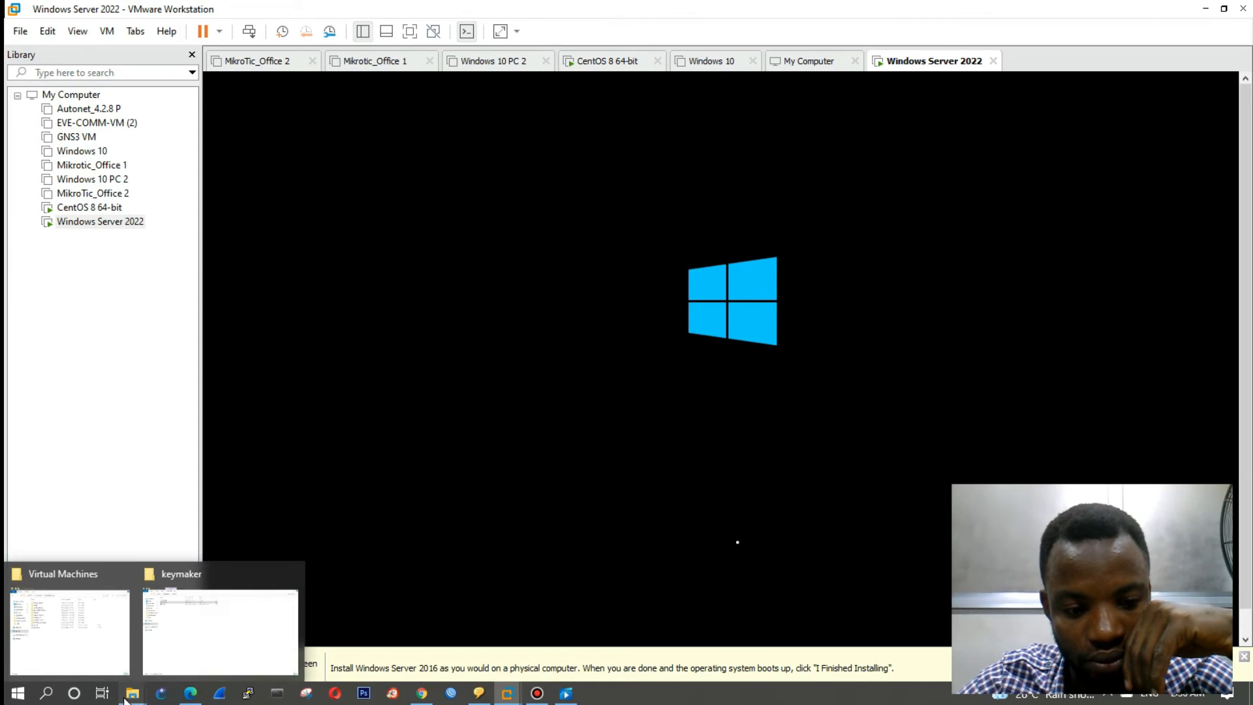
left_click(91, 629)
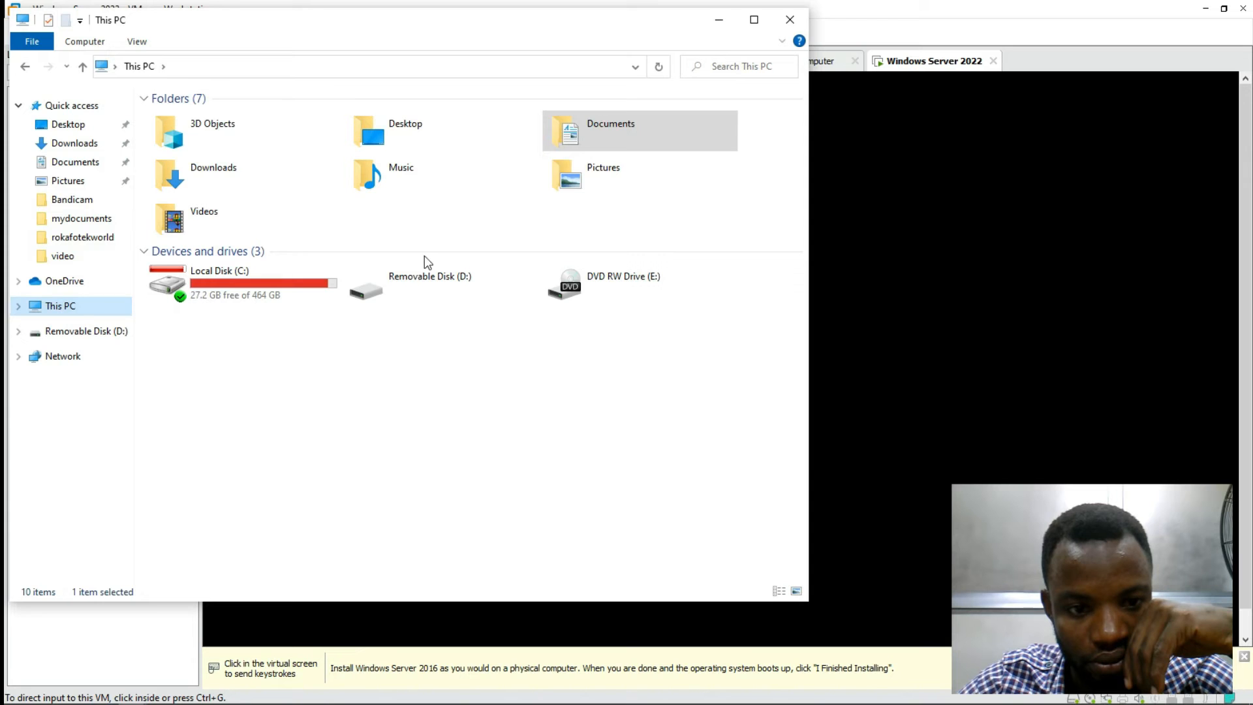
left_click(718, 21)
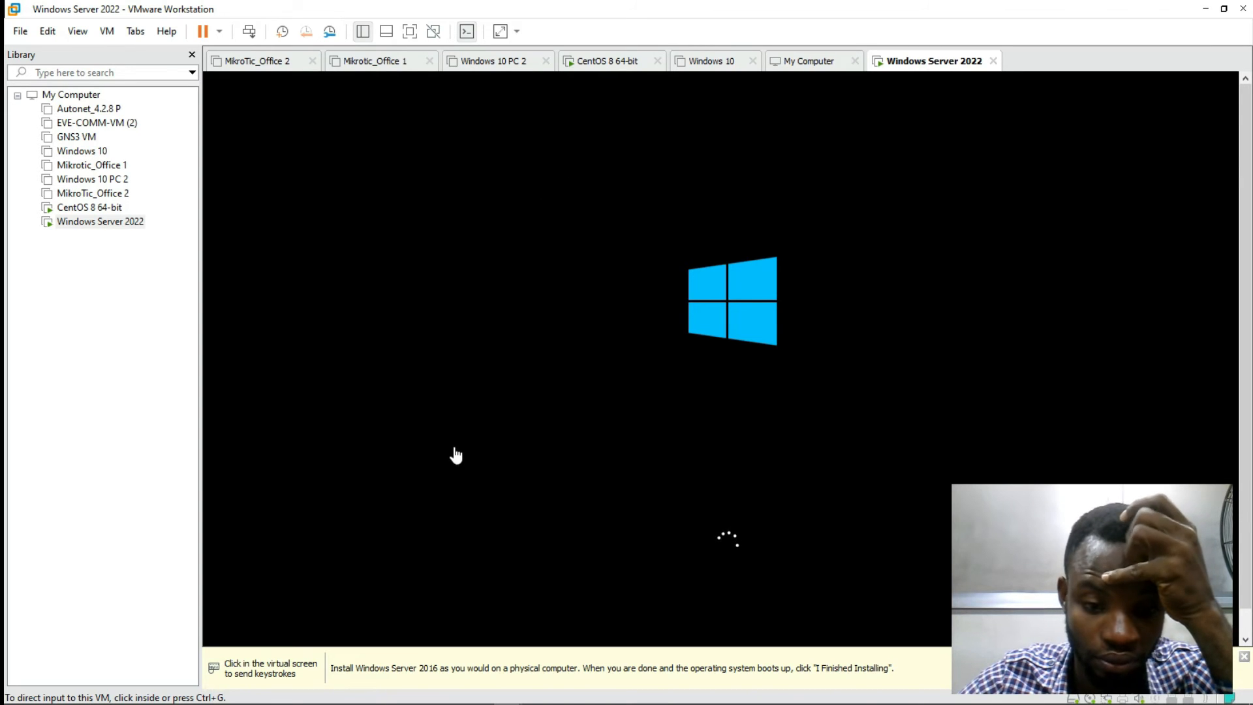
mouse_move(434, 703)
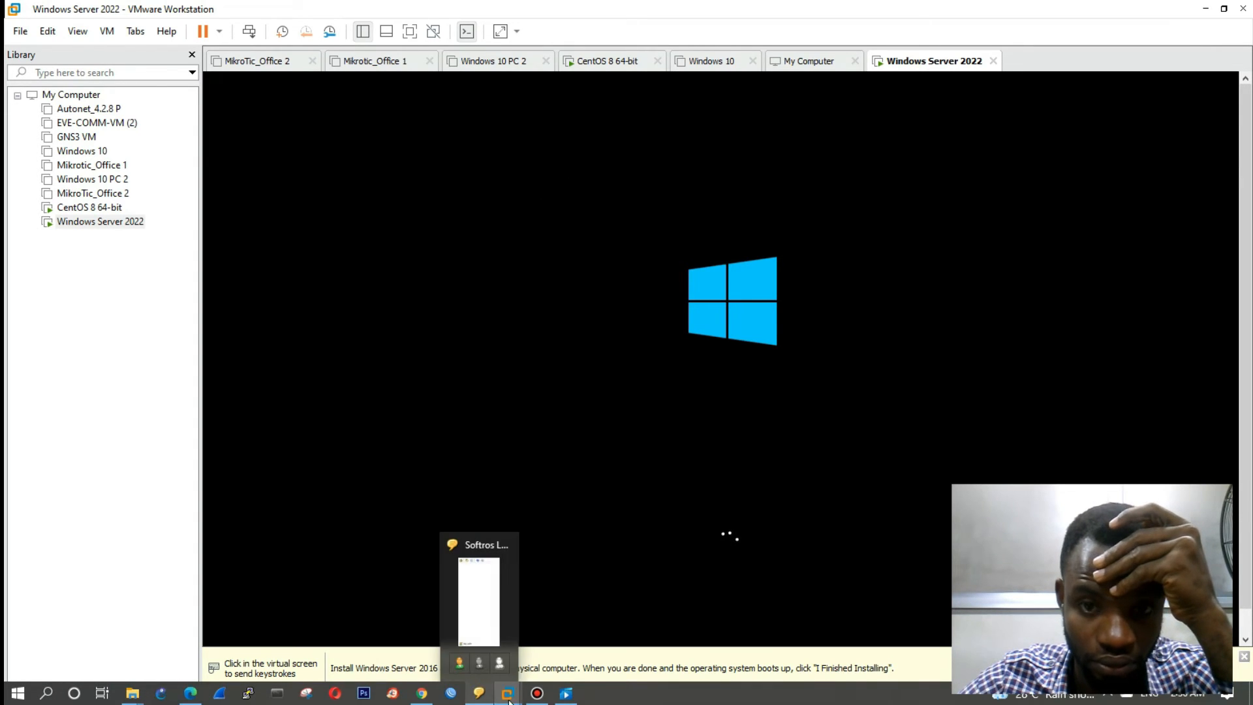
Step: Power off the CentOS 8 64-bit VM through its tab's Power > Power Off and confirm
left_click(615, 65)
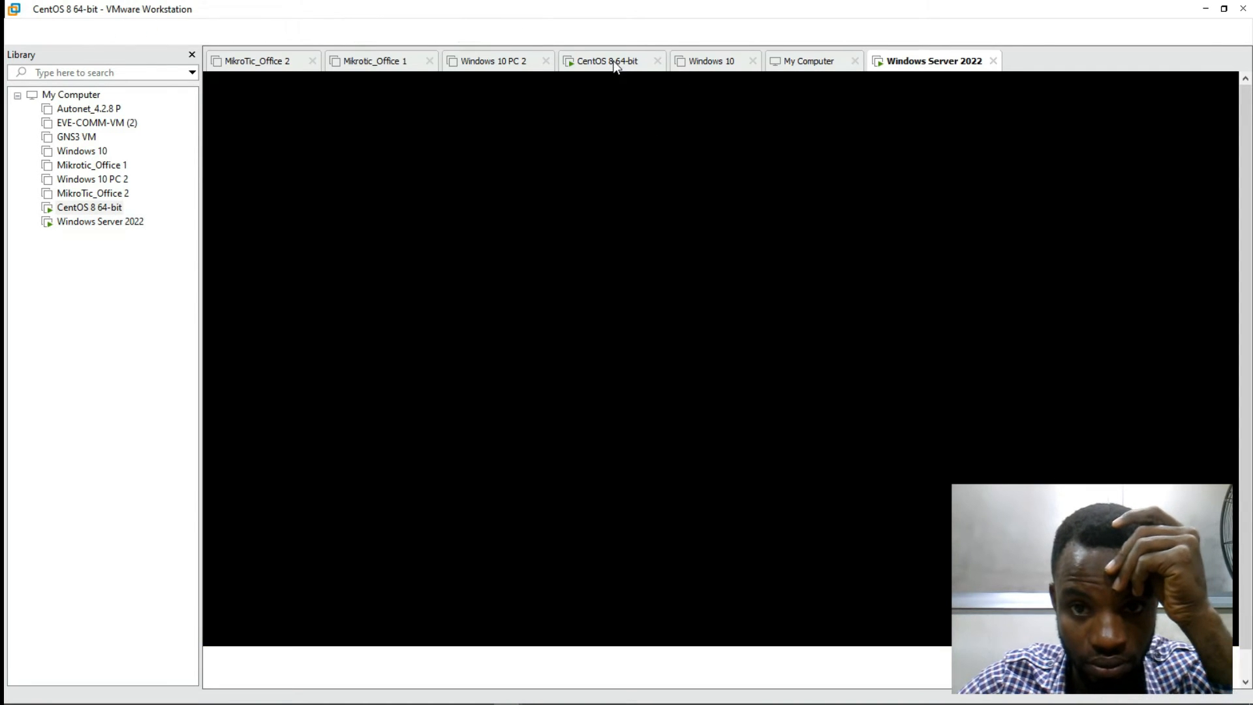
right_click(614, 65)
mouse_move(653, 98)
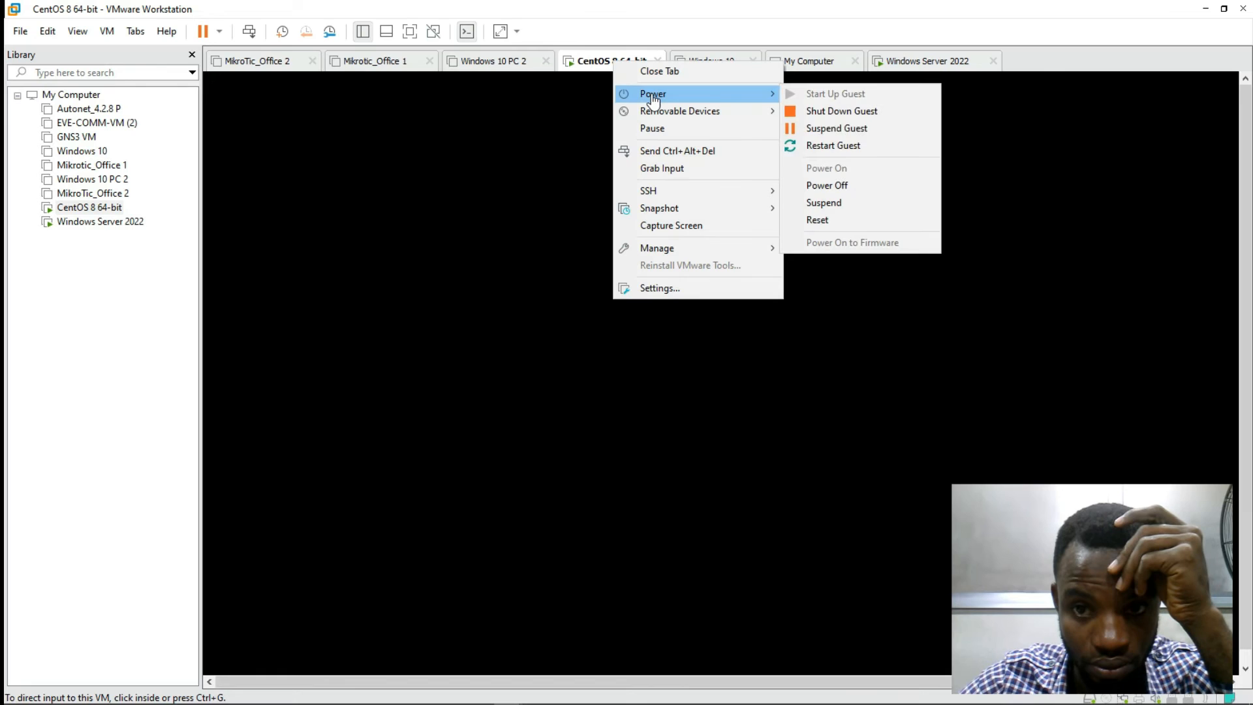
left_click(823, 185)
left_click(651, 400)
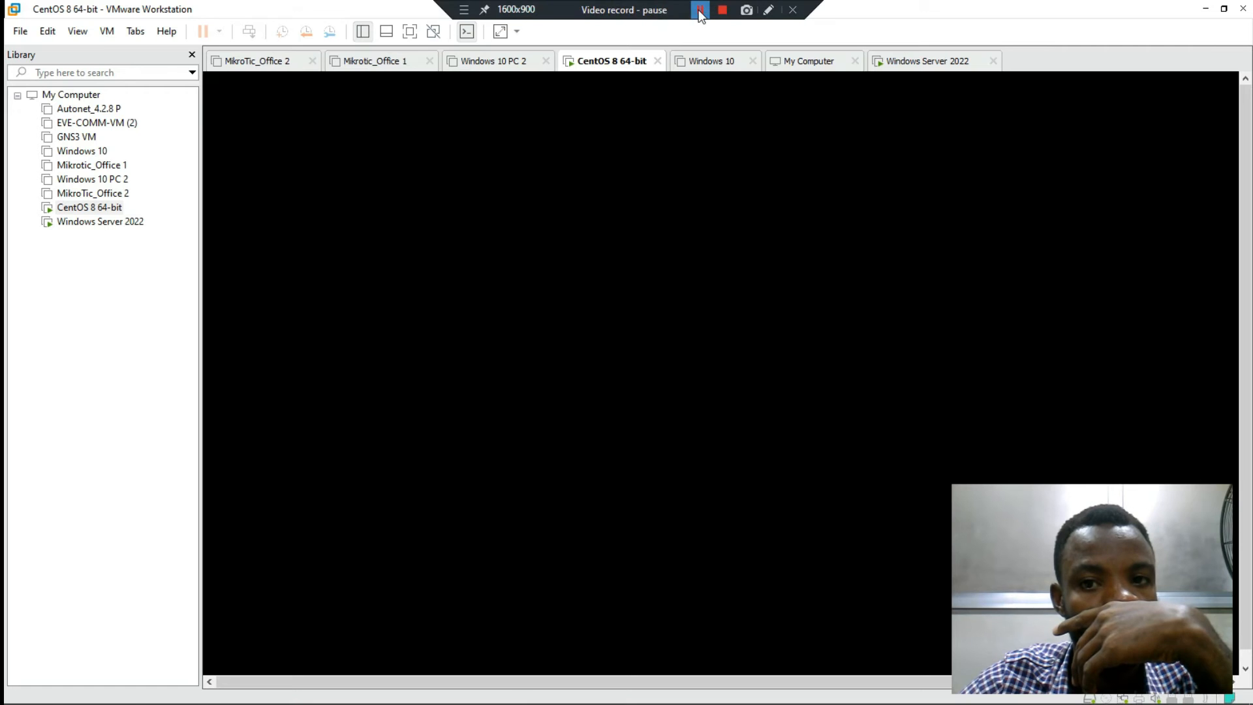
Step: Back in the Windows Server 2022 VM, accept the English (United States) language, time and keyboard defaults
left_click(700, 10)
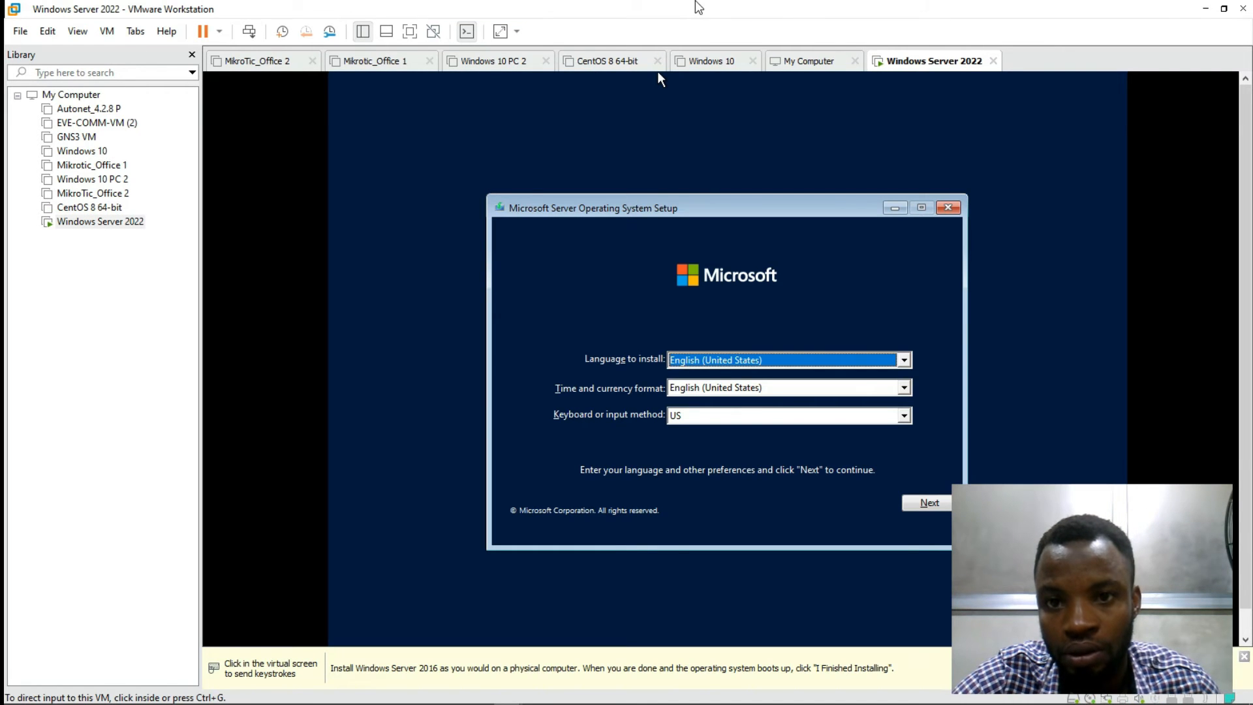
left_click(691, 153)
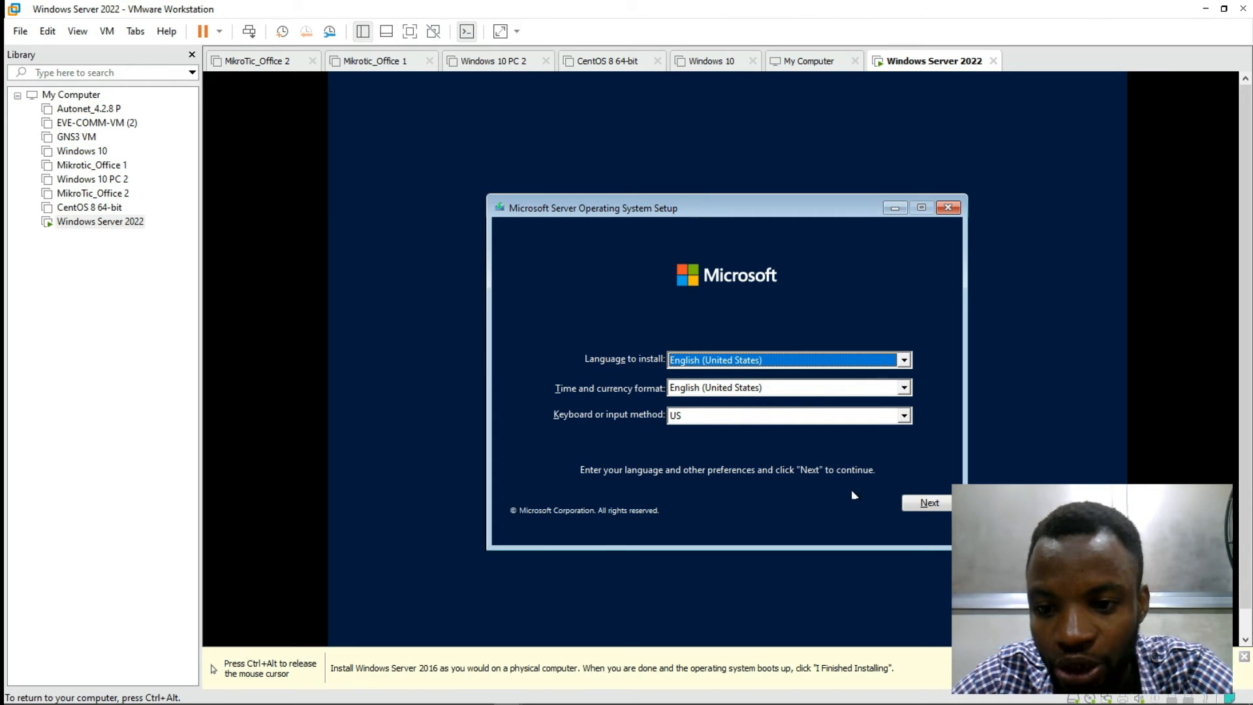
key("ctrl+alt")
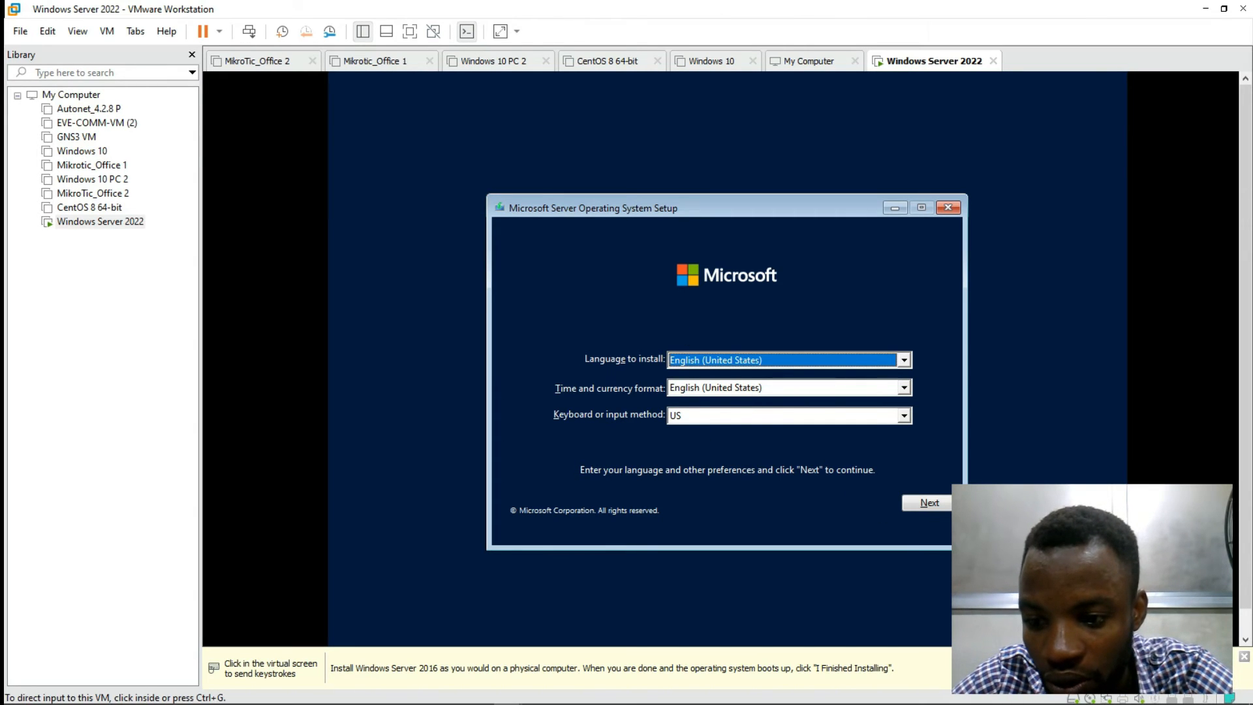
left_click(943, 496)
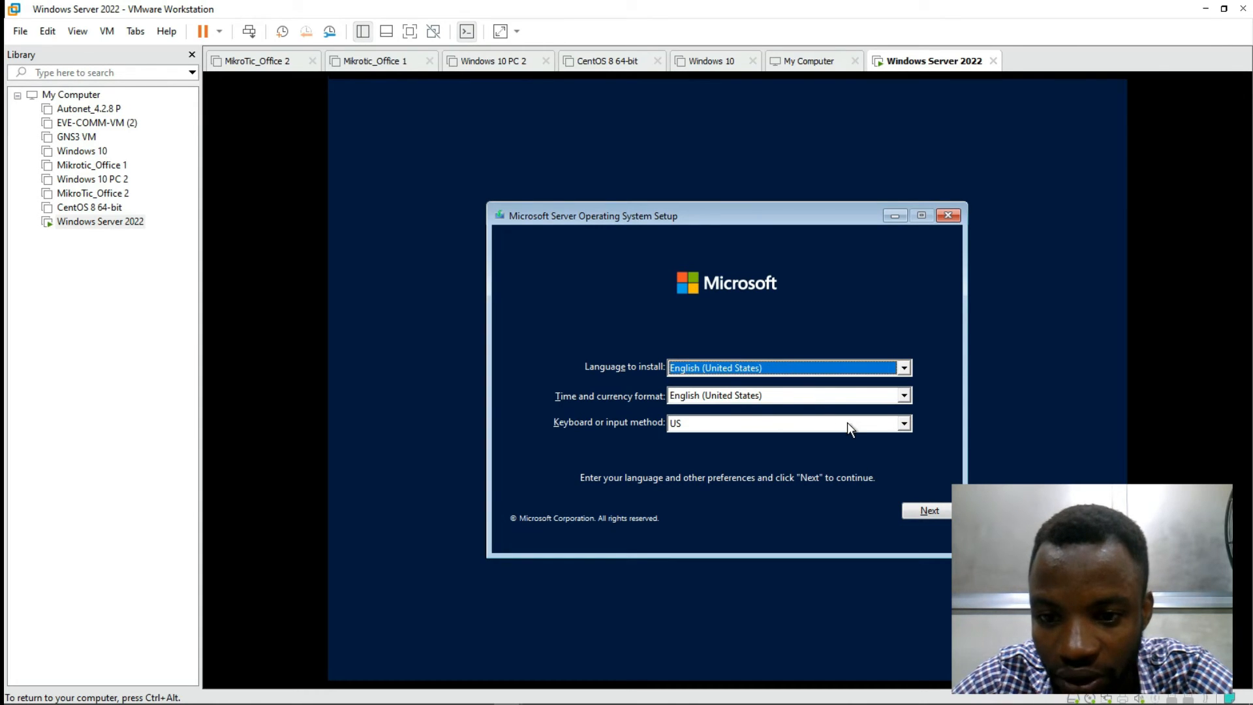
left_click(925, 507)
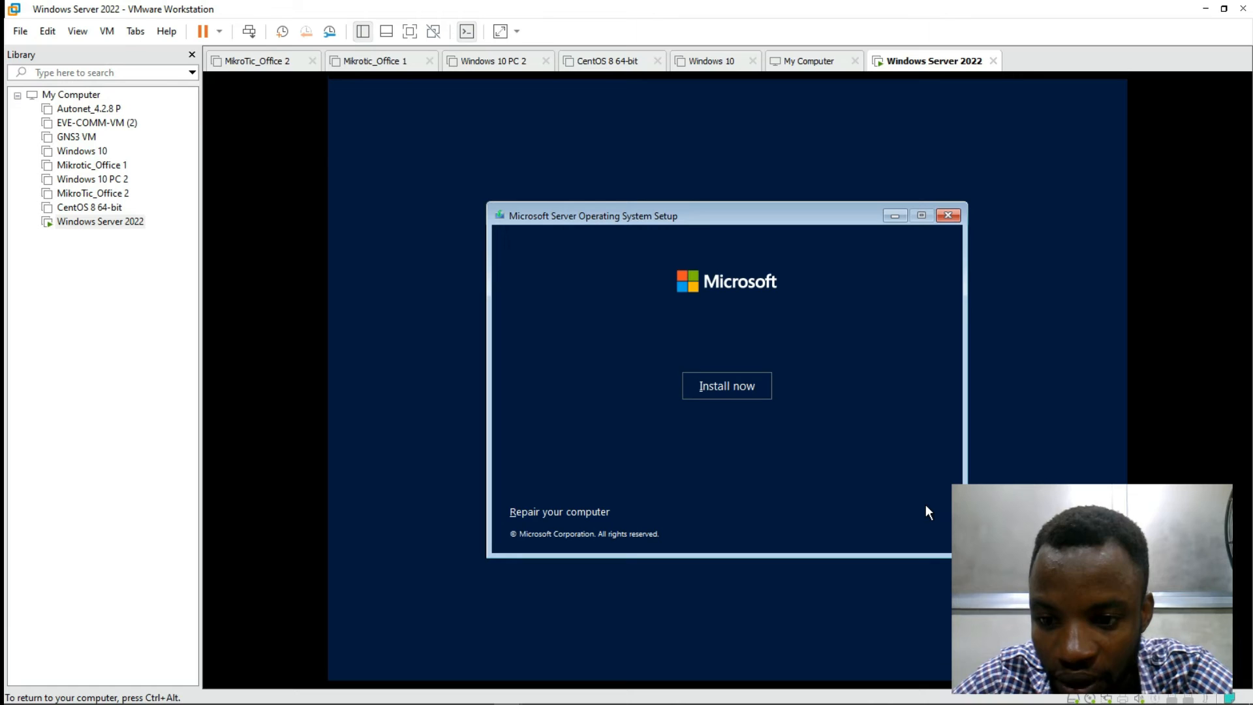
Step: Start the install and select Windows Server 2022 Datacenter Evaluation (Desktop Experience)
left_click(726, 378)
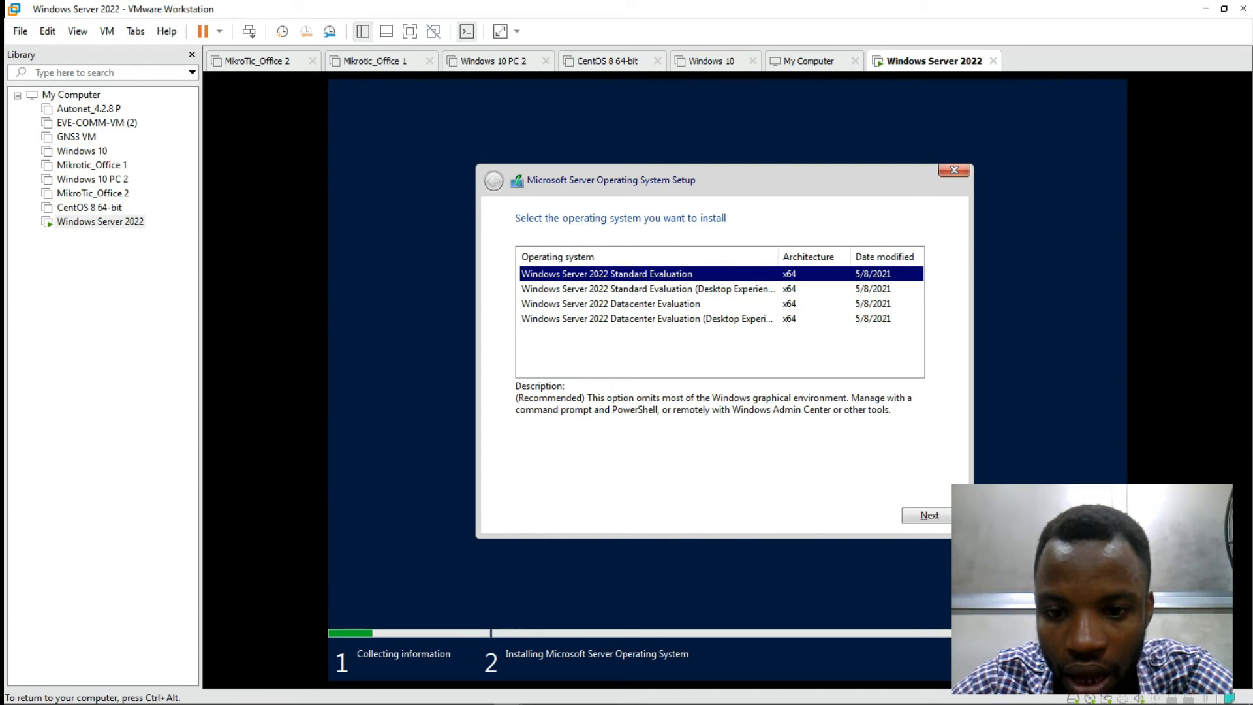
left_click(659, 306)
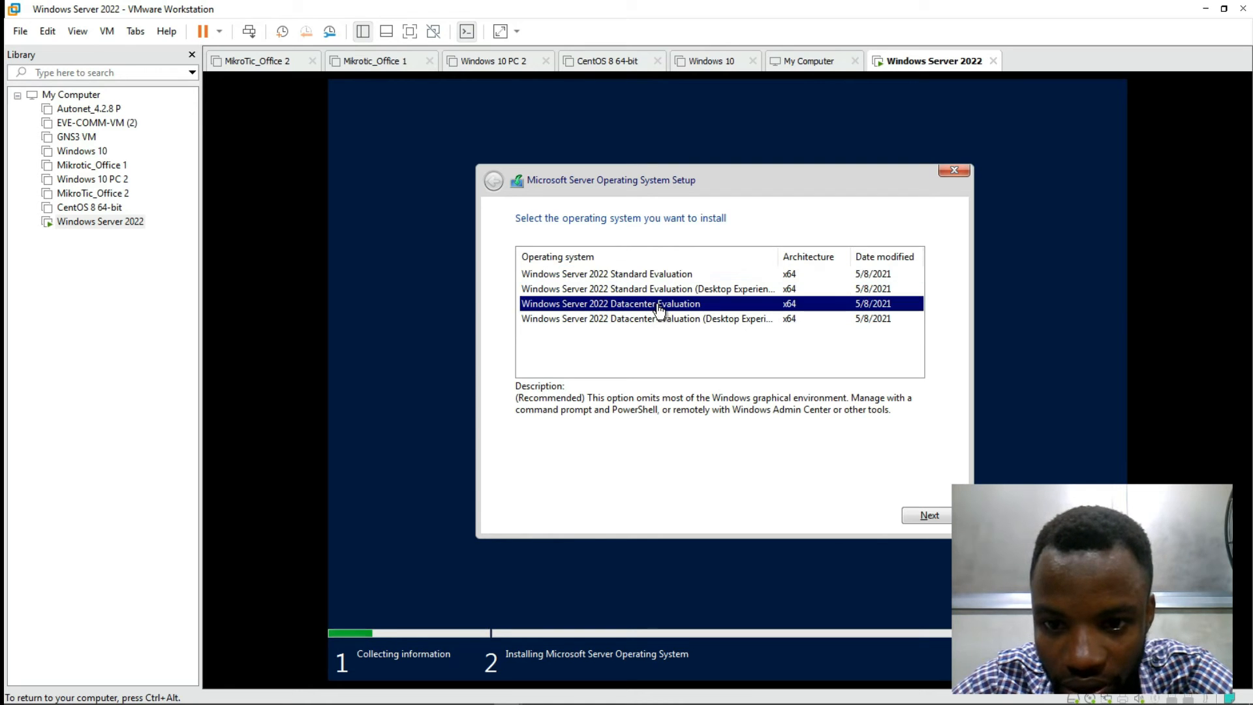
left_click(660, 321)
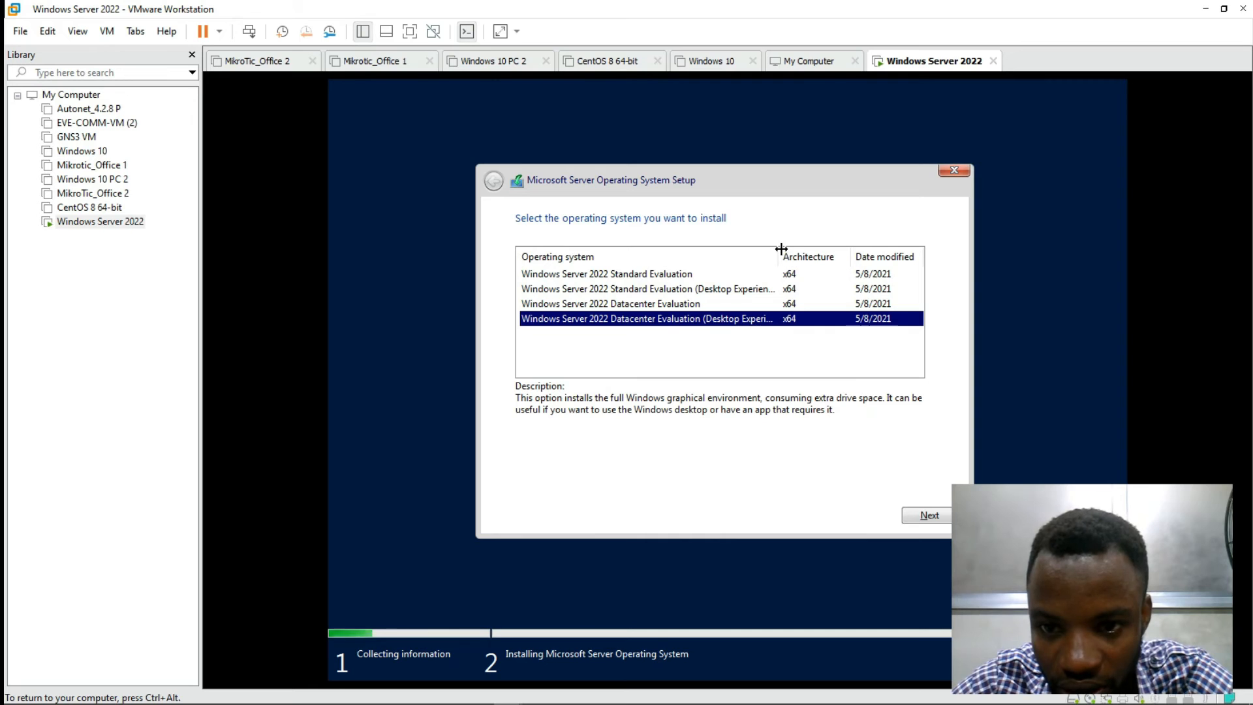
left_click_drag(777, 253, 810, 257)
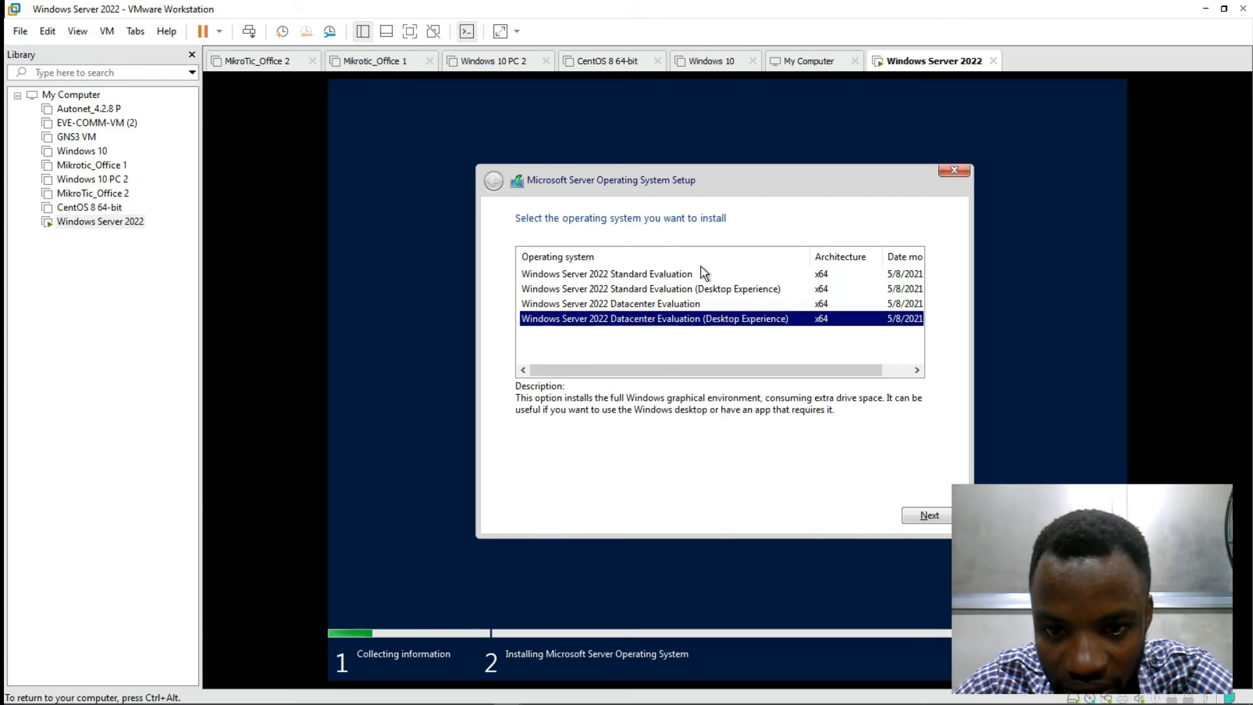
left_click(685, 304)
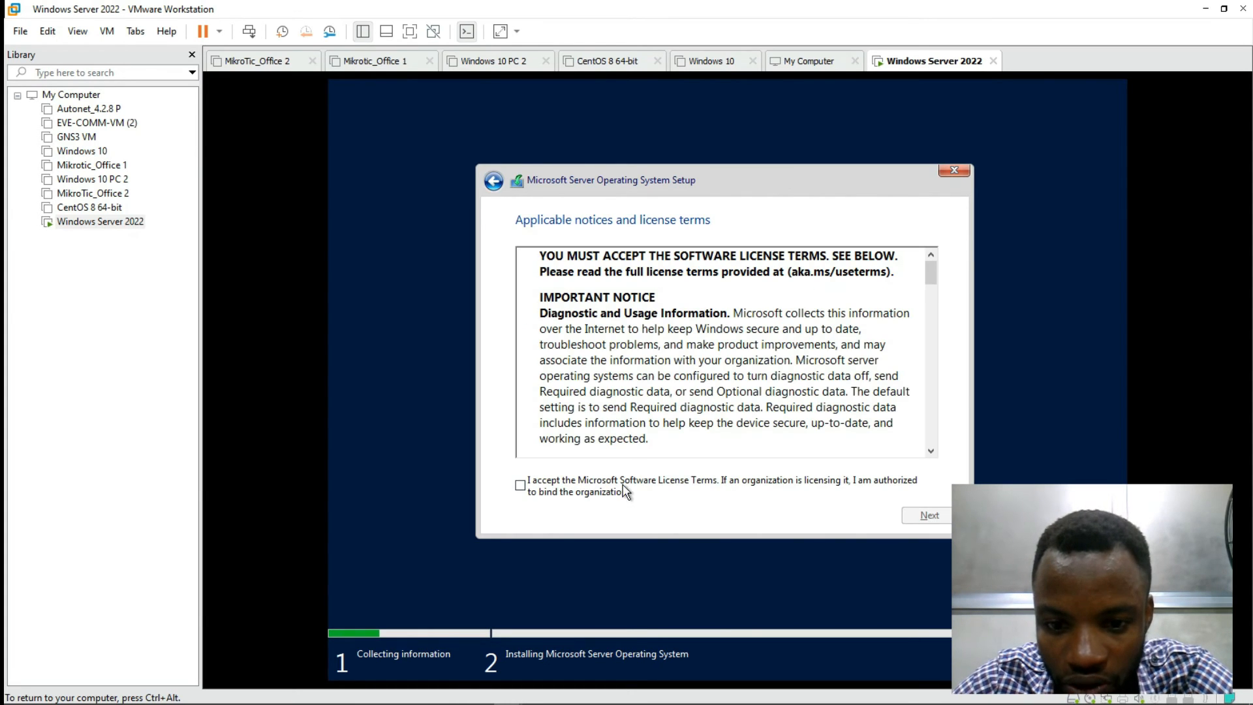
Step: Continue past the accepted license terms and choose the Custom (advanced) install
left_click(933, 517)
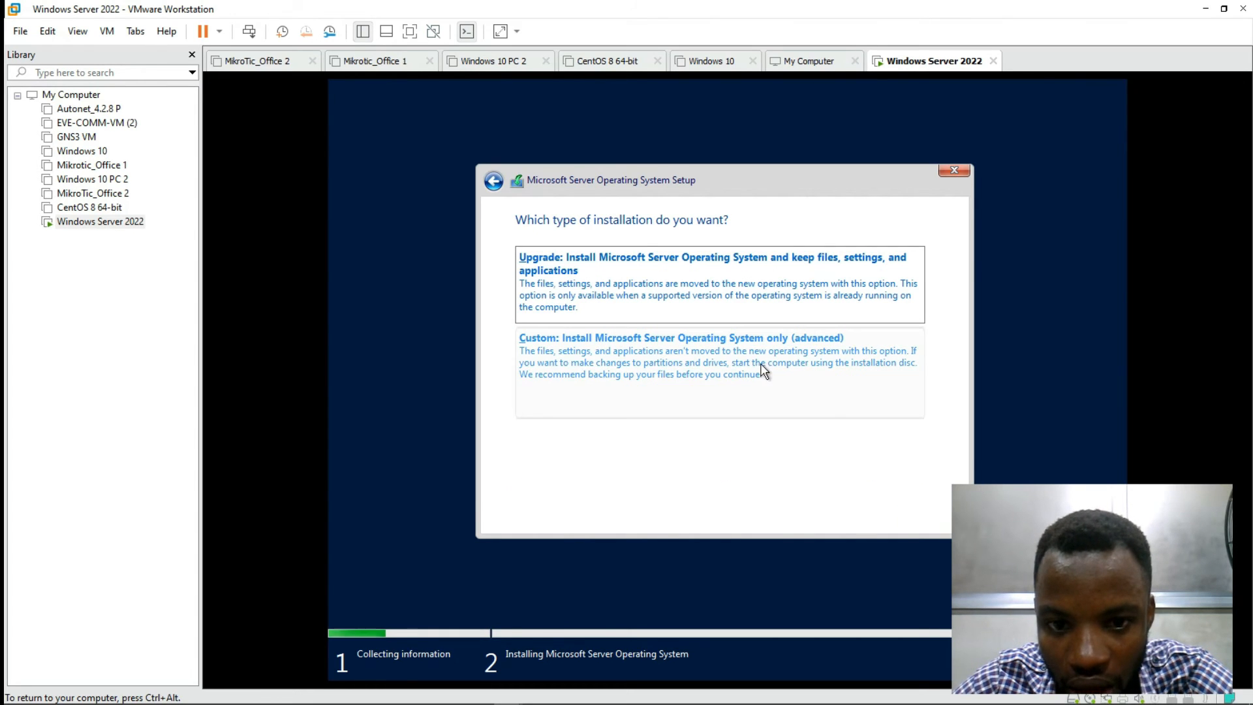
left_click(735, 362)
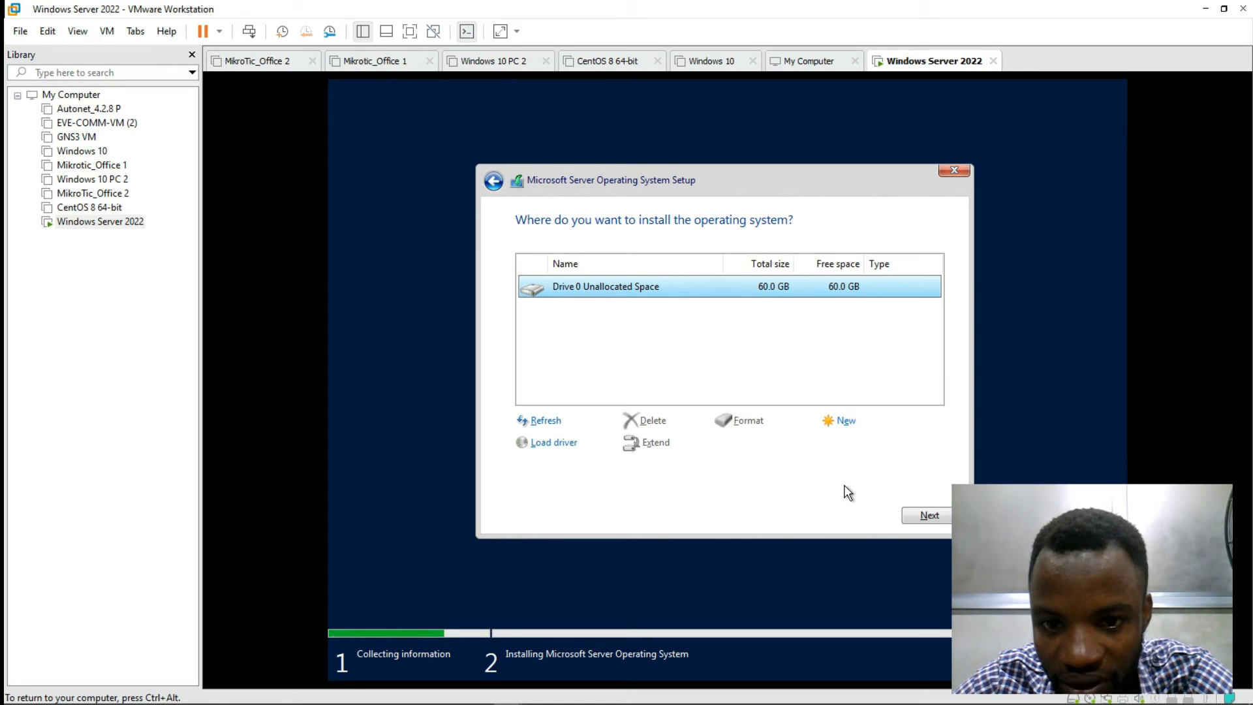
Step: Install onto Drive 0's 60 GB unallocated space and wait through file copying and the restart
left_click(938, 516)
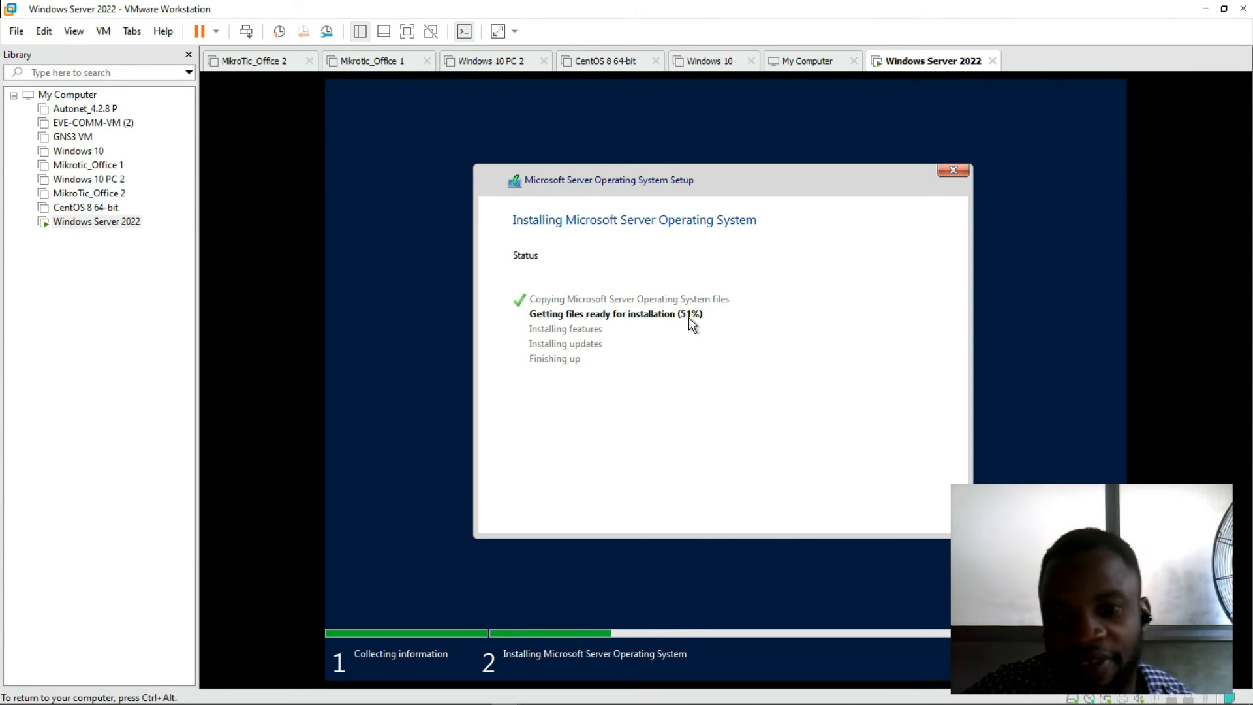
key("ctrl+alt")
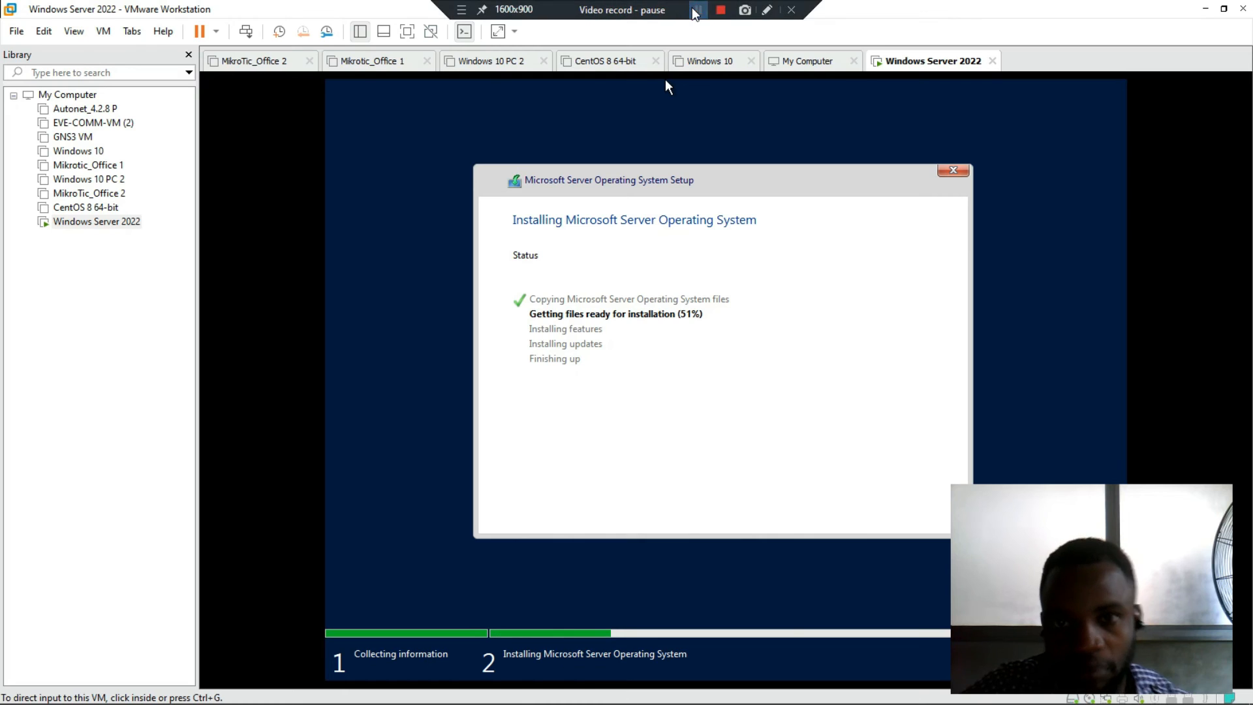
left_click(697, 11)
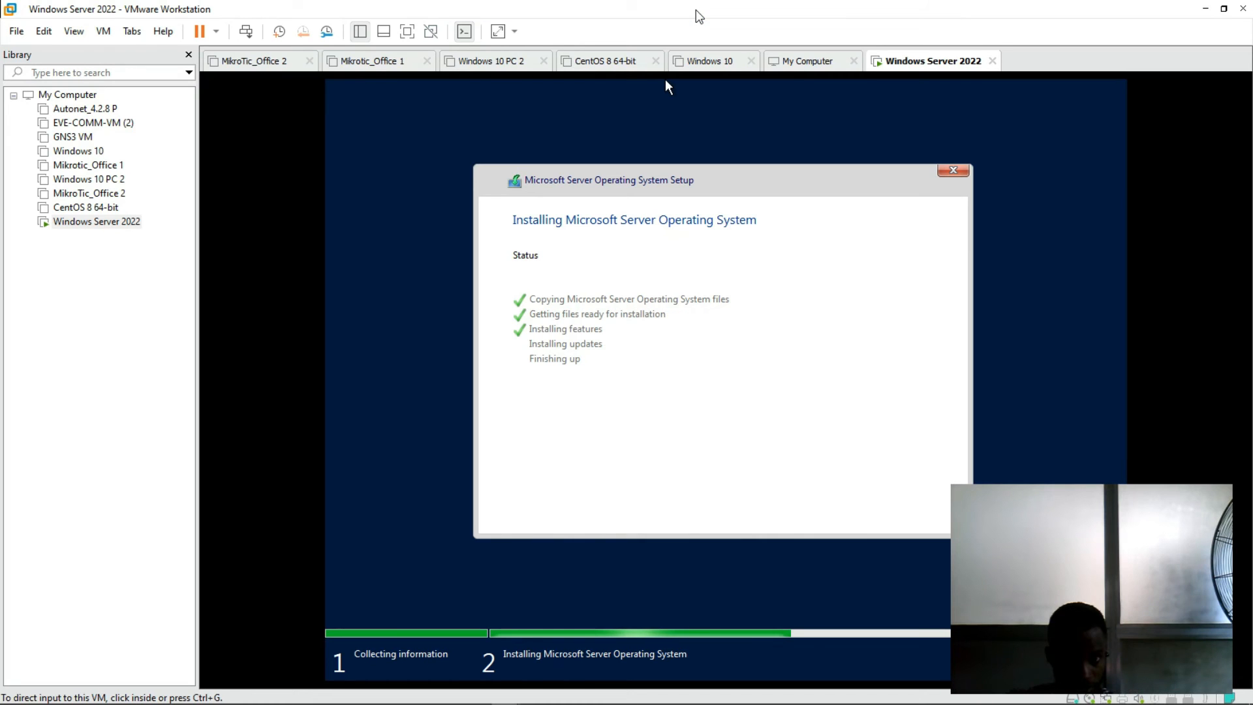
left_click(666, 85)
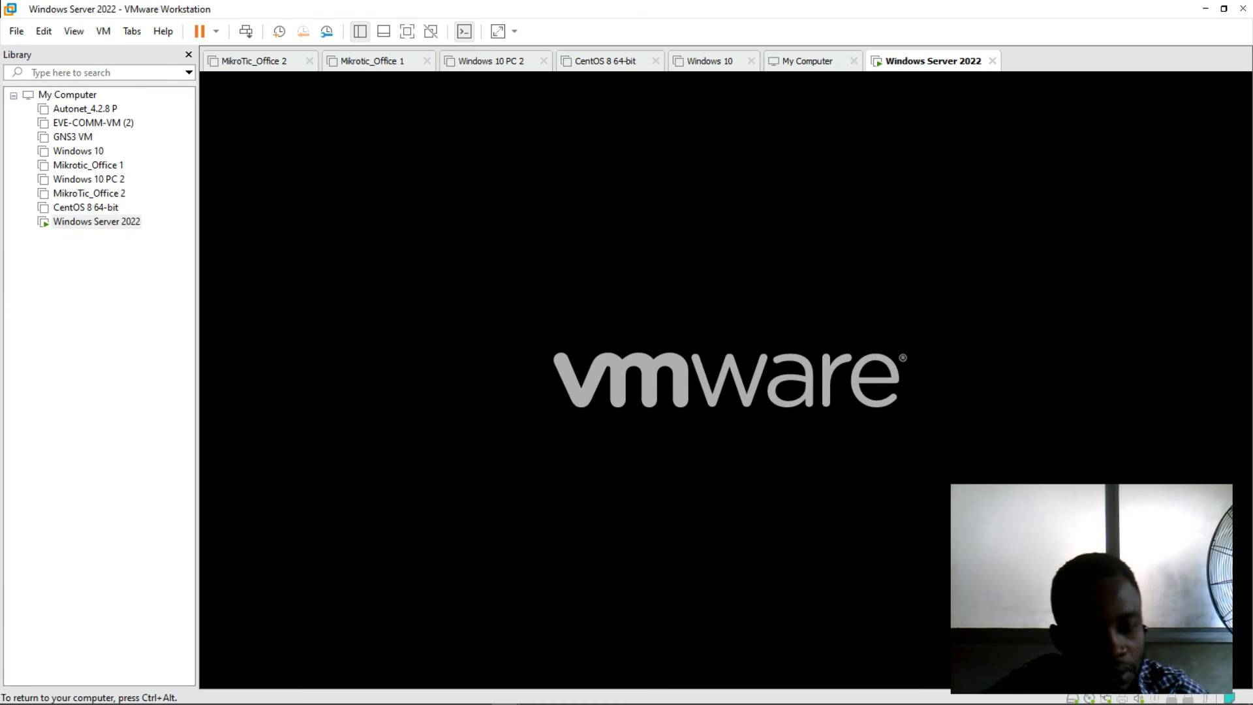
Step: Enter the built-in Administrator password, confirm it, and submit to finalize settings
key("ctrl+alt")
mouse_move(587, 7)
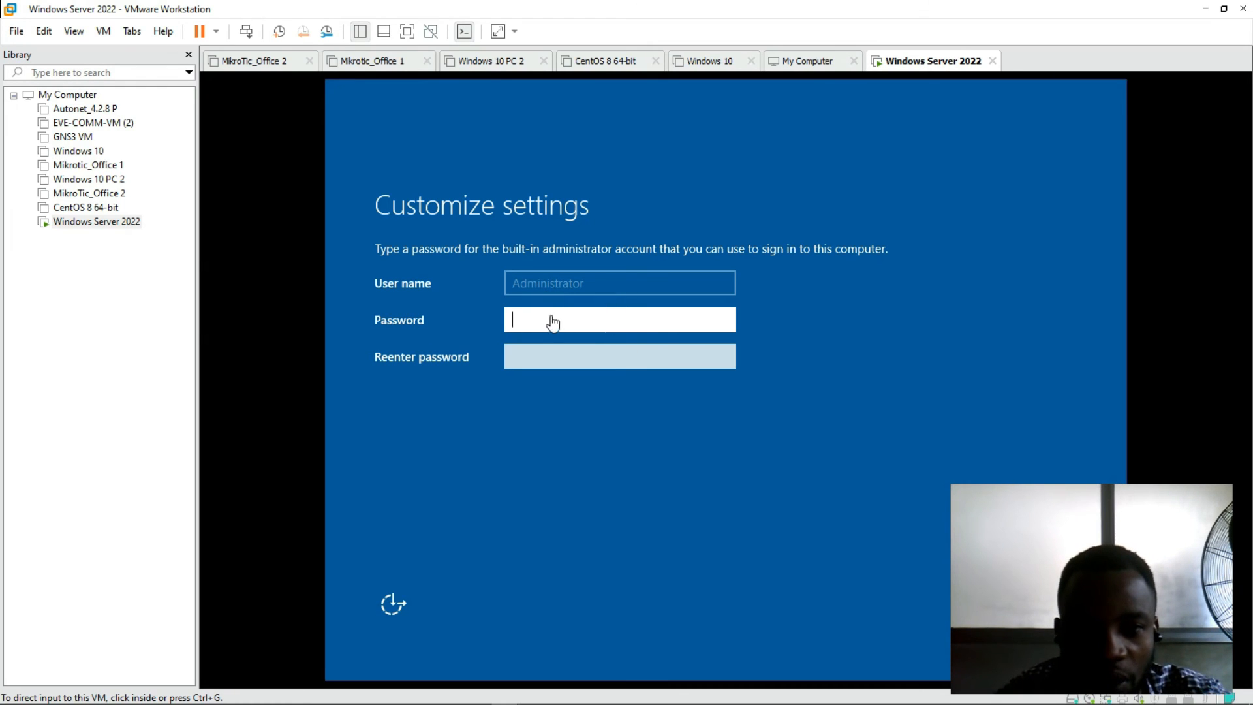
left_click(588, 326)
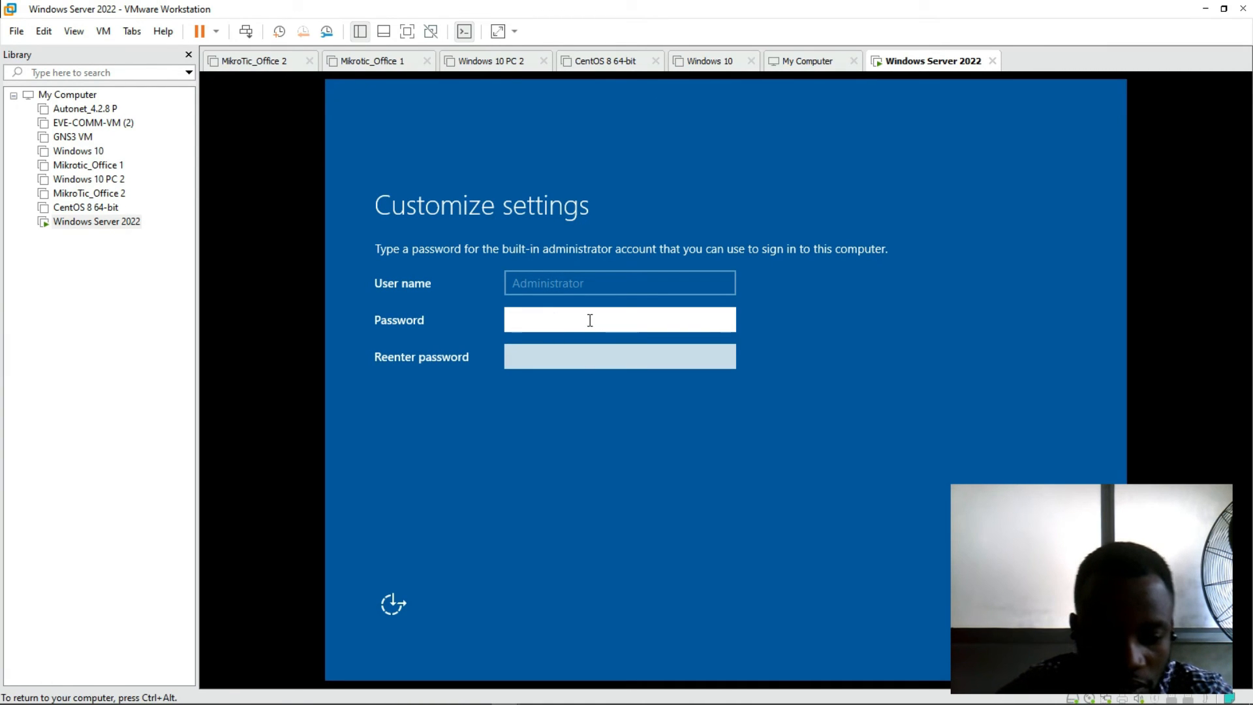
type("P@ssw0rd")
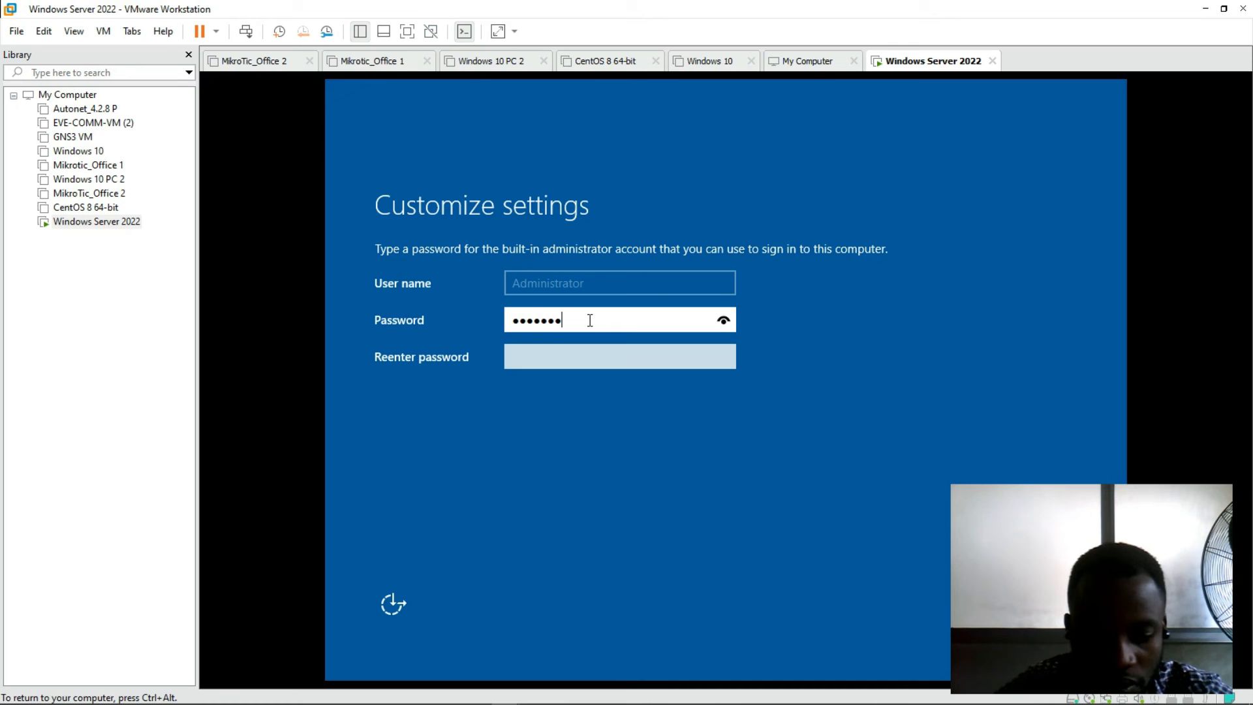
type("123456")
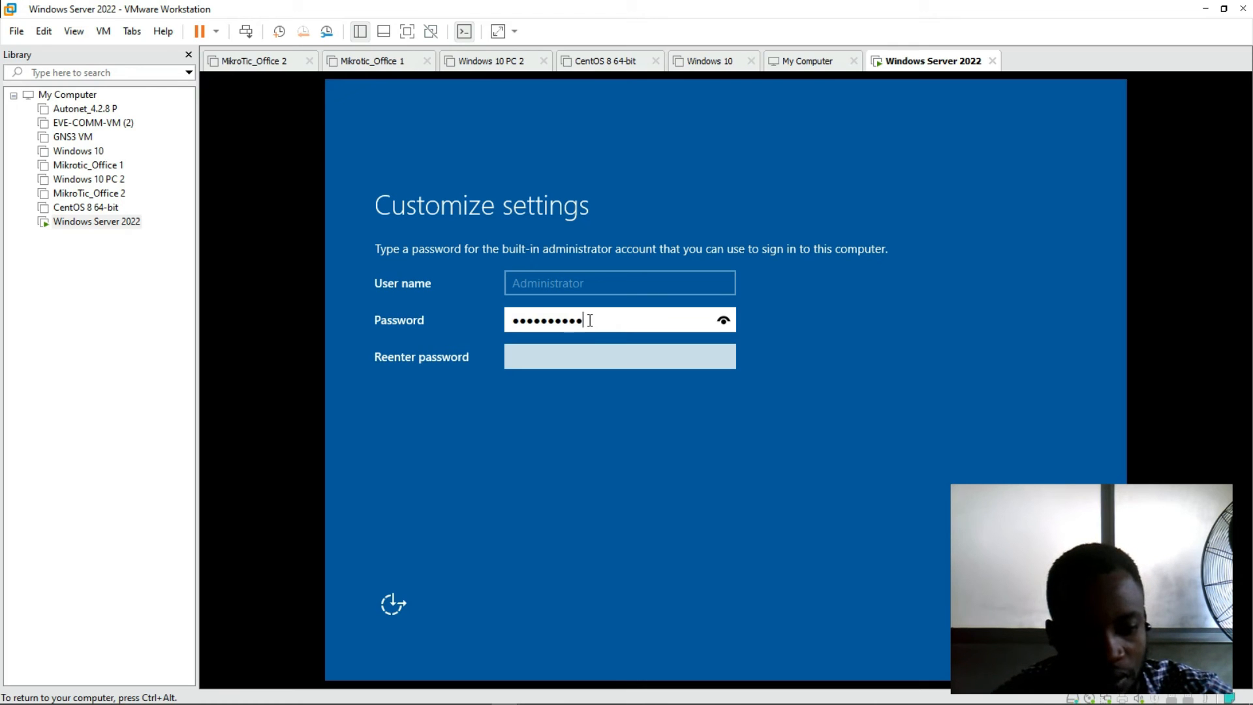
left_click(582, 361)
type("P@ssw0rd")
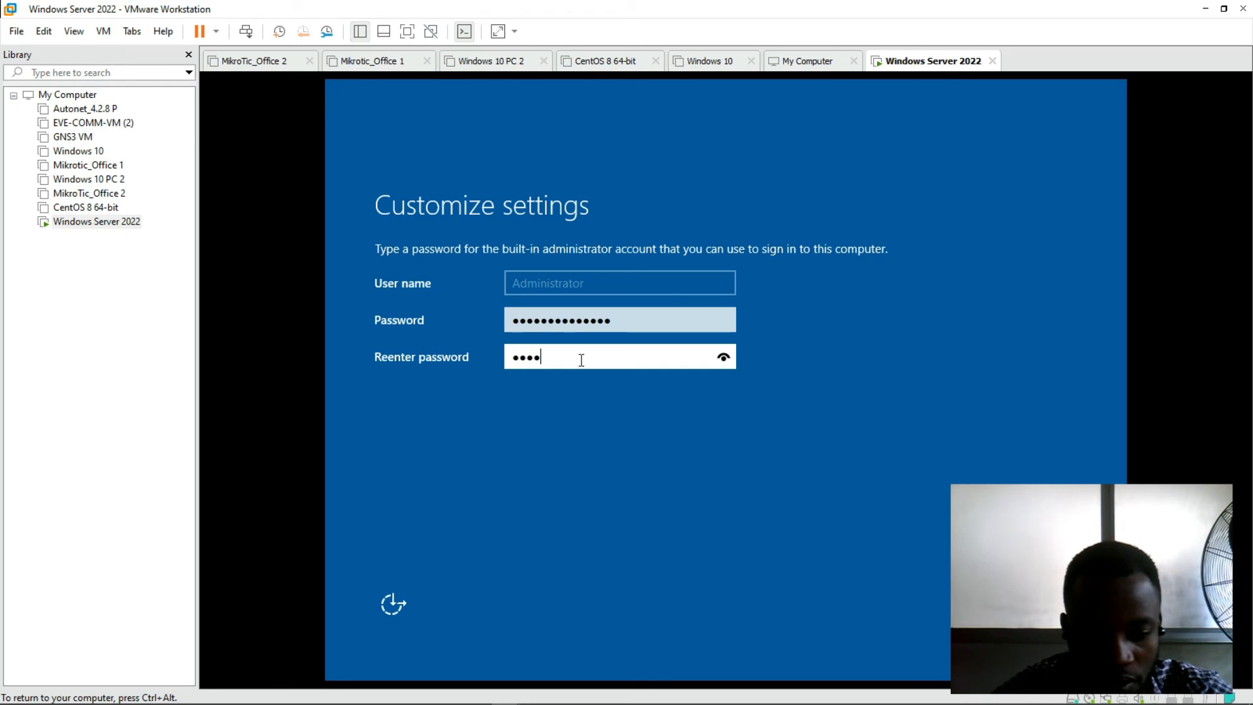
type("123456")
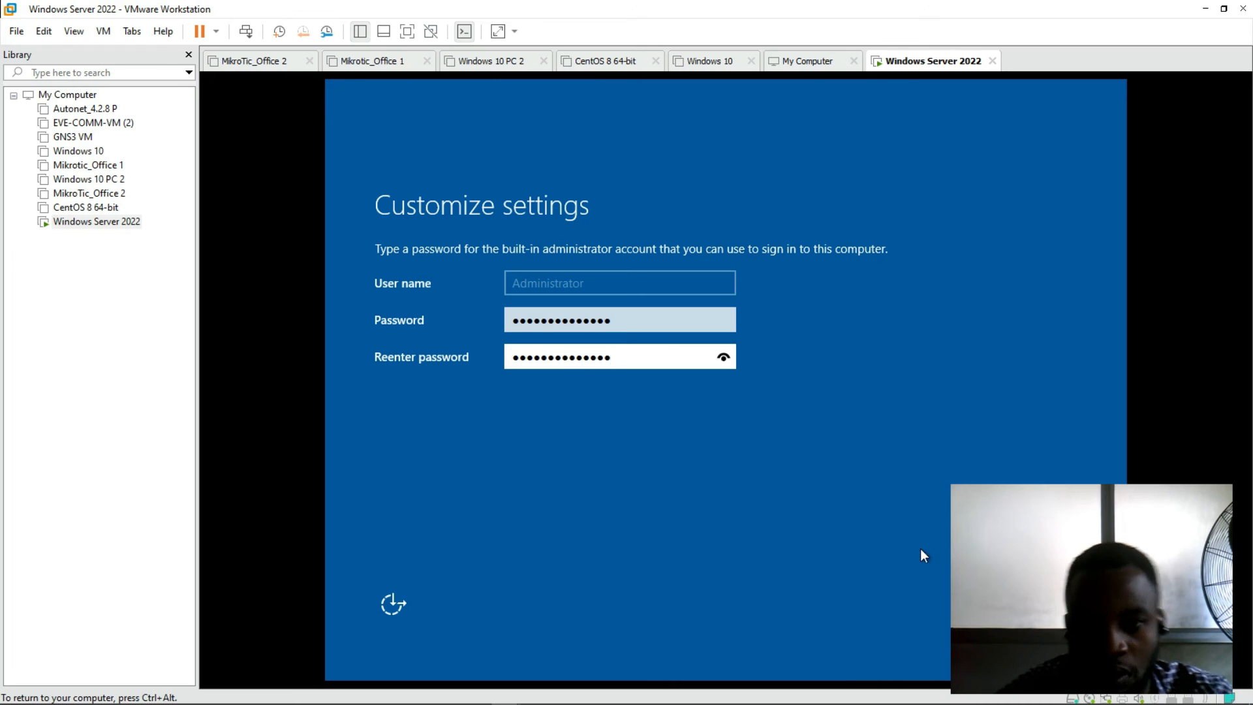
key("Return")
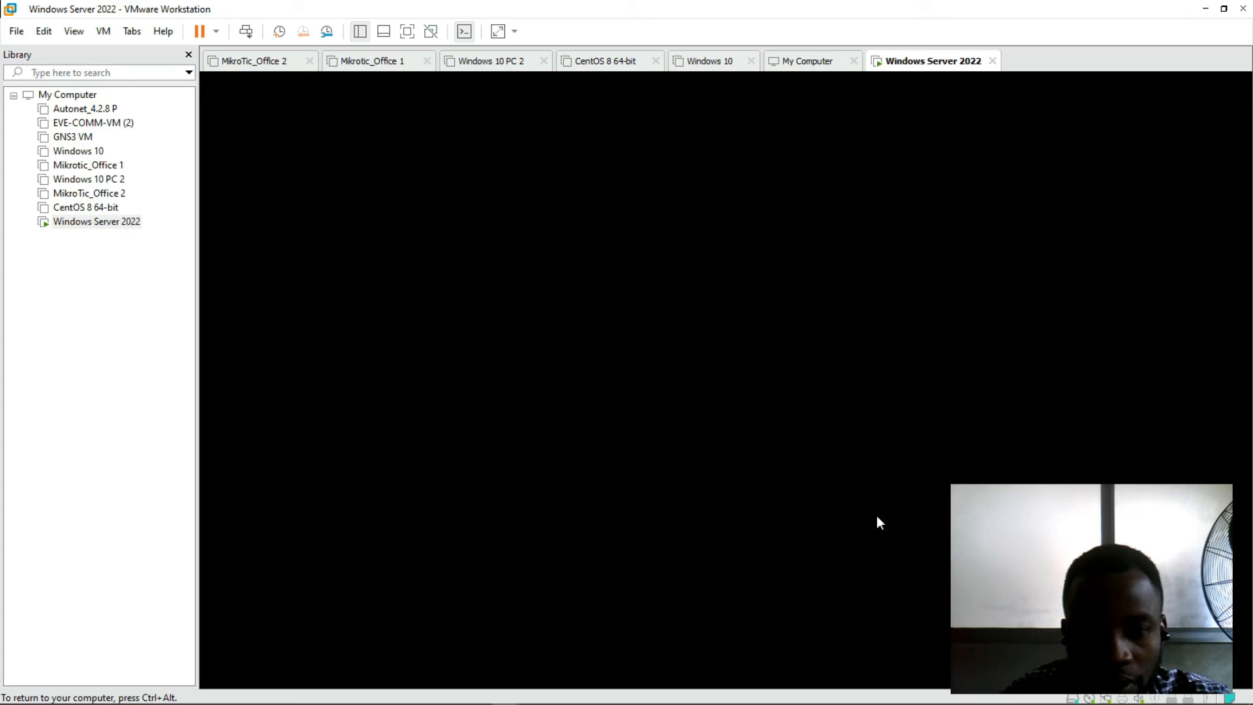
Step: Unlock the lock screen with Ctrl+Alt+Delete and sign in as Administrator with the account password
key("ctrl+alt")
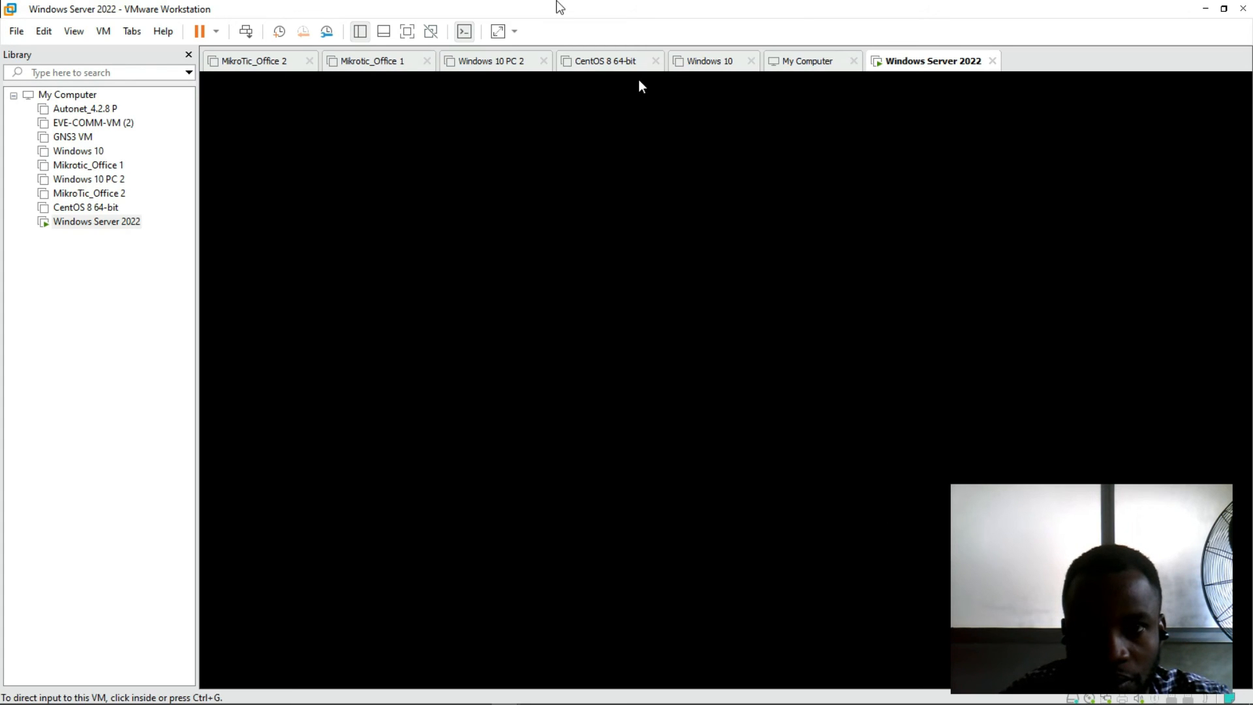
mouse_move(561, 8)
left_click(698, 12)
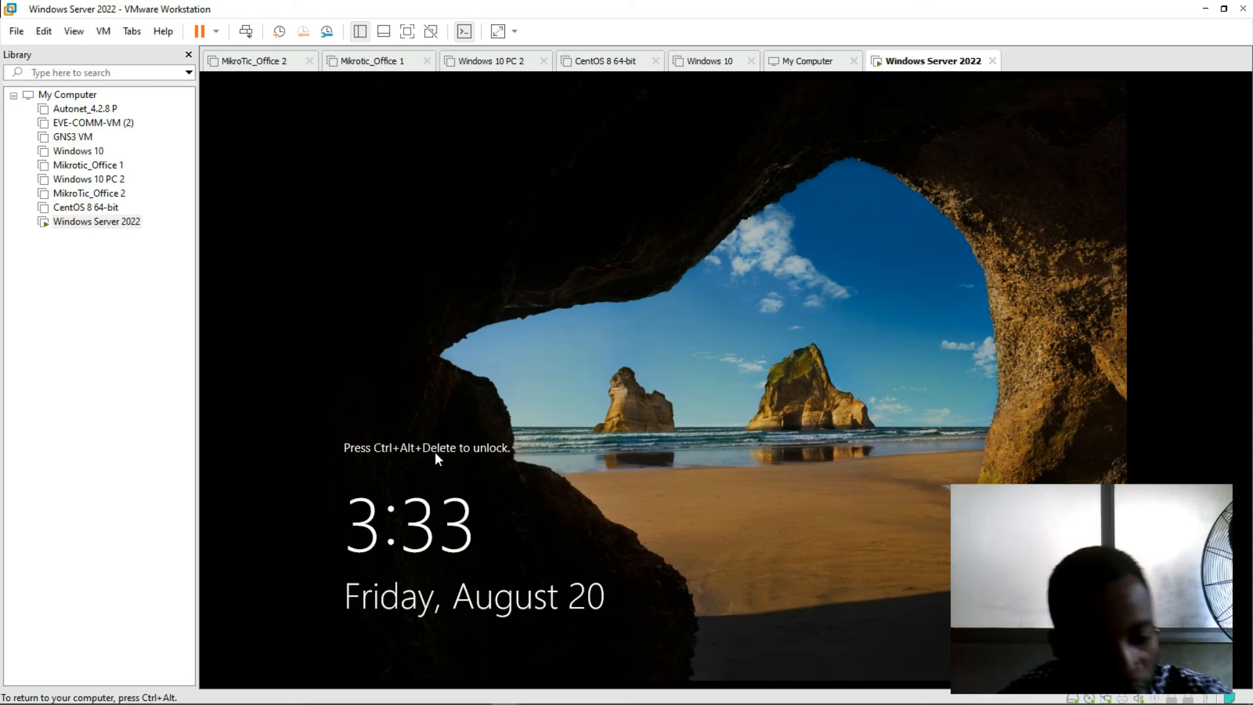
key("ctrl+alt+Delete")
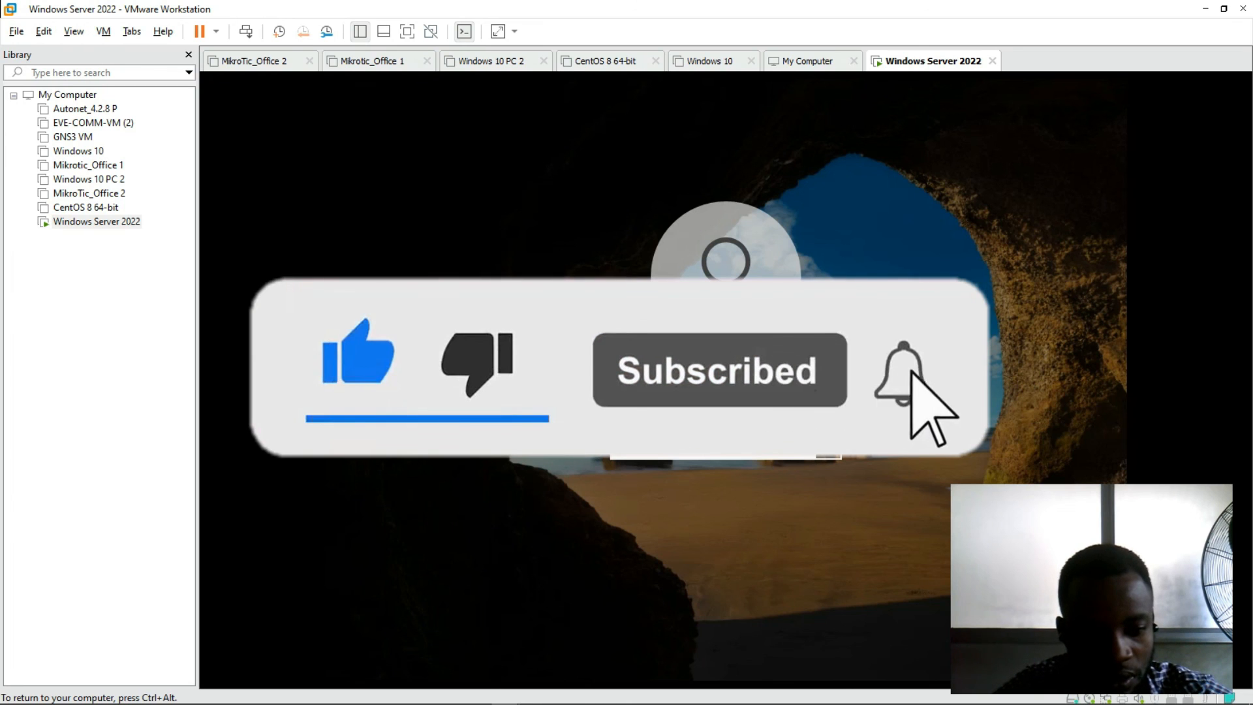
type("•")
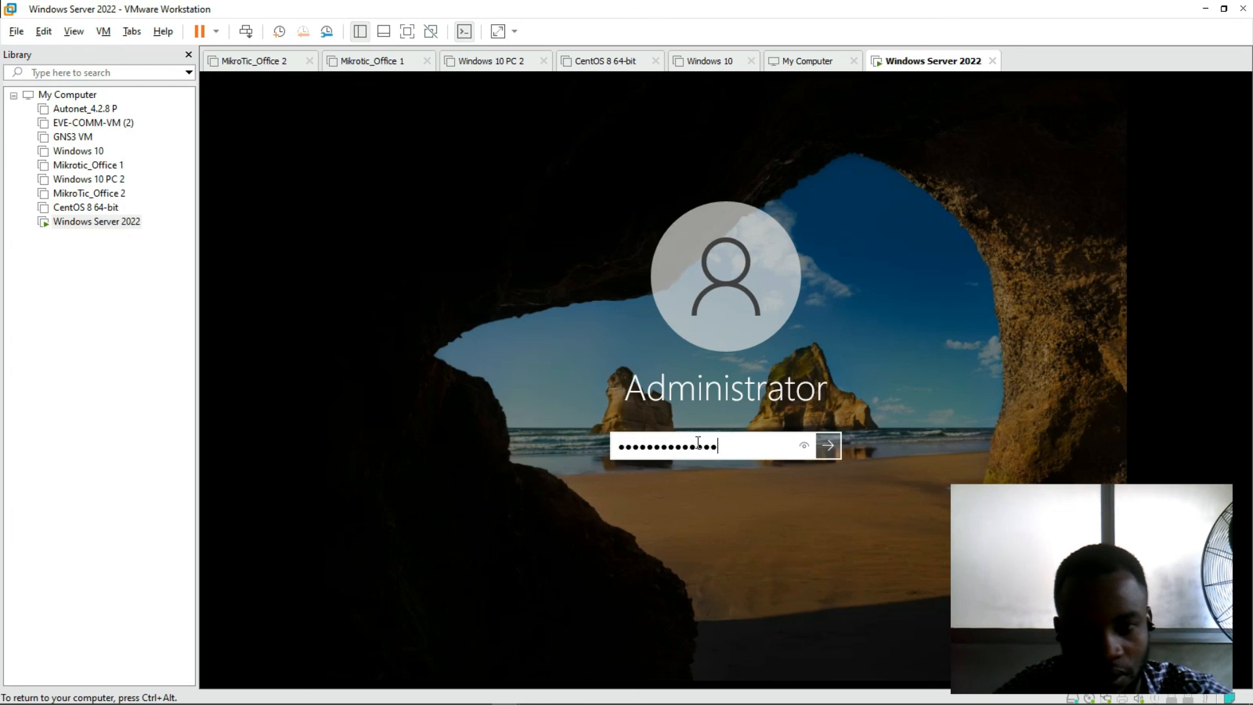
left_click(837, 448)
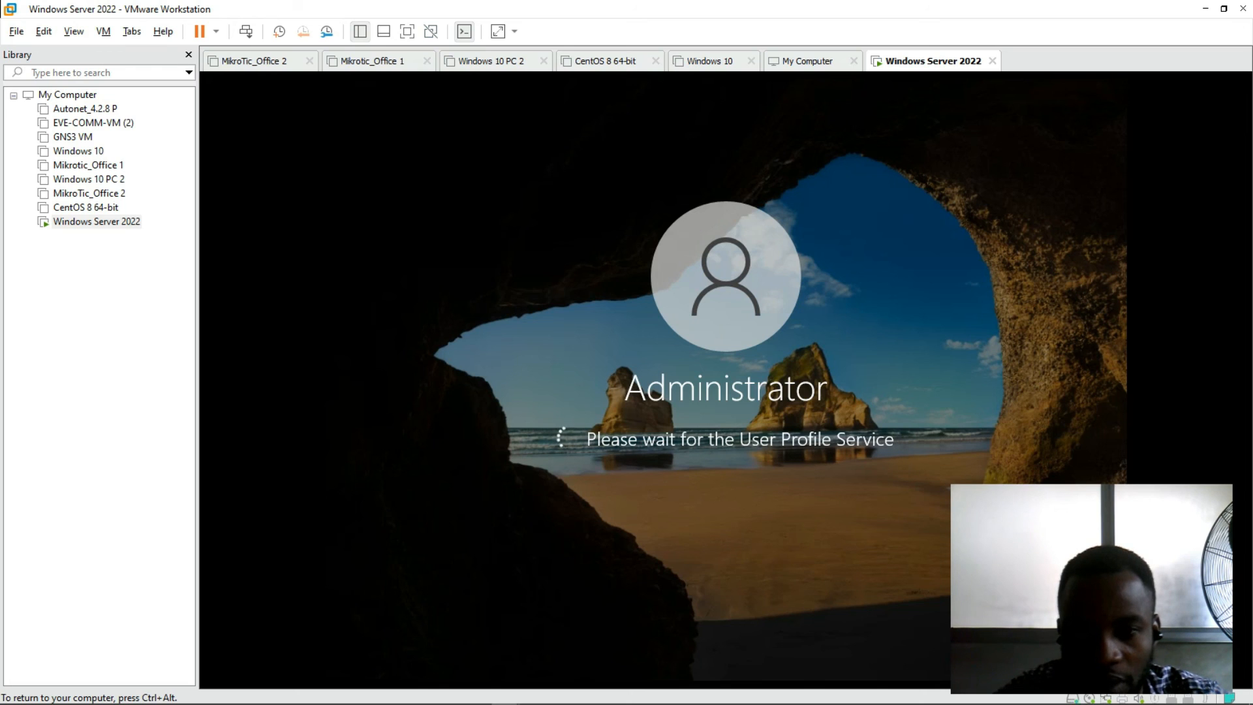
Step: Release input from the VM and wait for the desktop and Server Manager to load
key("ctrl+alt")
mouse_move(604, 6)
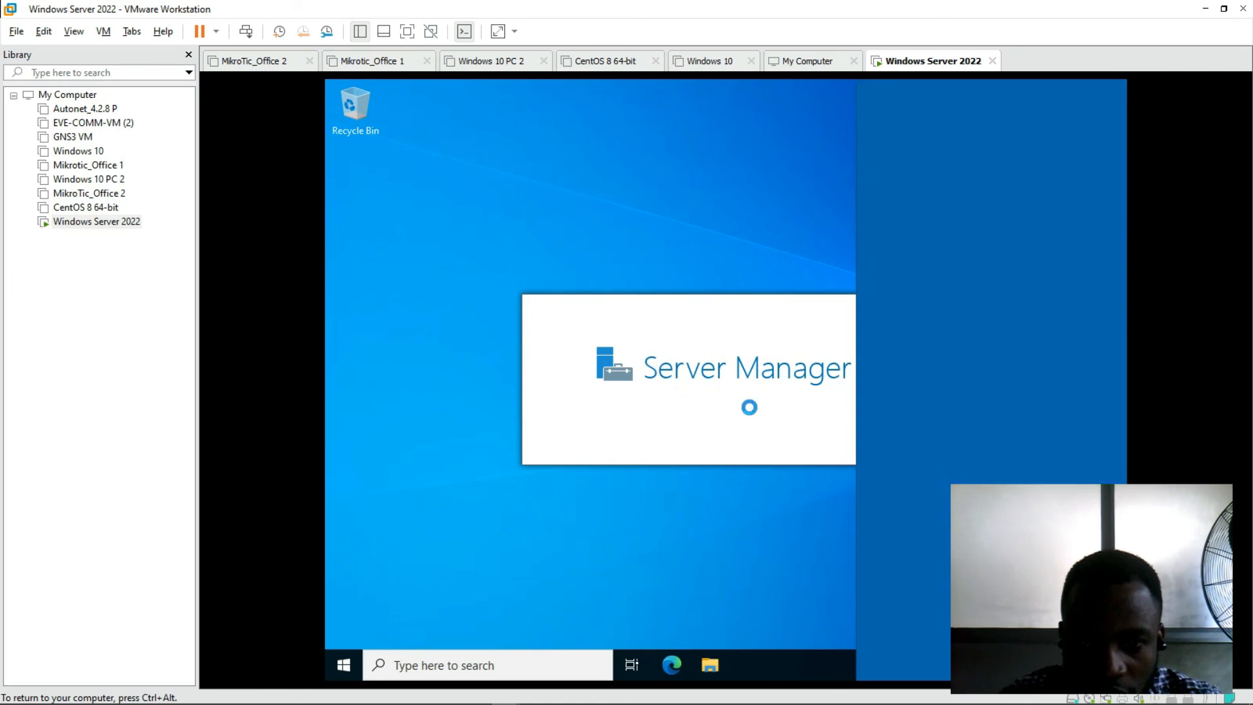
Step: Answer Yes to network discoverability and close the Windows Admin Center pop-up in Server Manager
left_click(962, 370)
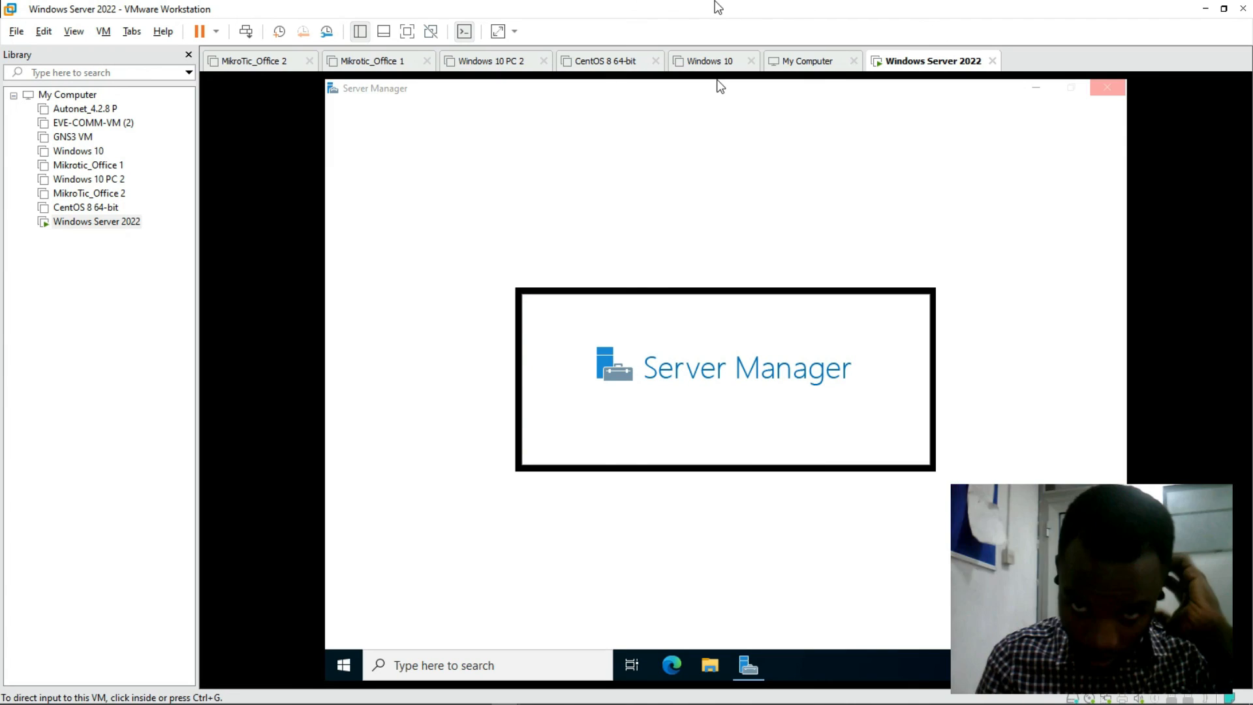
mouse_move(715, 5)
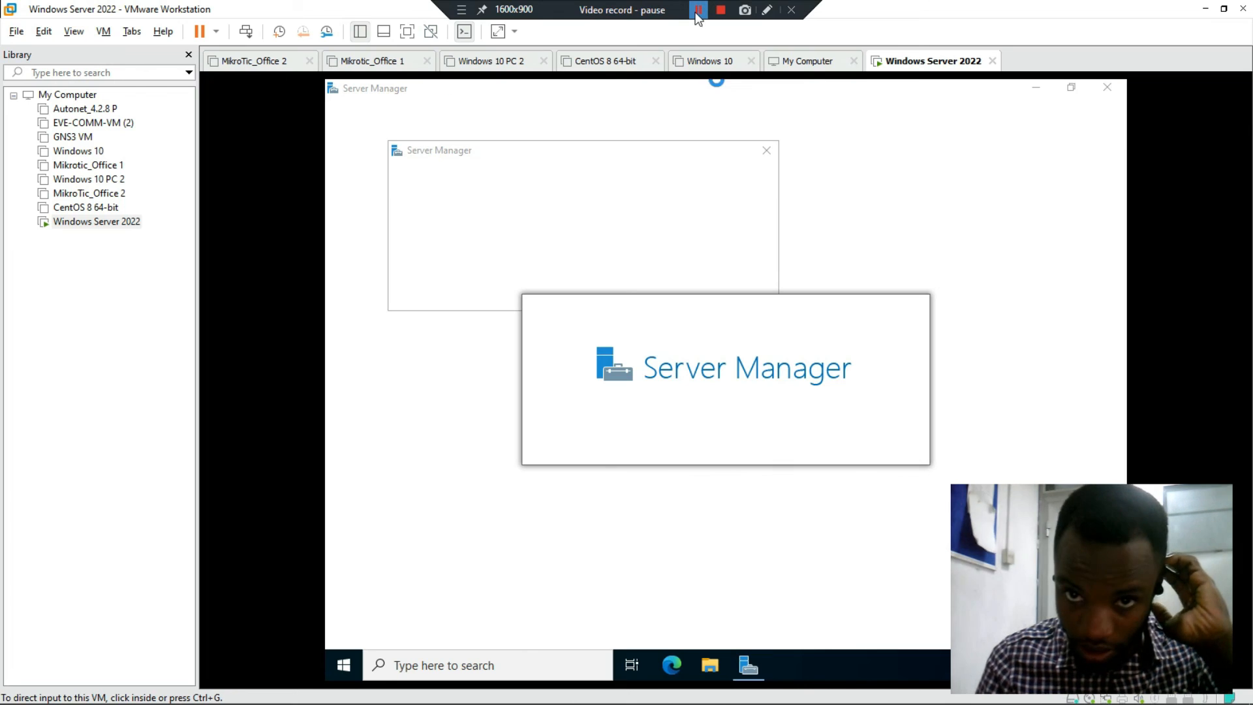
left_click(669, 122)
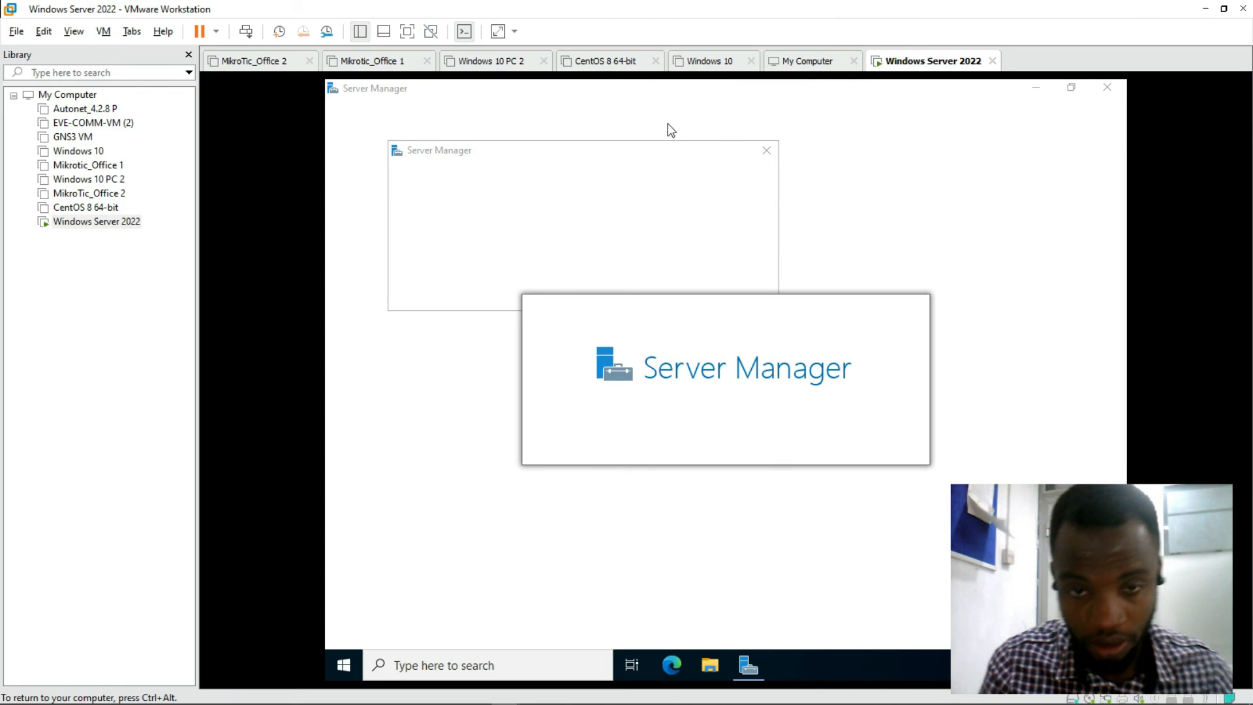
left_click(767, 151)
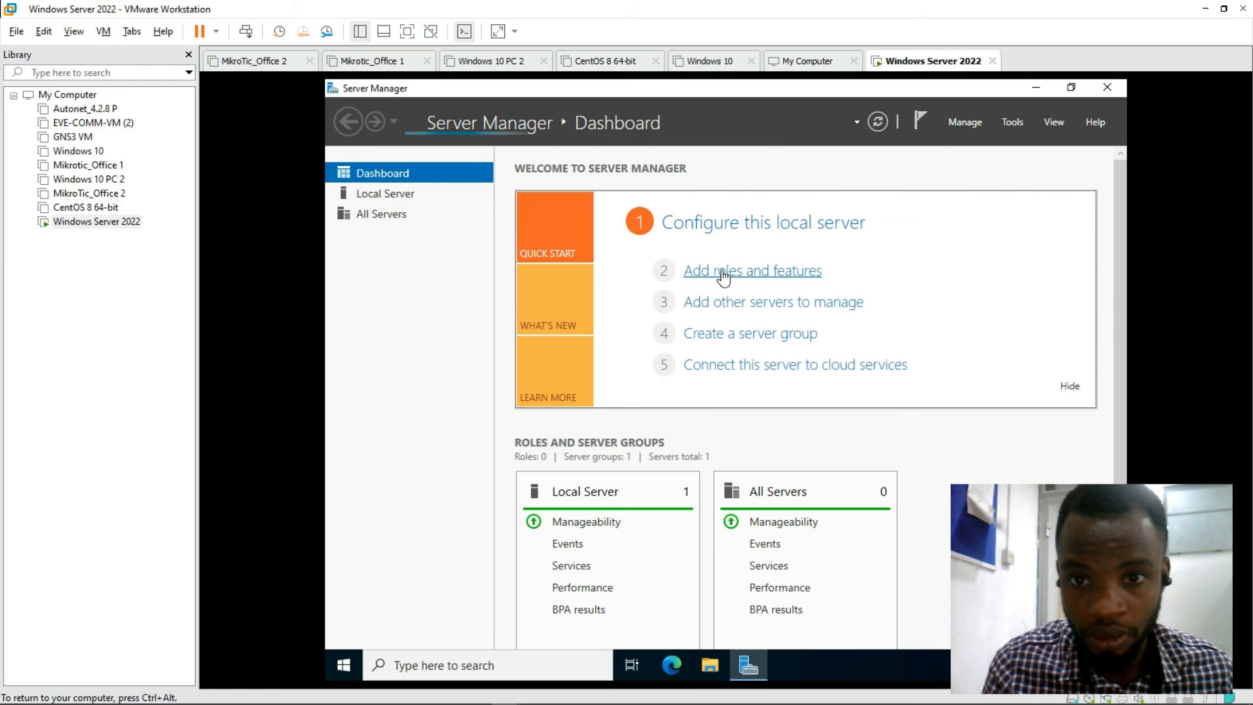
mouse_move(635, 2)
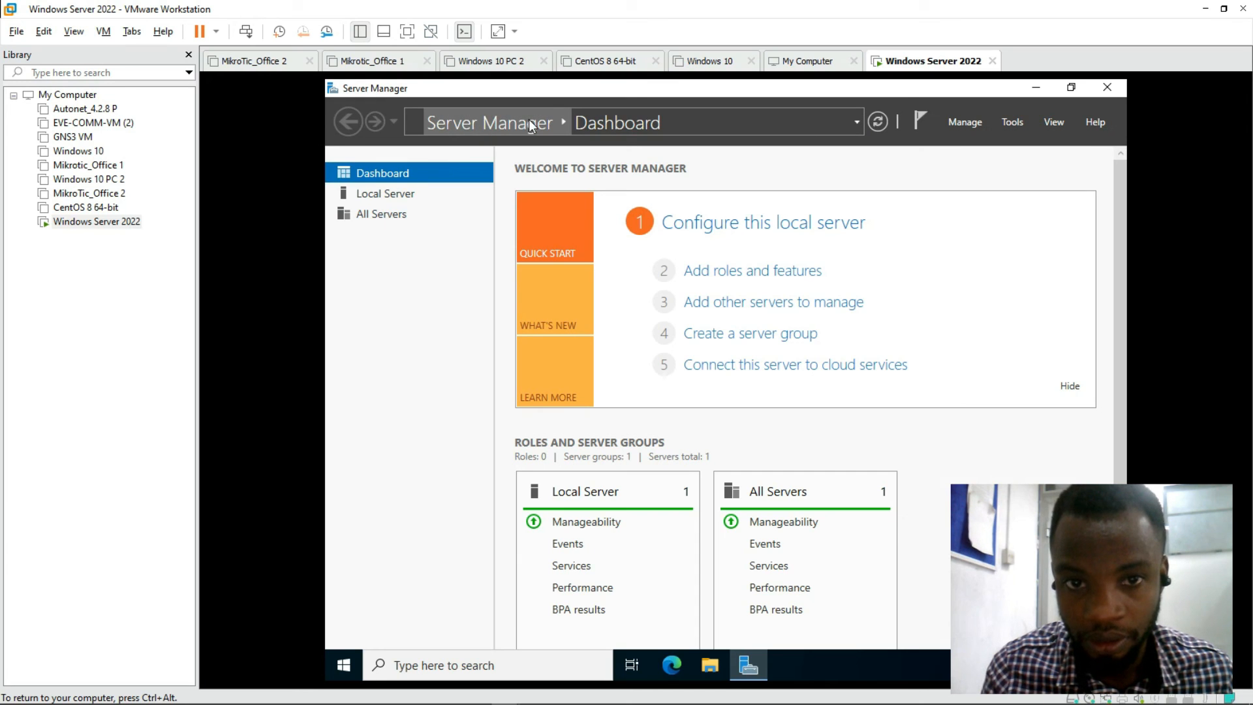
Step: Close Server Manager, then open and dismiss the Start menu to leave the bare desktop
left_click(1105, 88)
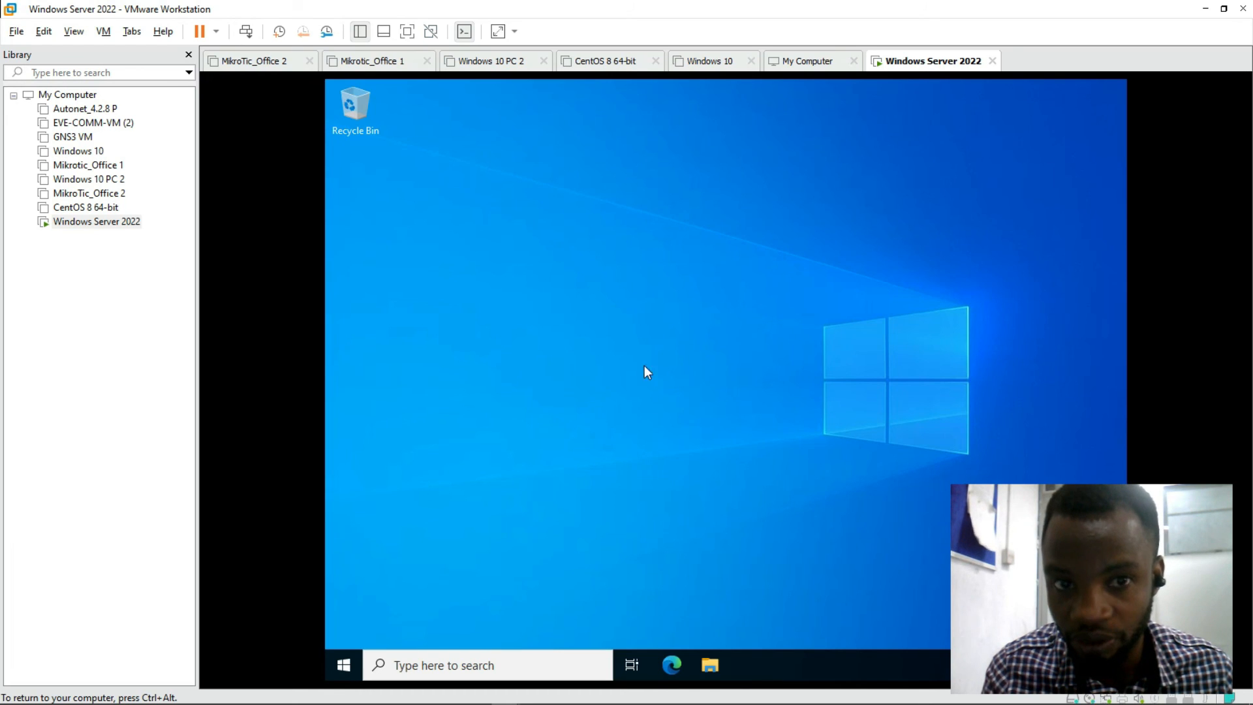
left_click(343, 664)
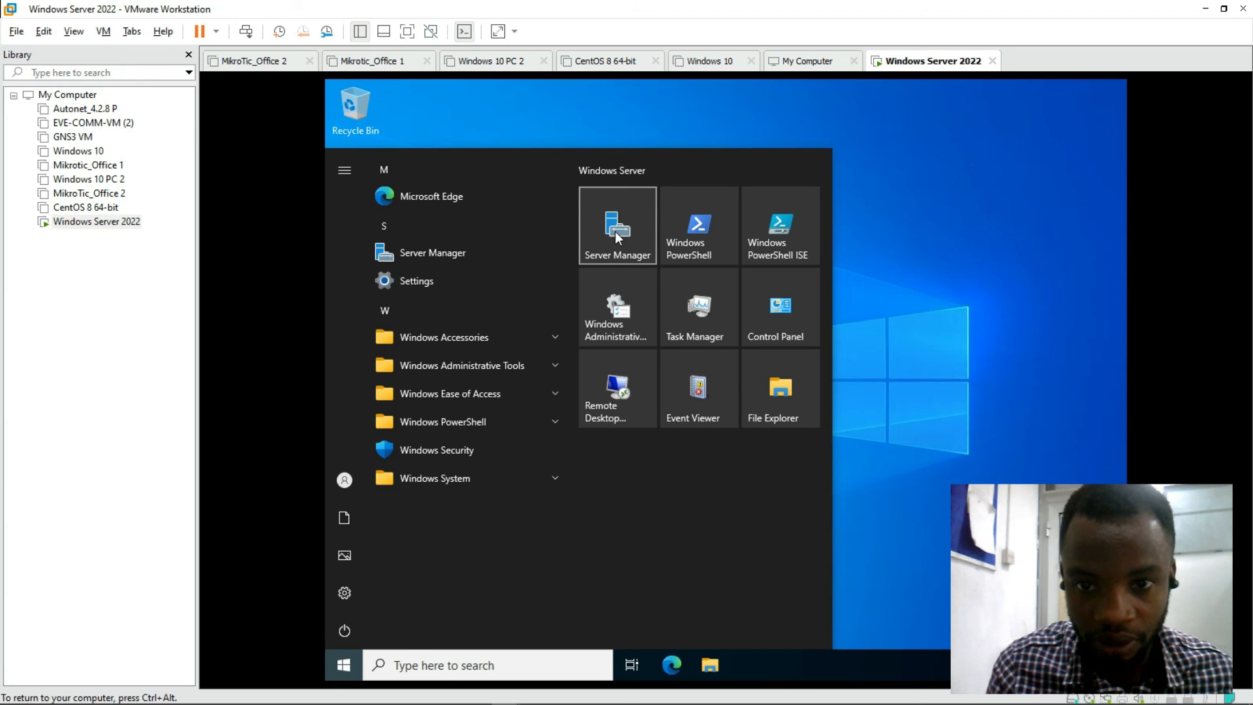
left_click(994, 186)
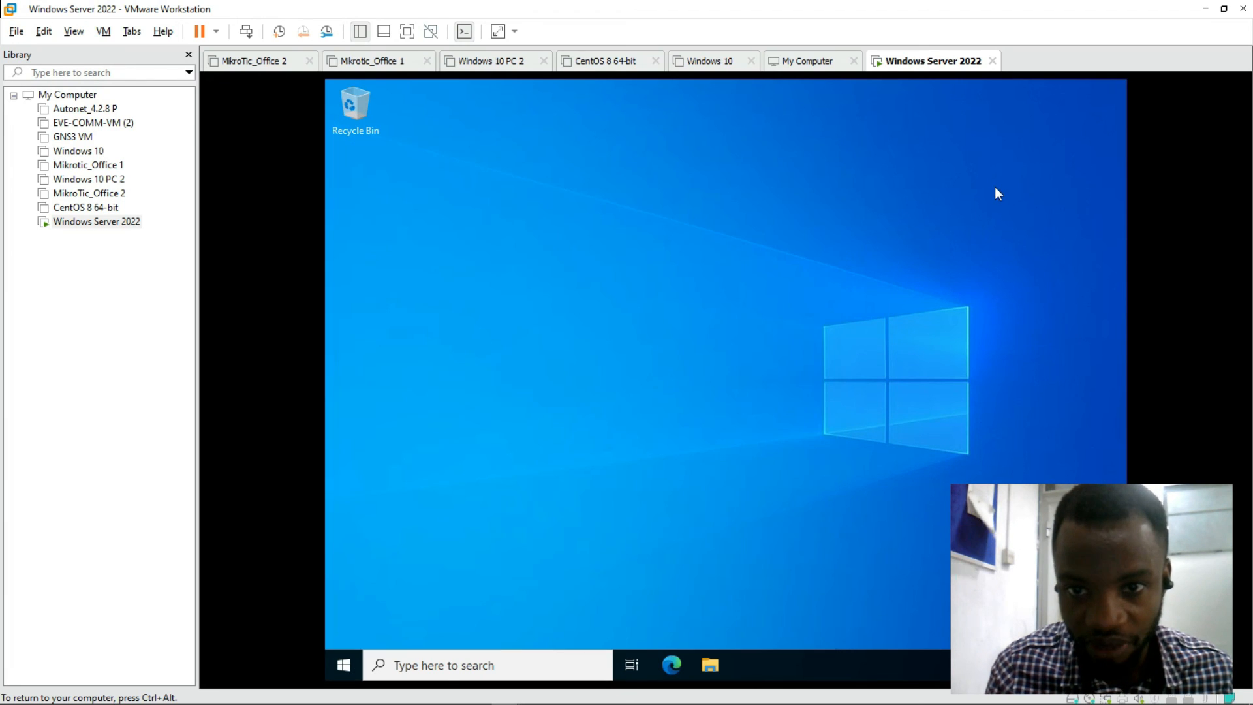